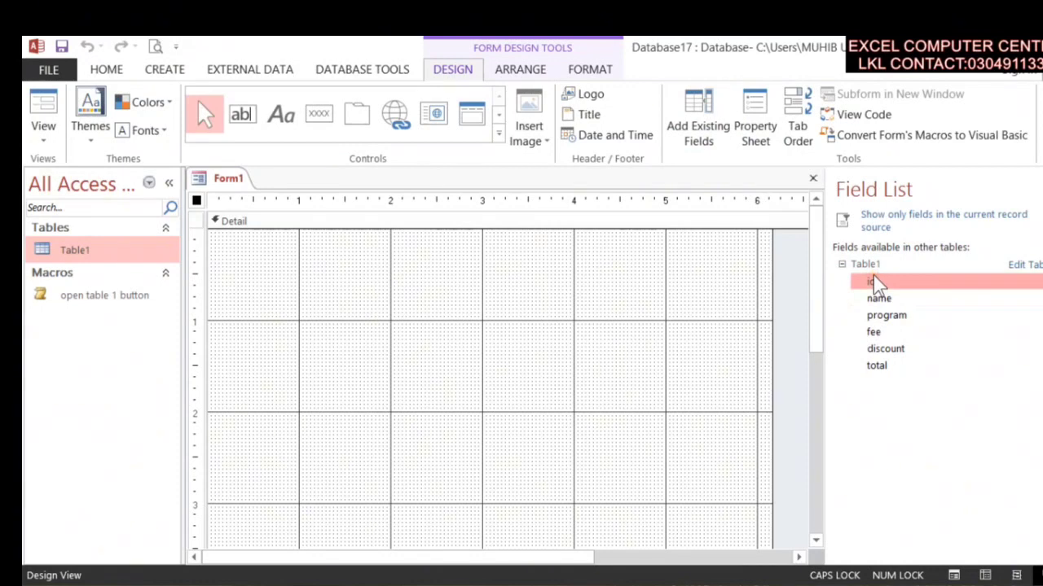
- Add the id, name, program, fee, discount and total fields of Table1 to the form and close the field list
{"action": "double_click", "coordinate": [873, 279]}
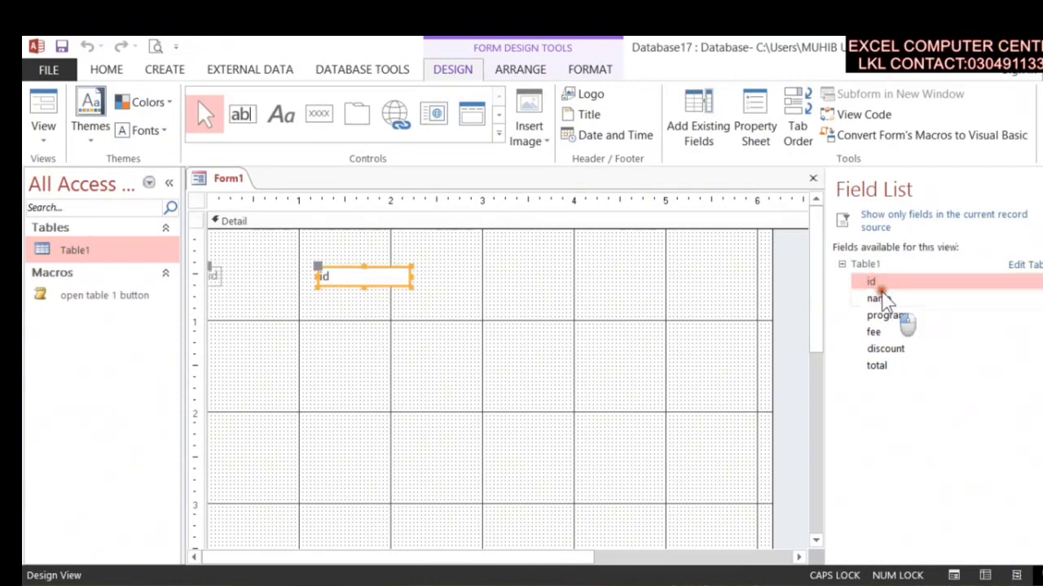
{"action": "double_click", "coordinate": [880, 298]}
{"action": "left_click", "coordinate": [887, 319]}
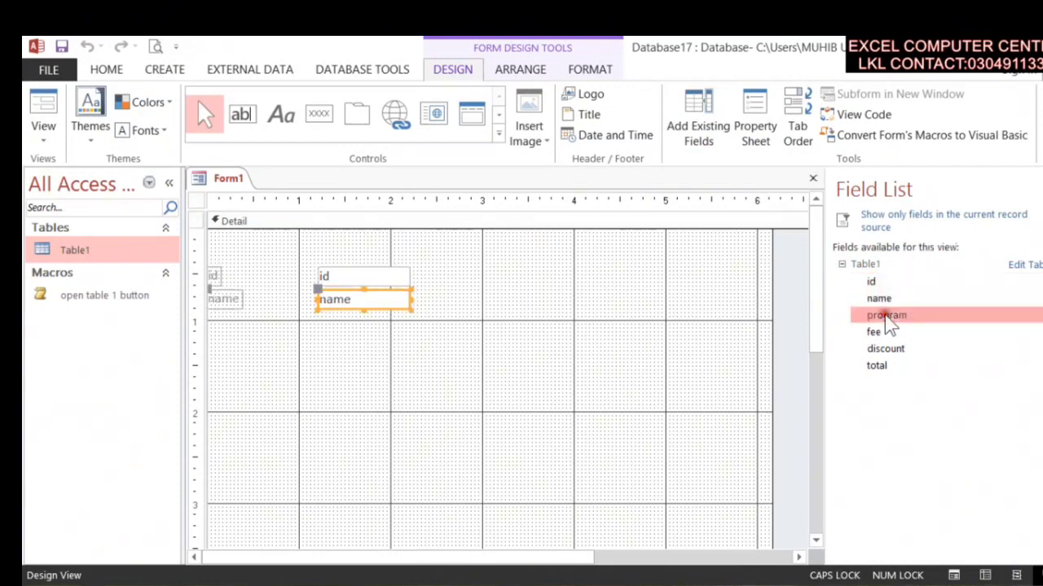
{"action": "double_click", "coordinate": [886, 333]}
{"action": "double_click", "coordinate": [885, 348]}
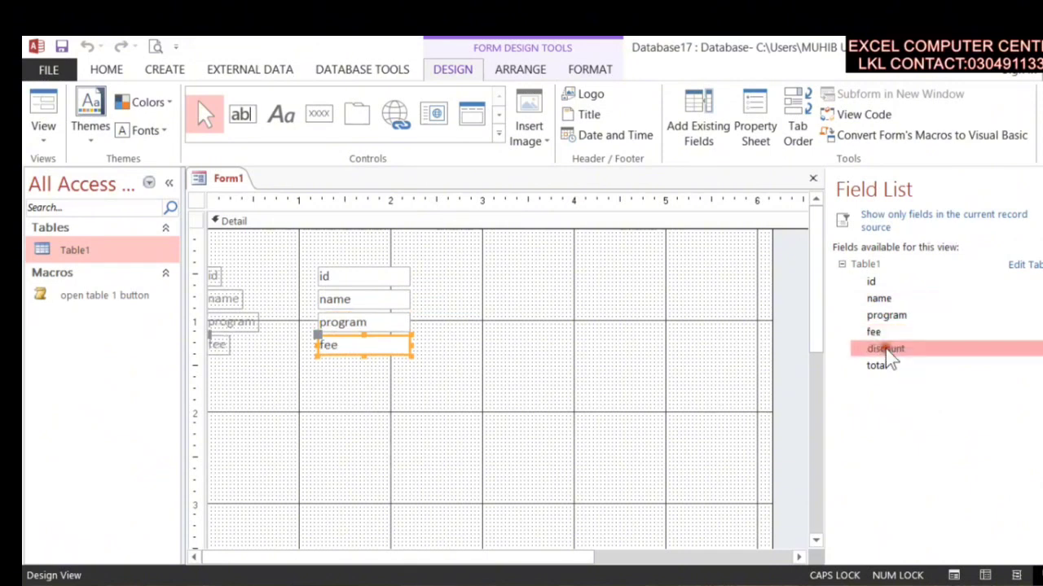
{"action": "double_click", "coordinate": [883, 365]}
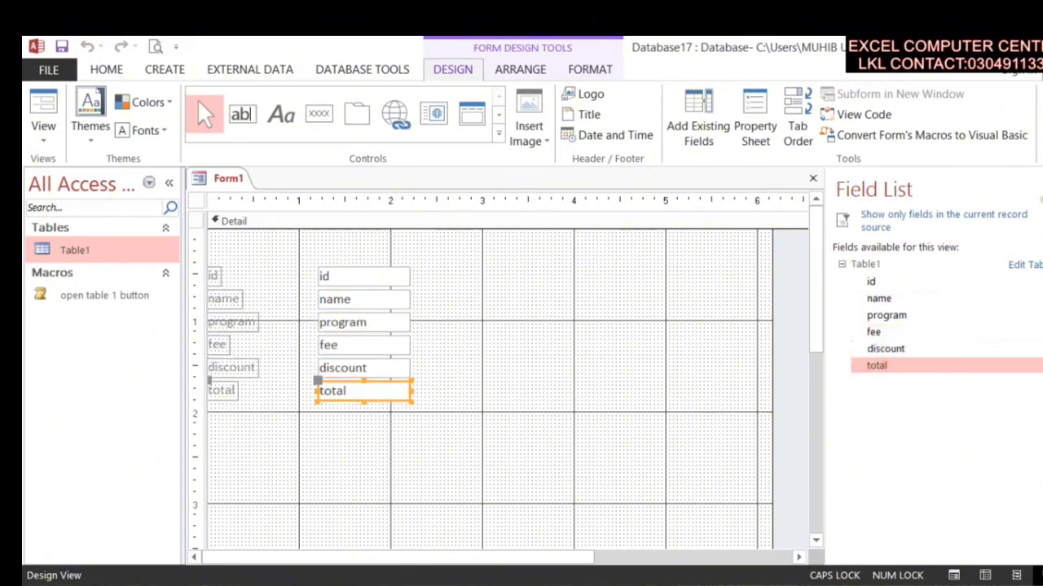
{"action": "left_click", "coordinate": [1036, 182]}
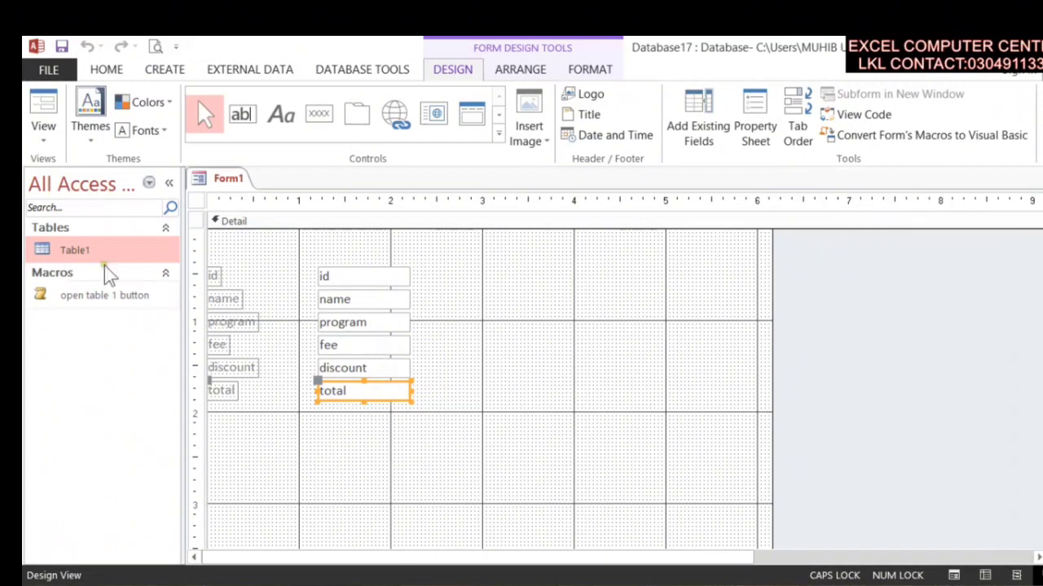
{"action": "left_click", "coordinate": [501, 134]}
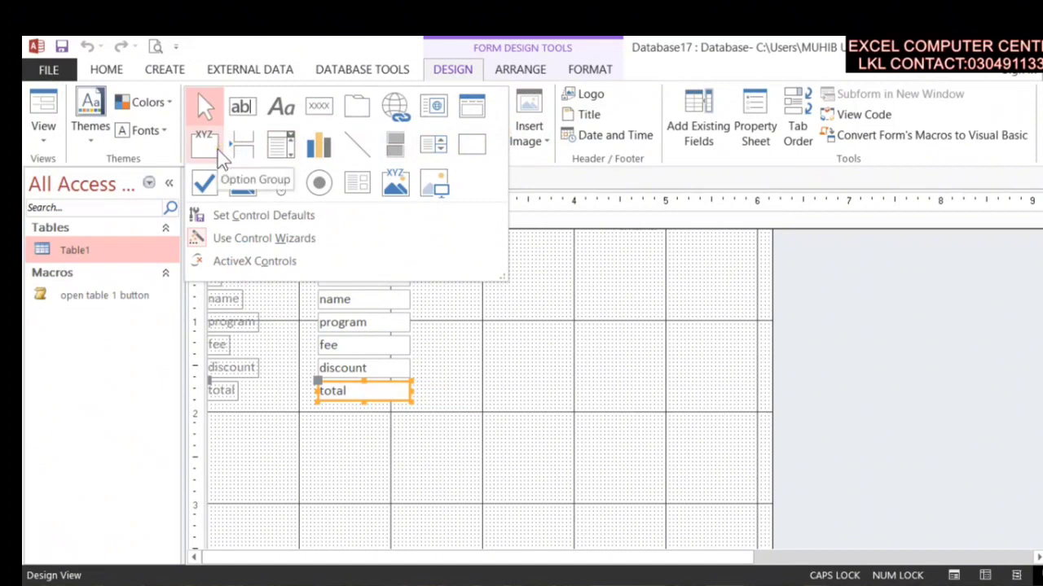
{"action": "left_click", "coordinate": [250, 241]}
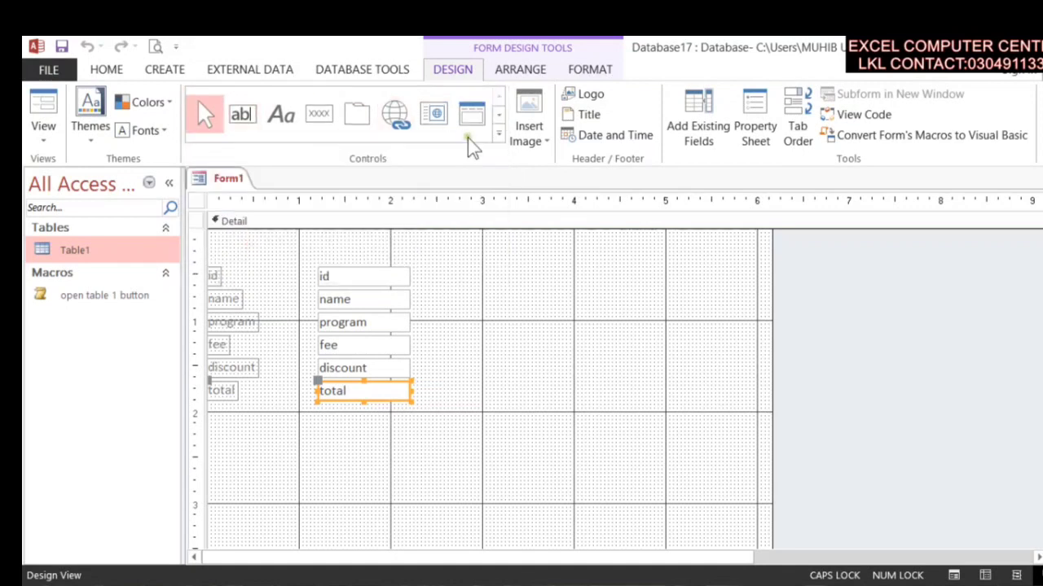
{"action": "left_click", "coordinate": [497, 134]}
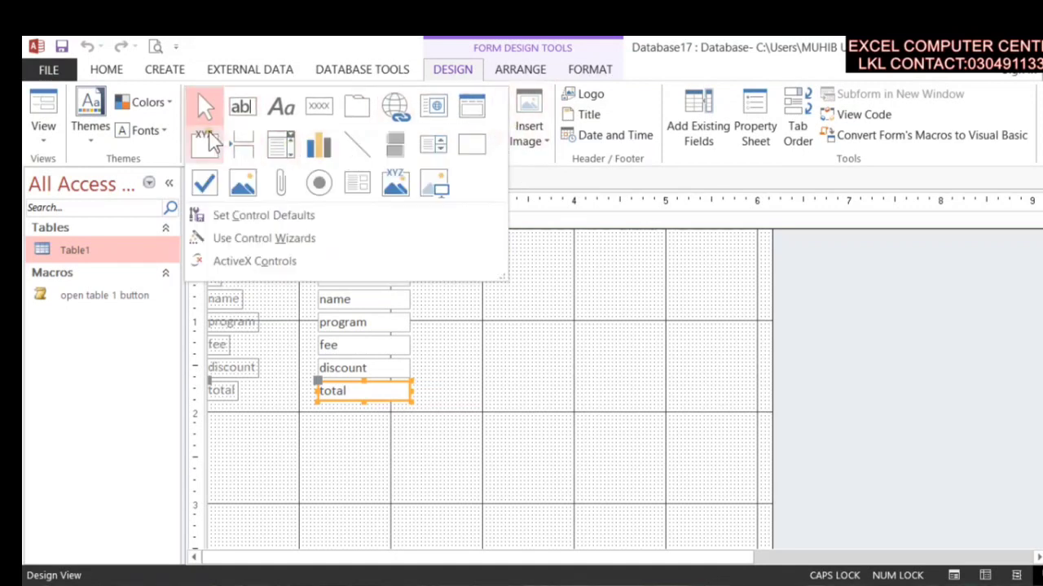
{"action": "left_click", "coordinate": [205, 143]}
{"action": "left_click_drag", "start_coordinate": [489, 283], "coordinate": [632, 405]}
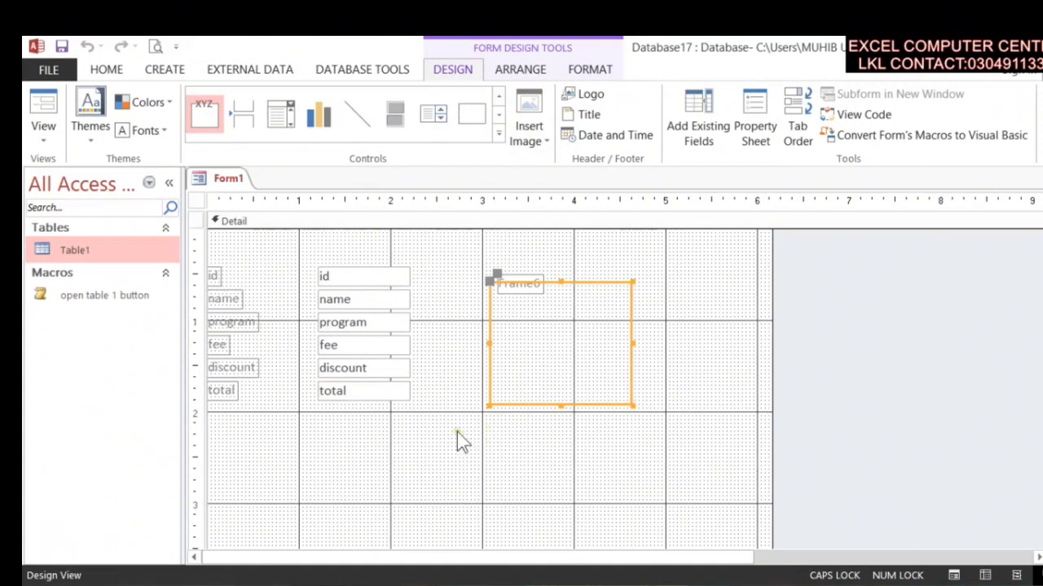
{"action": "left_click_drag", "start_coordinate": [461, 255], "coordinate": [699, 458]}
{"action": "key", "text": "Delete"}
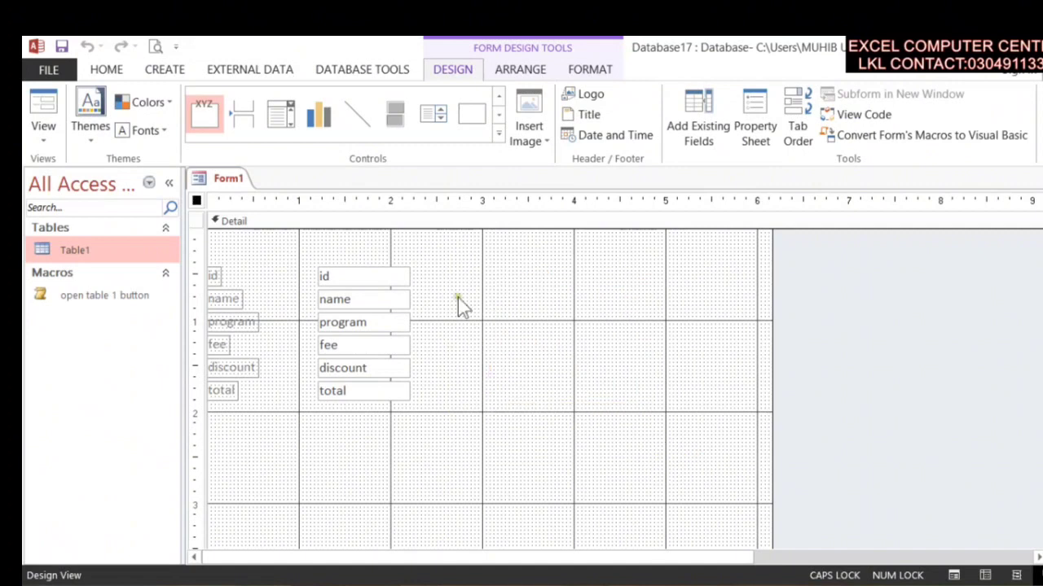
{"action": "left_click", "coordinate": [220, 119]}
{"action": "left_click", "coordinate": [499, 135]}
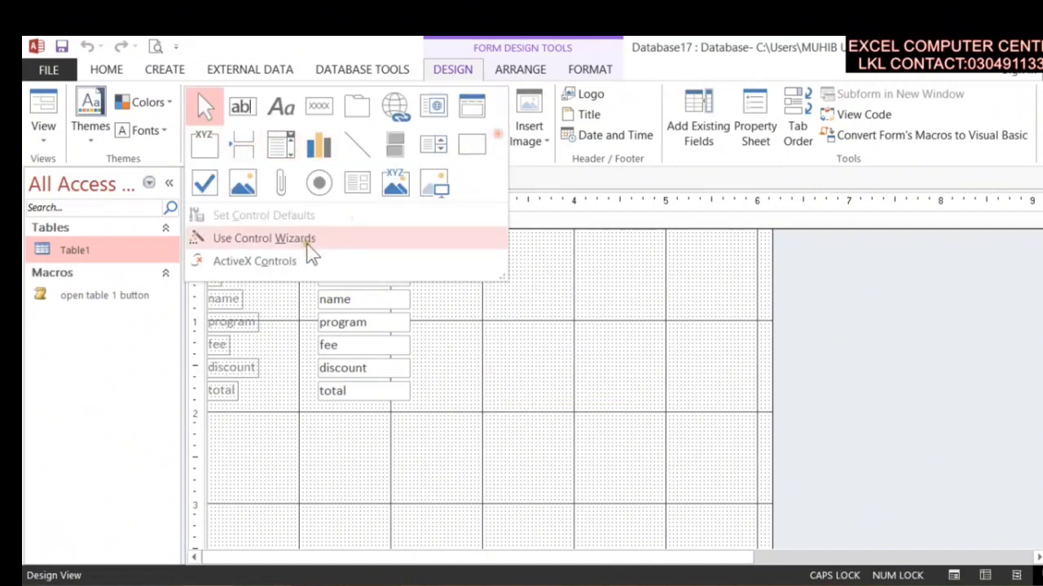
{"action": "left_click", "coordinate": [207, 238]}
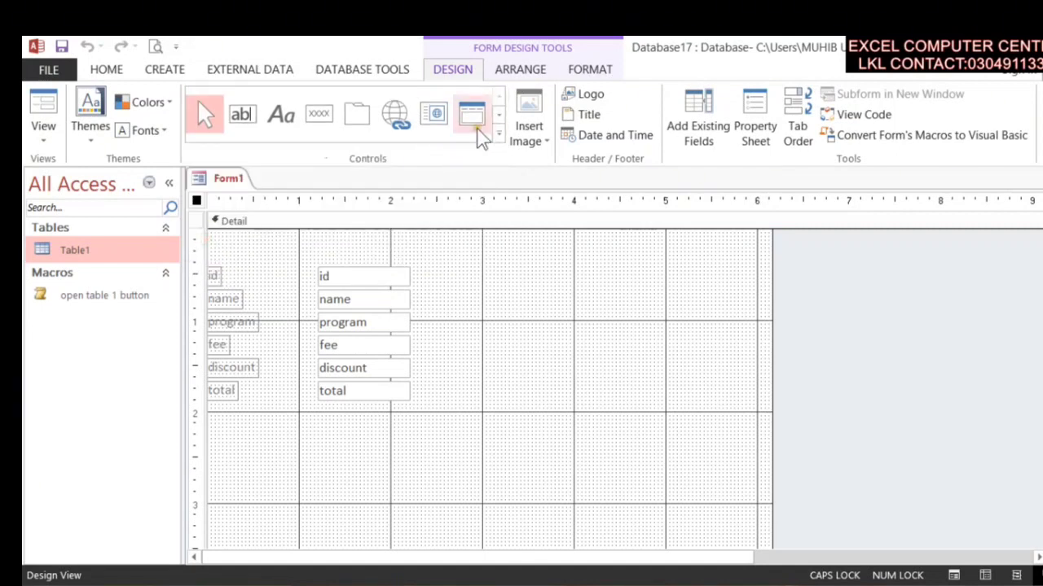
- Draw an option group beside the field boxes using the wizard and label its two options 5% and 10%
{"action": "left_click", "coordinate": [499, 135]}
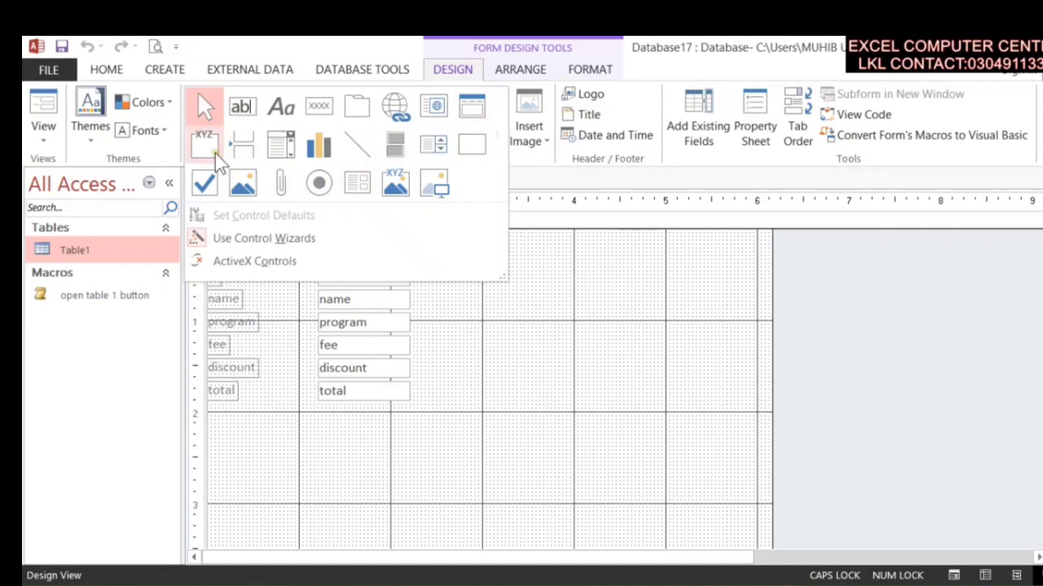
{"action": "left_click", "coordinate": [215, 154]}
{"action": "left_click_drag", "start_coordinate": [437, 263], "coordinate": [552, 385]}
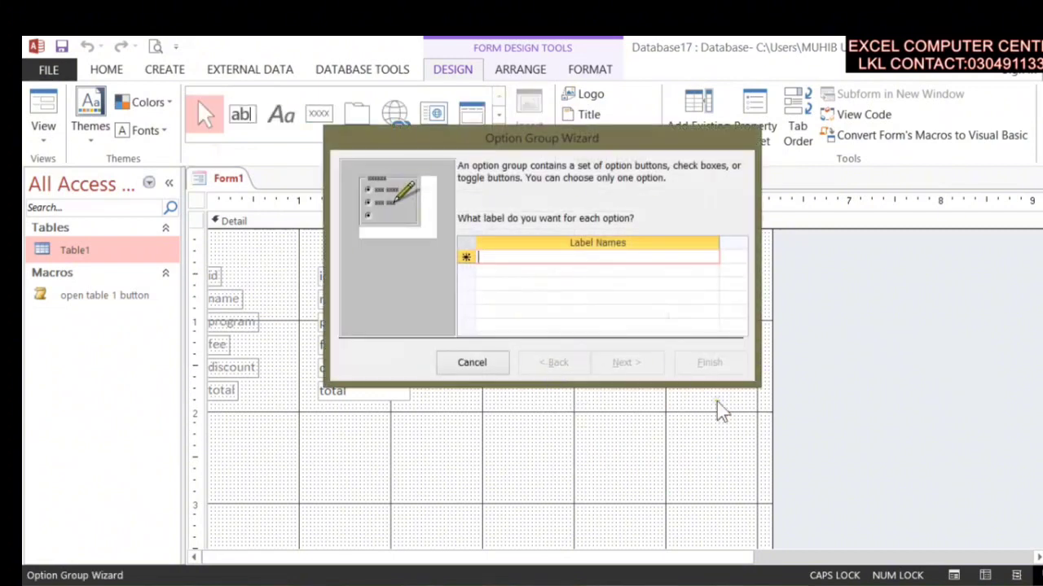
{"action": "type", "text": "2"}
{"action": "key", "text": "BackSpace"}
{"action": "type", "text": "5%"}
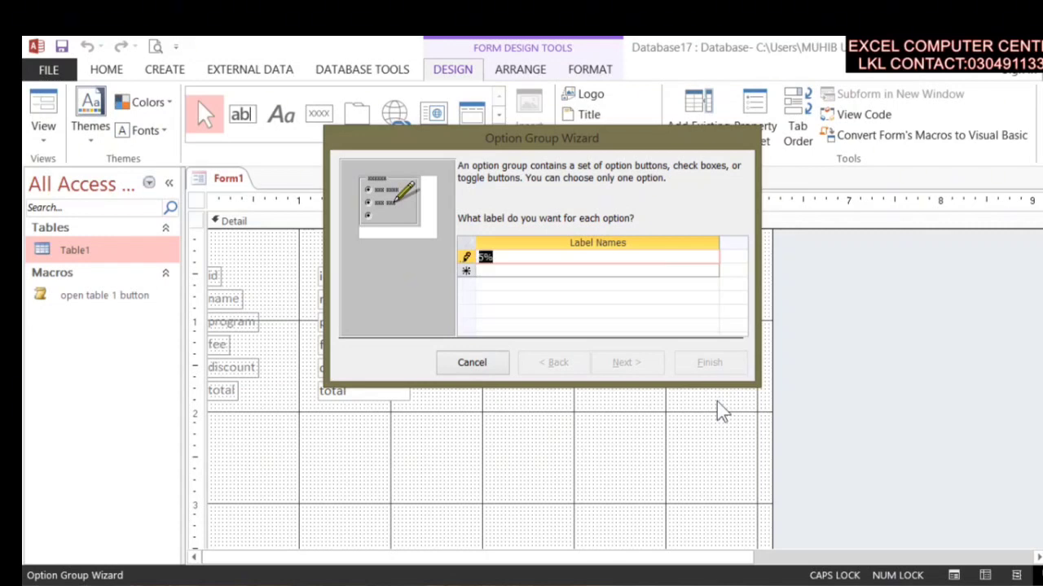
{"action": "key", "text": "Return"}
{"action": "type", "text": "10"}
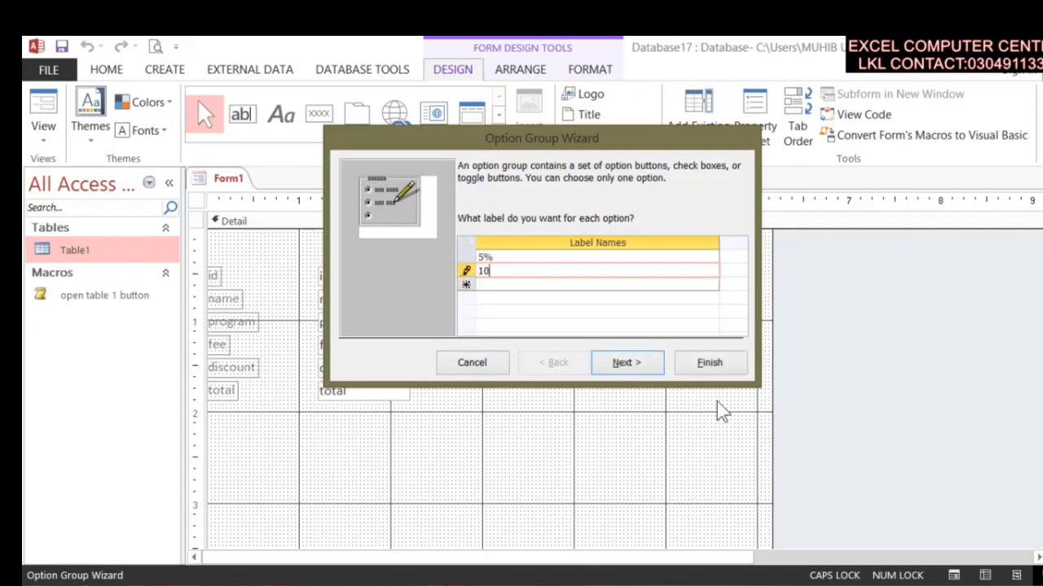
{"action": "key", "text": "Return"}
{"action": "key", "text": "Up"}
{"action": "type", "text": "10%"}
{"action": "key", "text": "alt+n"}
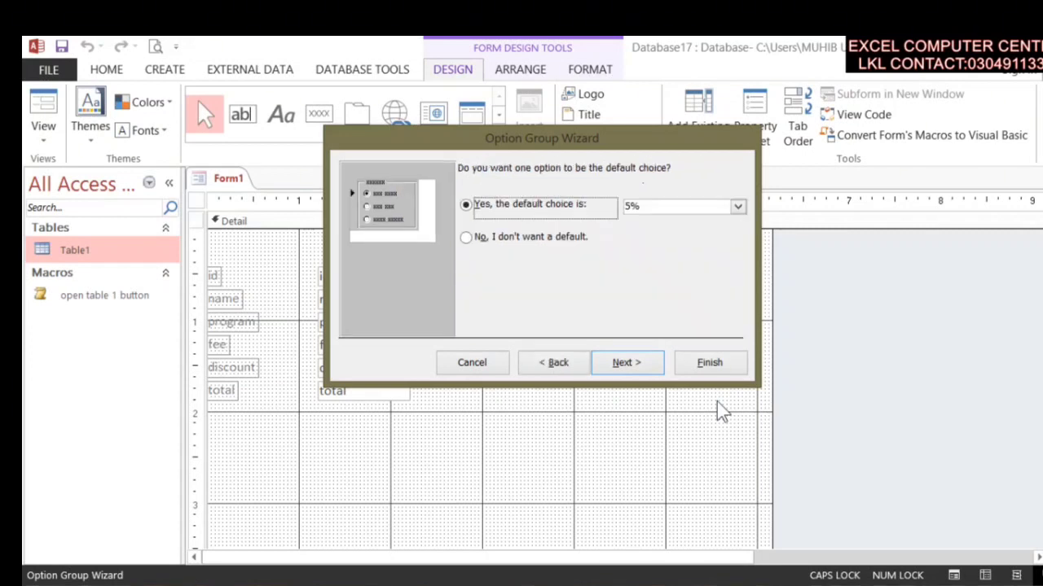
- Keep 5% as the default choice, assign option values 1 and 2, and save the selected value for later use
{"action": "left_click", "coordinate": [653, 367]}
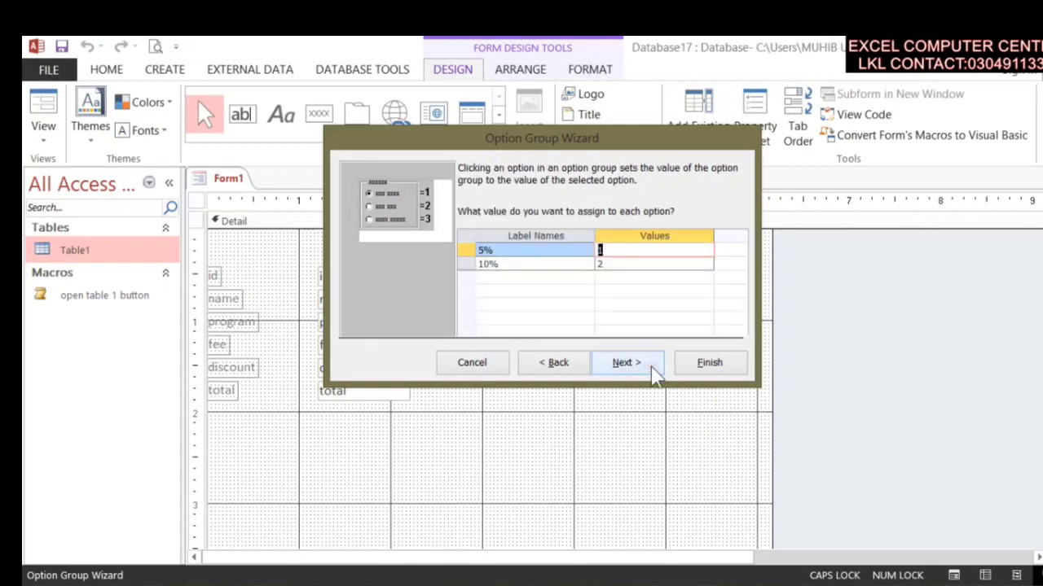
{"action": "left_click", "coordinate": [654, 367]}
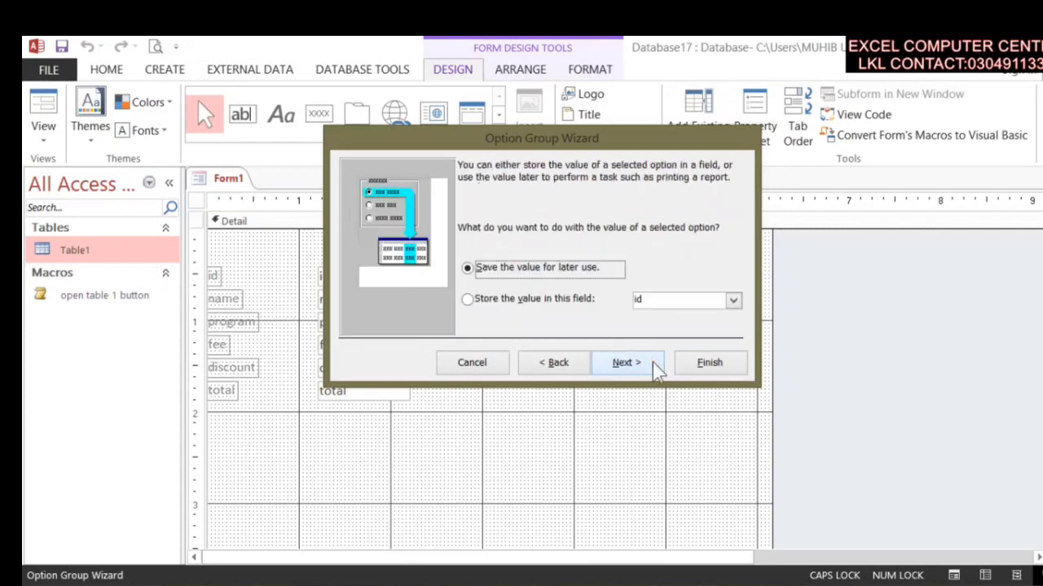
{"action": "left_click", "coordinate": [652, 362]}
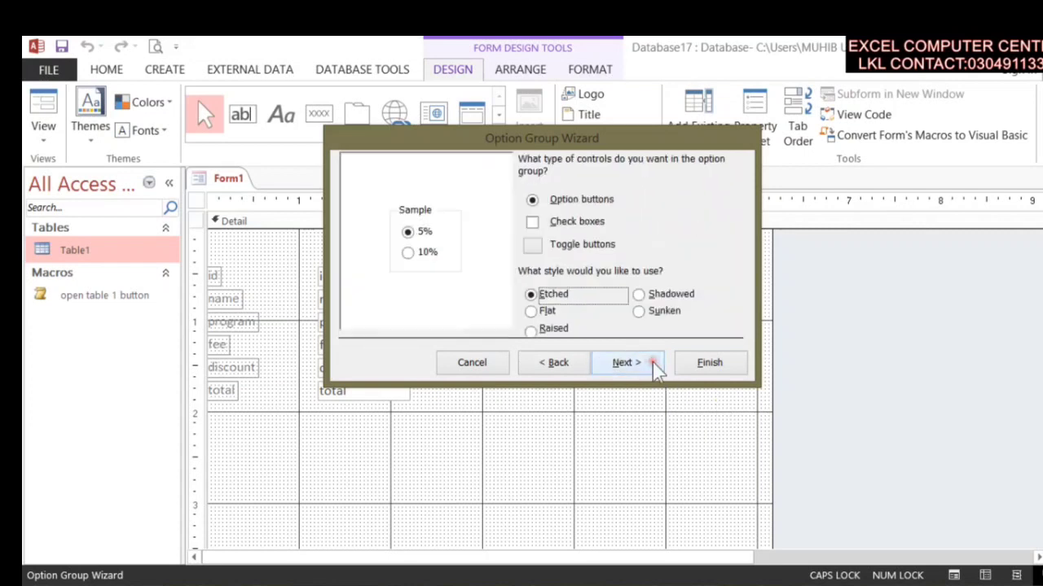
- Preview the option group's sample as check boxes, toggle buttons and option buttons
{"action": "left_click", "coordinate": [554, 227]}
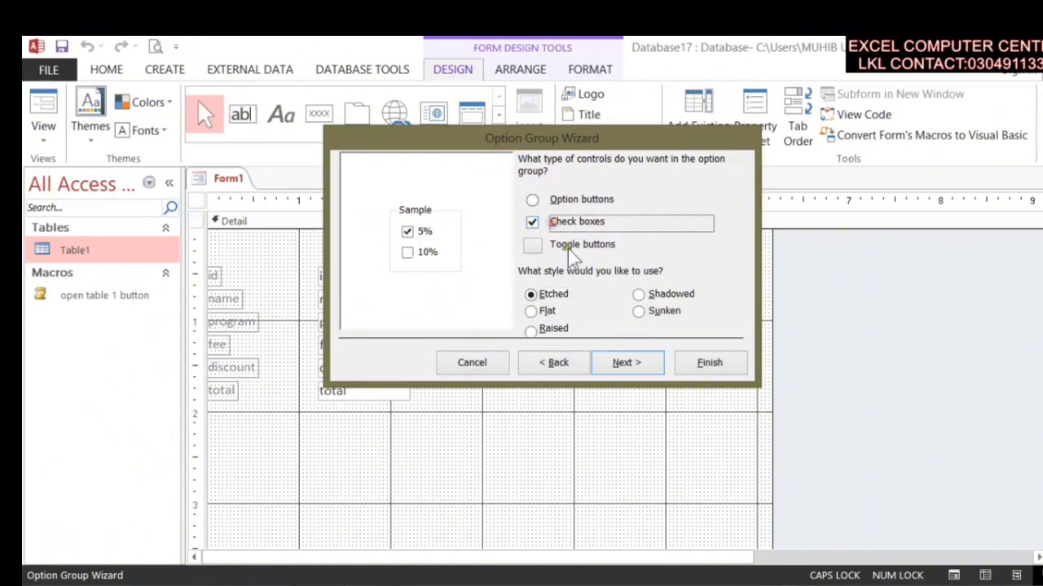
{"action": "left_click", "coordinate": [564, 248]}
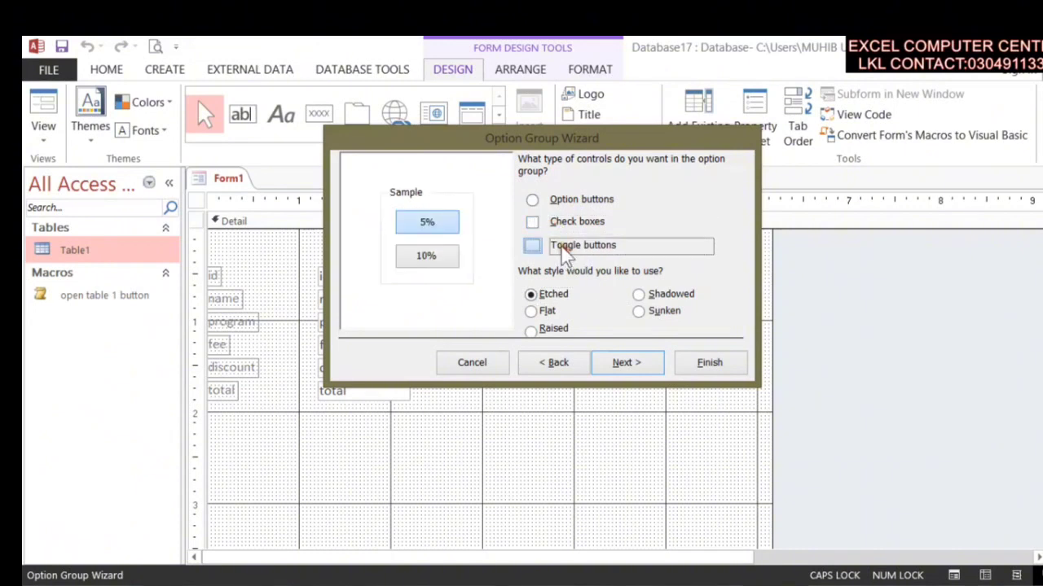
{"action": "left_click", "coordinate": [565, 202]}
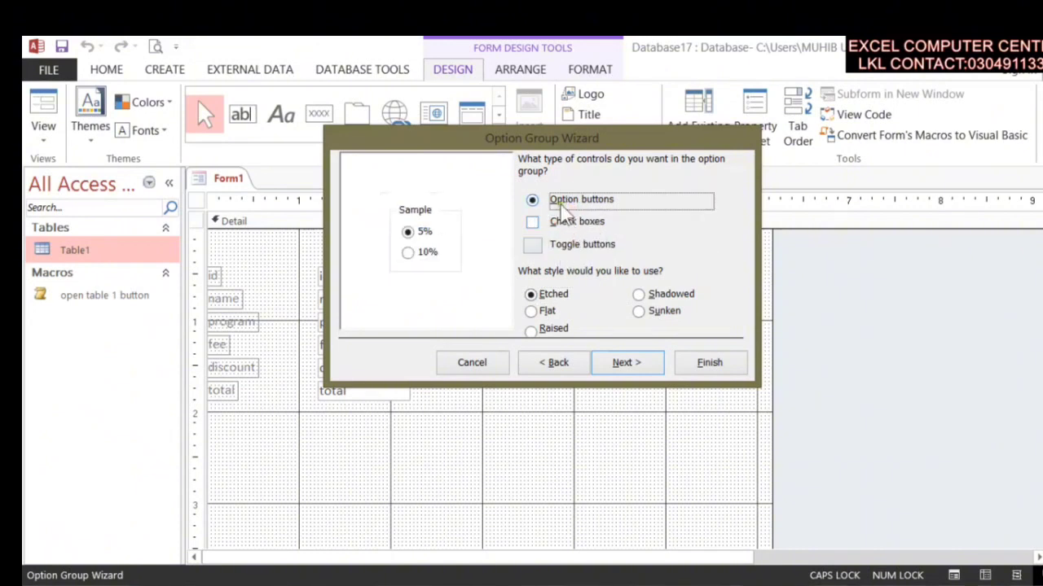
{"action": "left_click", "coordinate": [556, 224]}
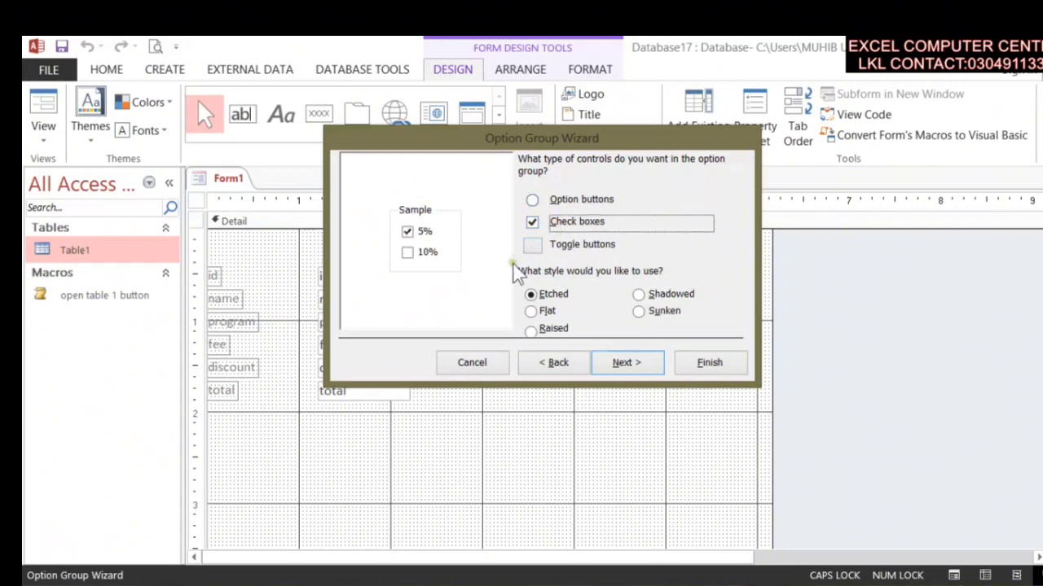
{"action": "left_click", "coordinate": [412, 258]}
{"action": "left_click", "coordinate": [411, 256]}
- Use toggle buttons in Etched style for the option group and complete the wizard
{"action": "left_click", "coordinate": [563, 248]}
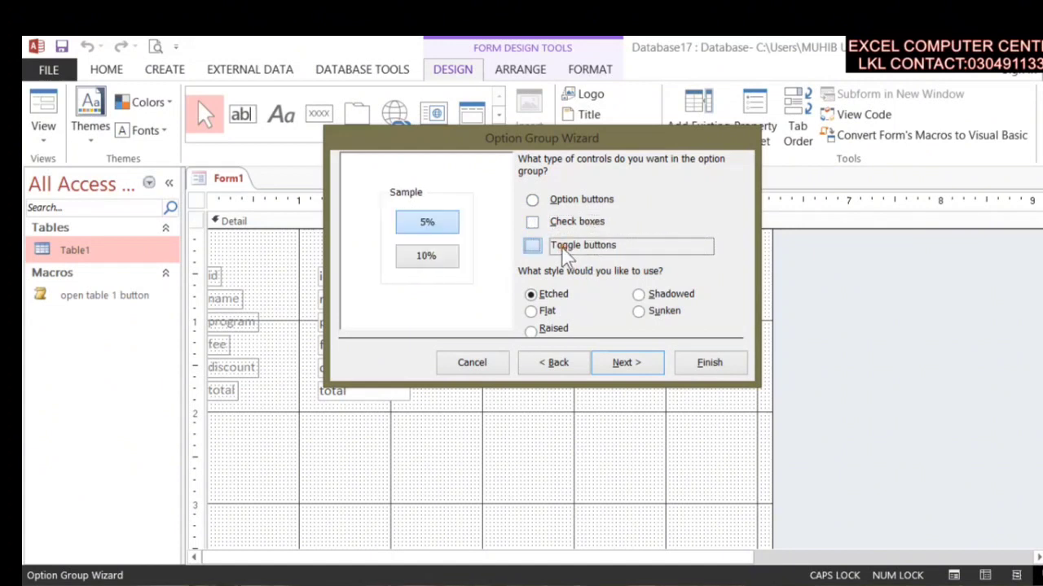
{"action": "left_click", "coordinate": [448, 258]}
{"action": "left_click", "coordinate": [445, 221]}
{"action": "left_click", "coordinate": [449, 257]}
{"action": "left_click", "coordinate": [654, 362]}
{"action": "left_click", "coordinate": [702, 367]}
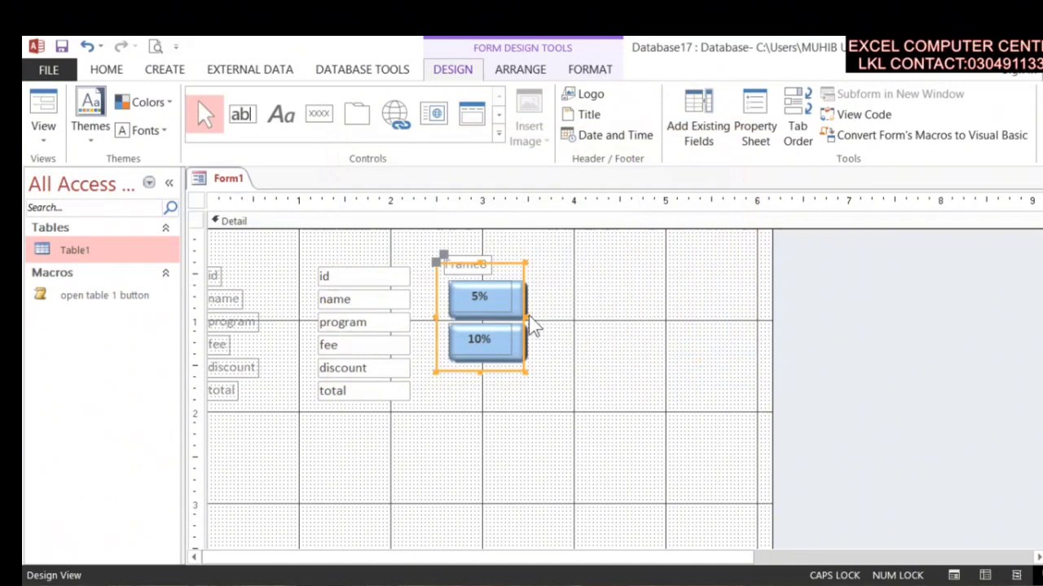
- Widen the option group's frame to about 1.1 inches so that it encloses the 5% and 10% toggle buttons
{"action": "left_click", "coordinate": [528, 318]}
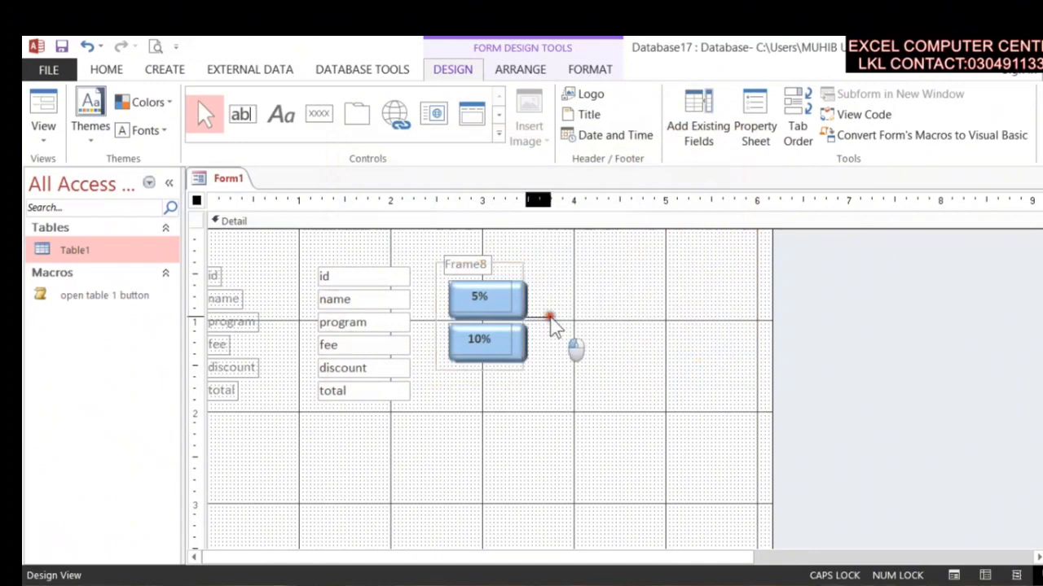
{"action": "left_click", "coordinate": [526, 318]}
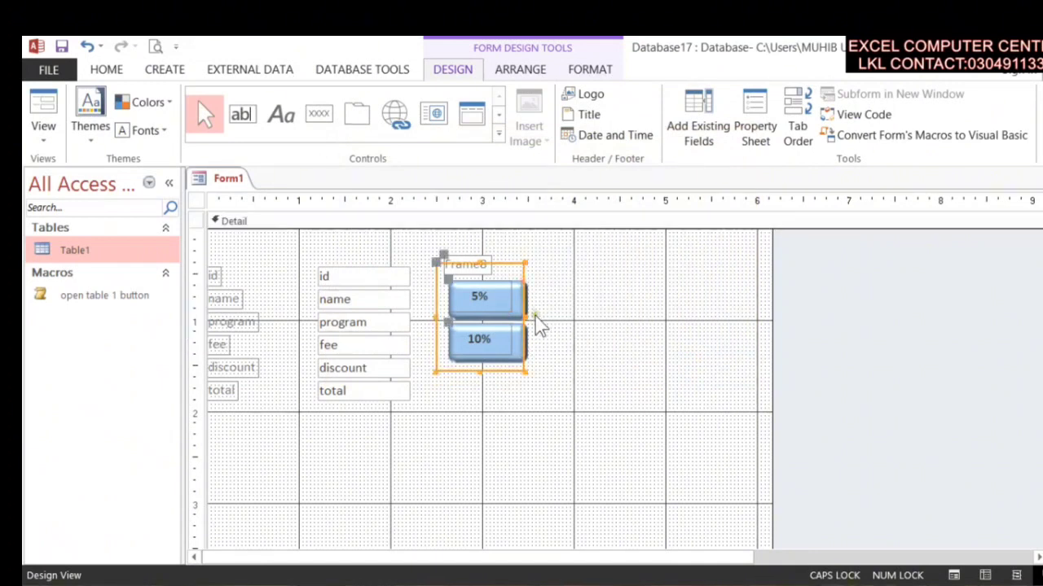
{"action": "left_click_drag", "start_coordinate": [526, 318], "coordinate": [542, 316]}
- Draw a standalone toggle button about 0.9 inch wide beside the option group and caption it "5% DISCOUNT"
{"action": "left_click", "coordinate": [499, 136]}
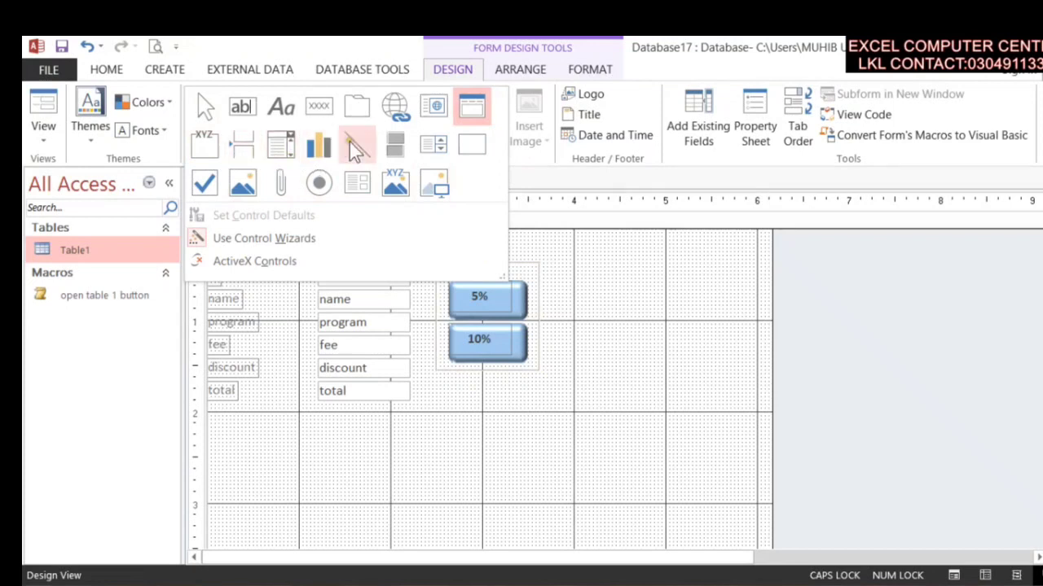
{"action": "left_click", "coordinate": [396, 145]}
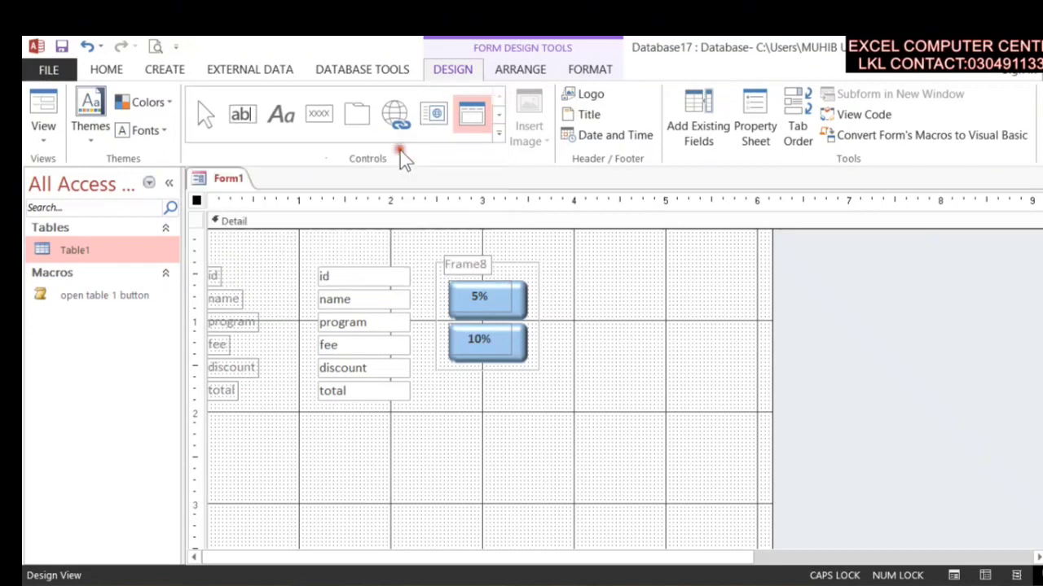
{"action": "left_click_drag", "start_coordinate": [584, 269], "coordinate": [663, 295]}
{"action": "left_click", "coordinate": [627, 281]}
{"action": "type", "text": "5"}
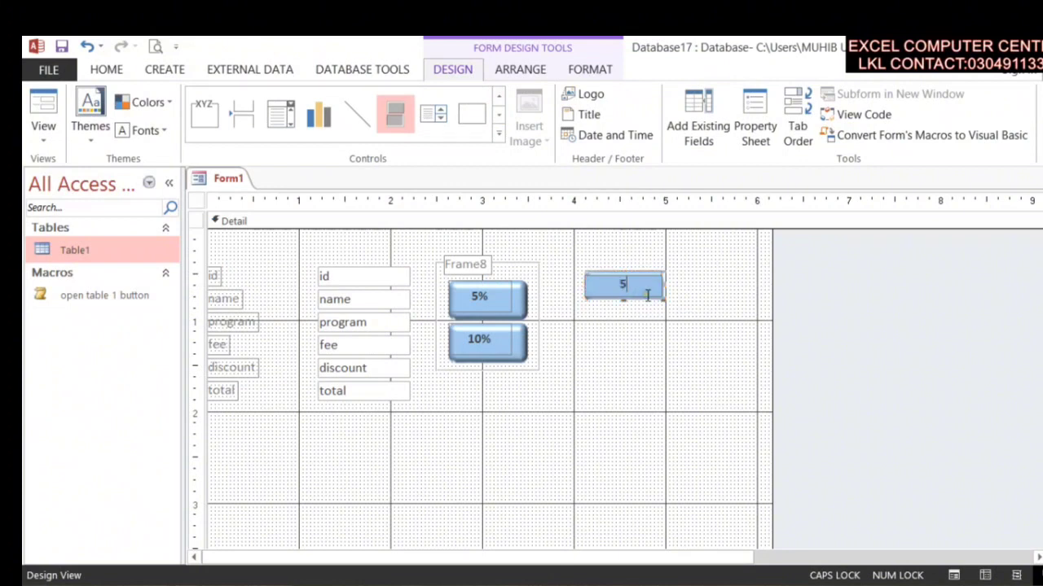
{"action": "type", "text": "% DIC"}
{"action": "key", "text": "BackSpace"}
{"action": "type", "text": "SCOUNT"}
{"action": "left_click", "coordinate": [675, 337]}
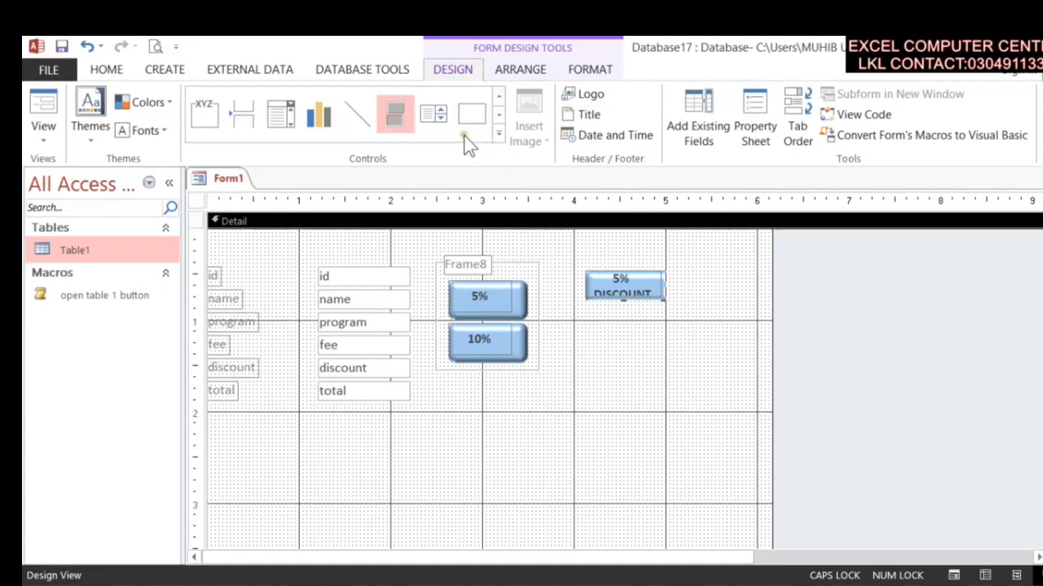
- Place a check box below the 5% DISCOUNT toggle button and an option button beneath the check box
{"action": "left_click", "coordinate": [499, 134]}
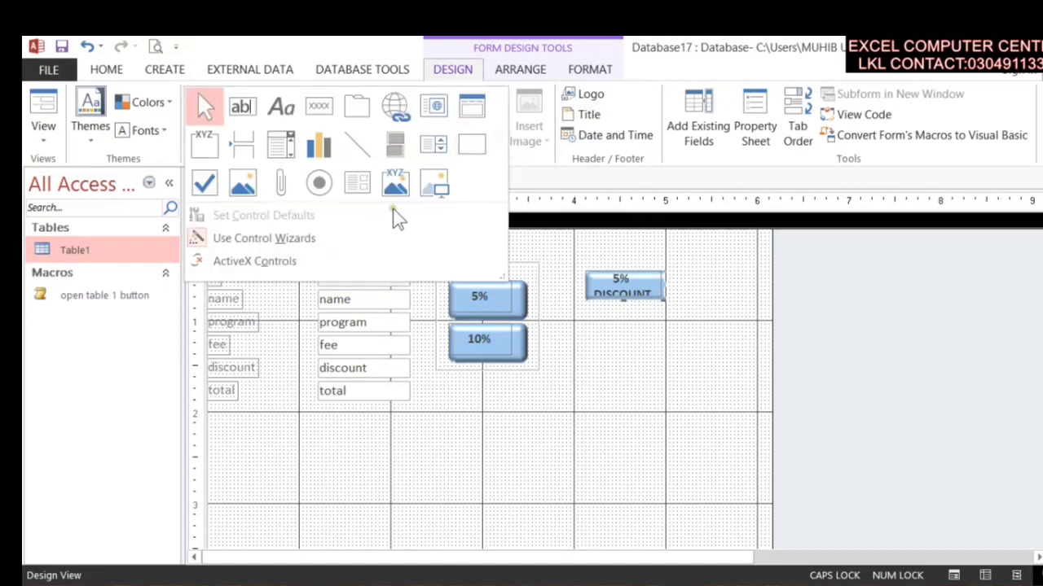
{"action": "left_click", "coordinate": [205, 186]}
{"action": "left_click_drag", "start_coordinate": [582, 328], "coordinate": [689, 426]}
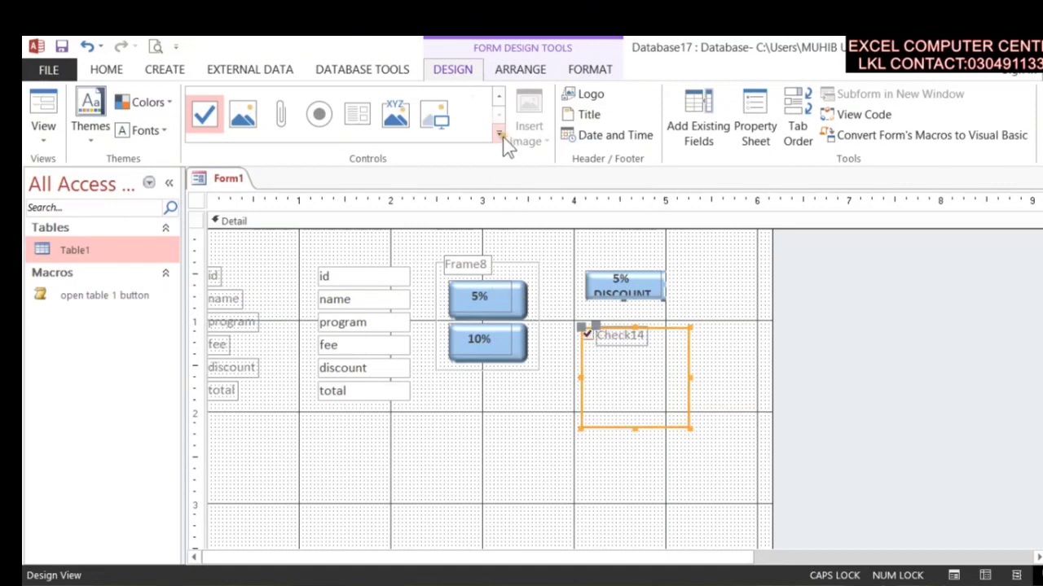
{"action": "left_click", "coordinate": [318, 115]}
{"action": "left_click_drag", "start_coordinate": [578, 431], "coordinate": [678, 515]}
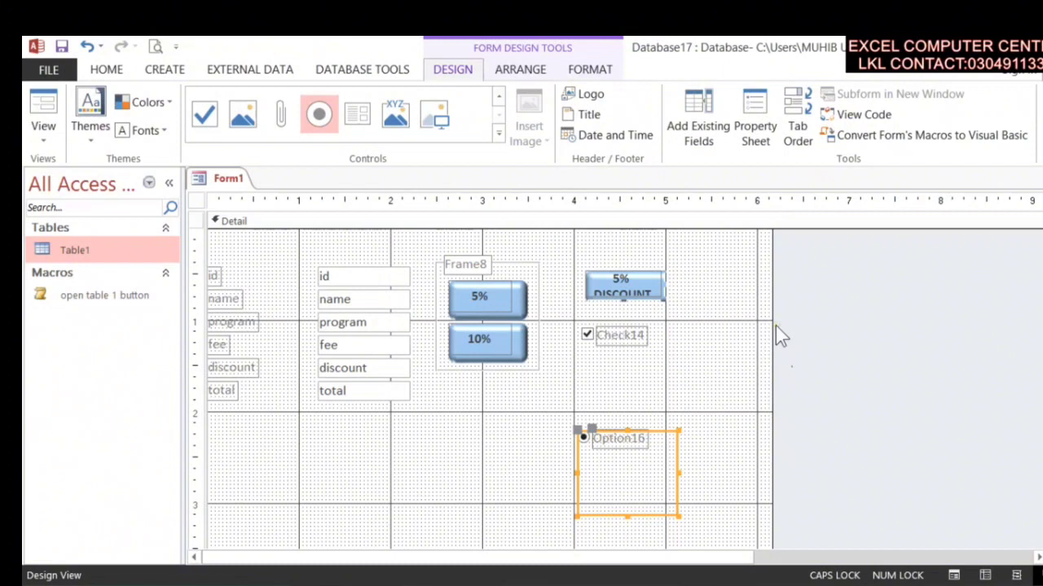
- Draw a second option group about 1.2 inches wide below the first one and enter the option labels 40% and 30%
{"action": "left_click", "coordinate": [499, 133]}
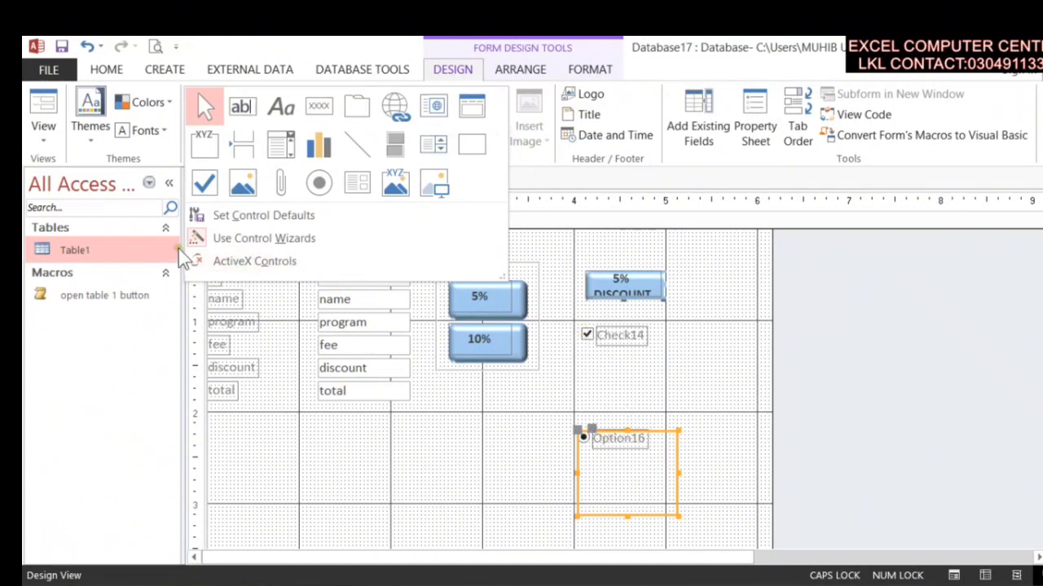
{"action": "left_click", "coordinate": [207, 146]}
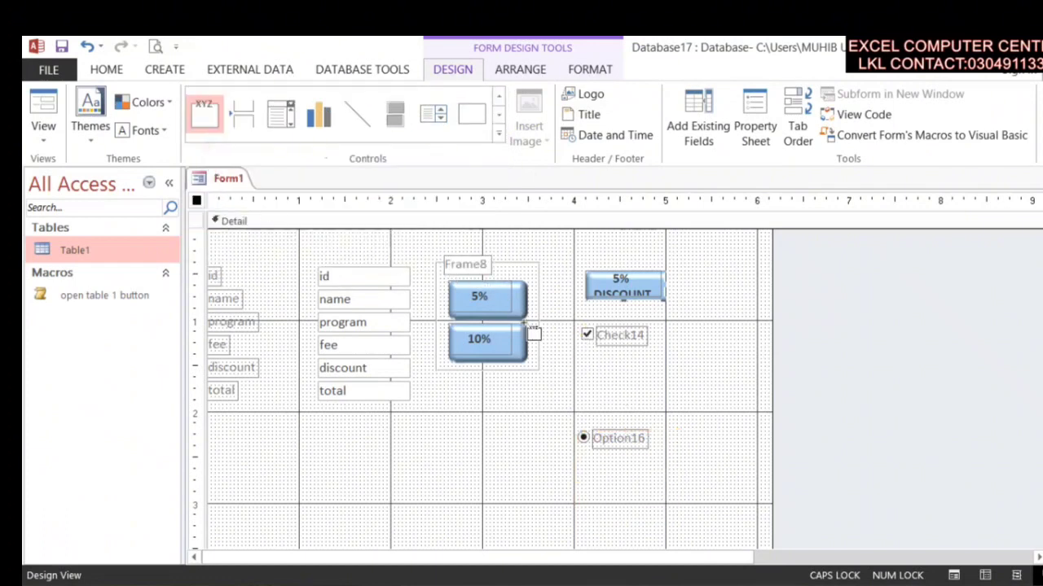
{"action": "left_click_drag", "start_coordinate": [425, 413], "coordinate": [537, 513]}
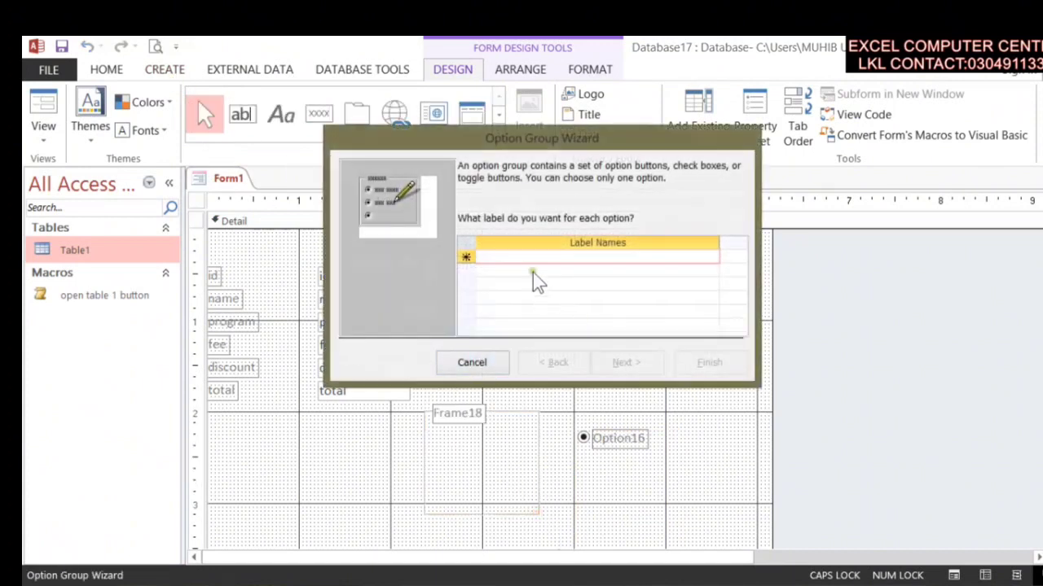
{"action": "type", "text": "5"}
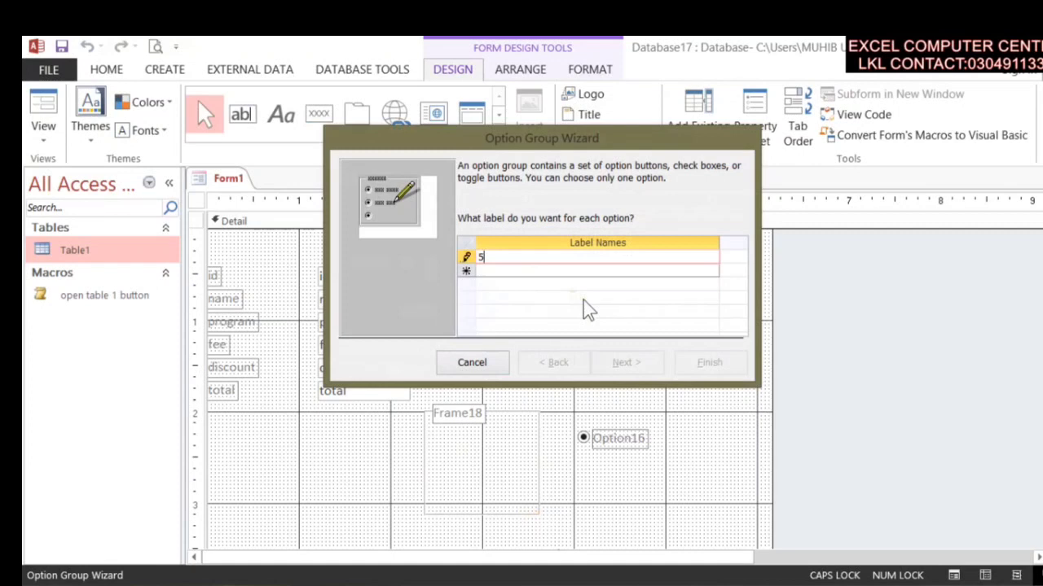
{"action": "type", "text": "%"}
{"action": "key", "text": "shift+Home"}
{"action": "type", "text": "40%"}
{"action": "key", "text": "Return"}
{"action": "key", "text": "Down"}
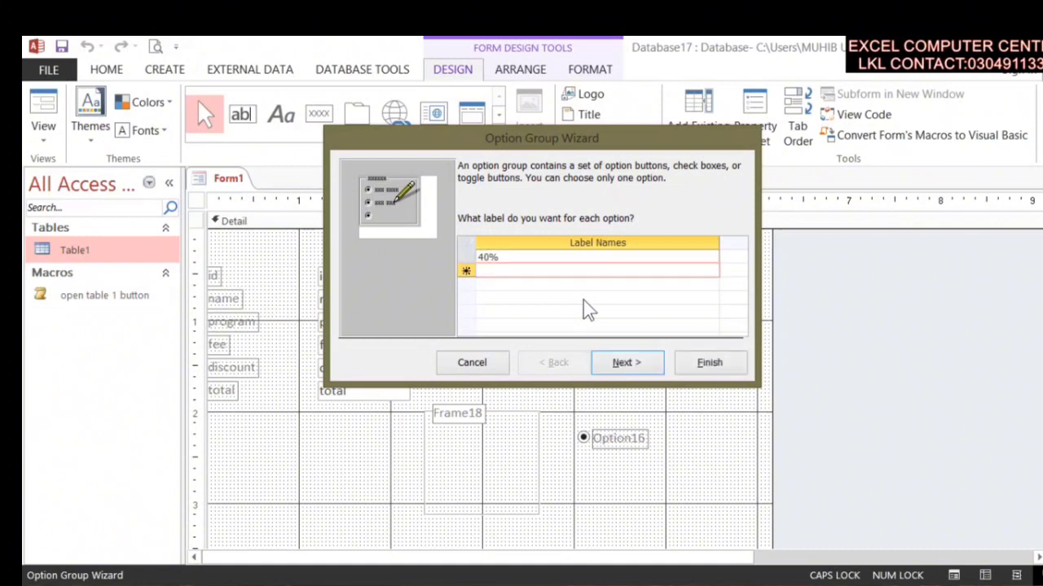
{"action": "type", "text": "30%"}
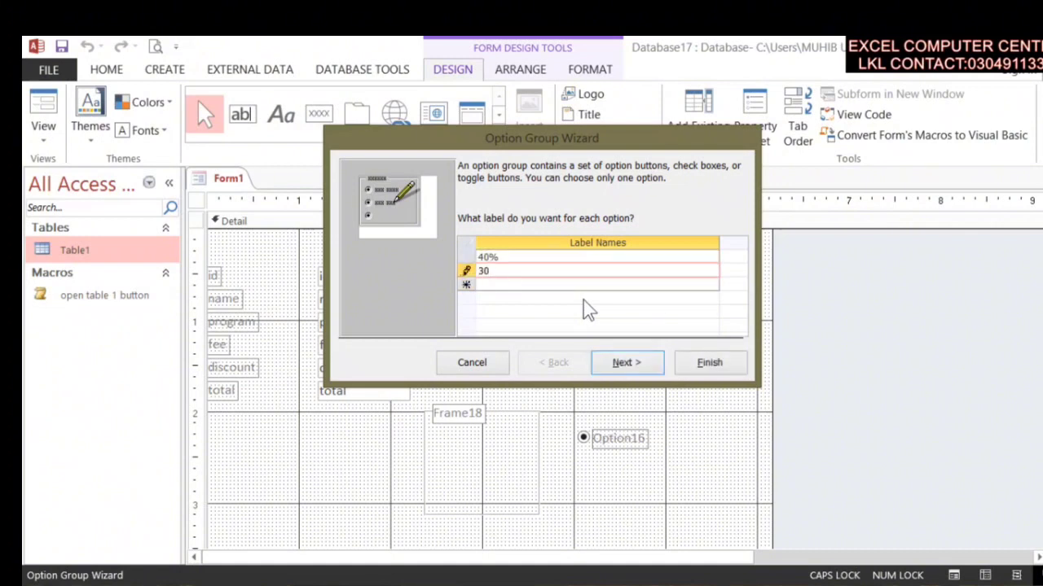
- Compare the option button, check box and toggle button samples for the new option group and cancel its wizard
{"action": "left_click", "coordinate": [629, 364]}
{"action": "left_click", "coordinate": [640, 372]}
{"action": "left_click", "coordinate": [637, 368]}
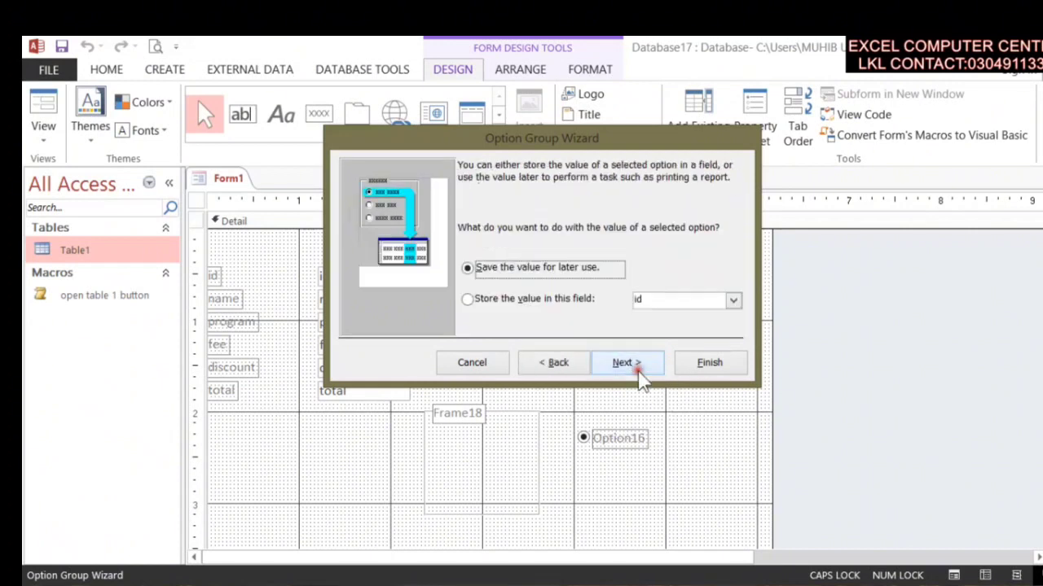
{"action": "left_click", "coordinate": [638, 368]}
{"action": "left_click", "coordinate": [555, 224]}
{"action": "left_click", "coordinate": [556, 246]}
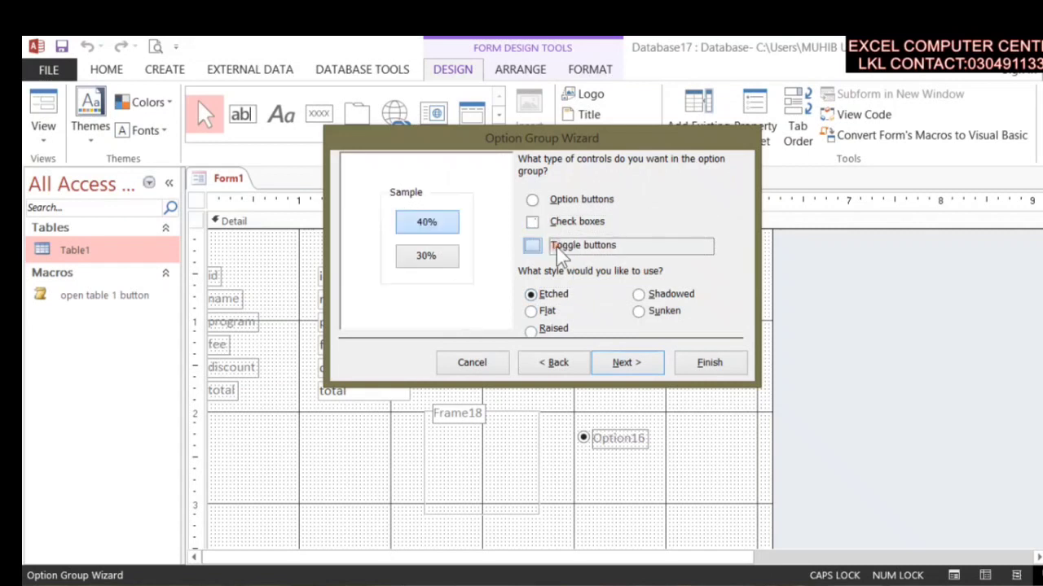
{"action": "left_click", "coordinate": [581, 200]}
{"action": "left_click", "coordinate": [579, 222]}
{"action": "left_click", "coordinate": [579, 246]}
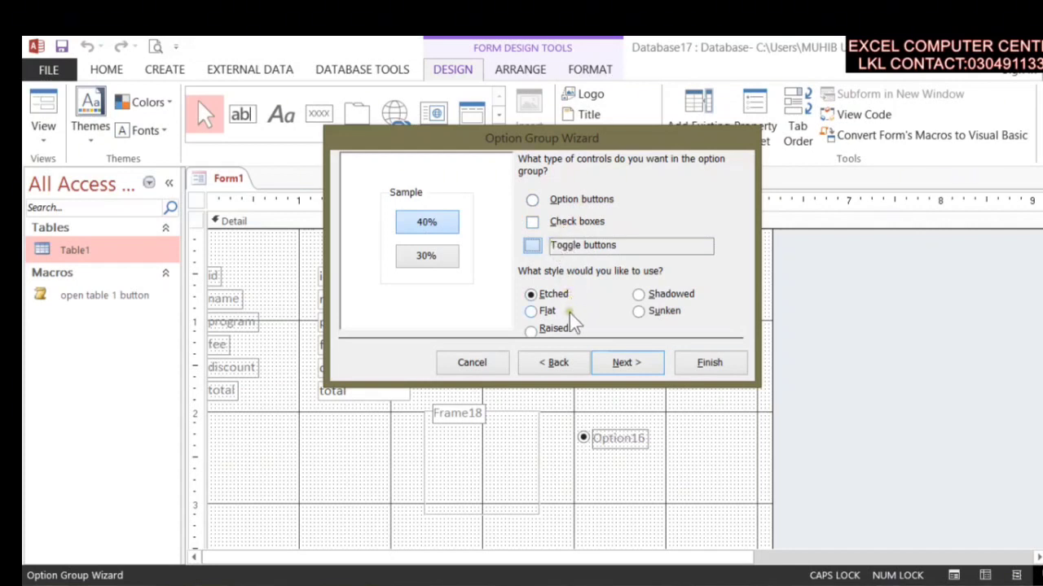
{"action": "left_click", "coordinate": [577, 222]}
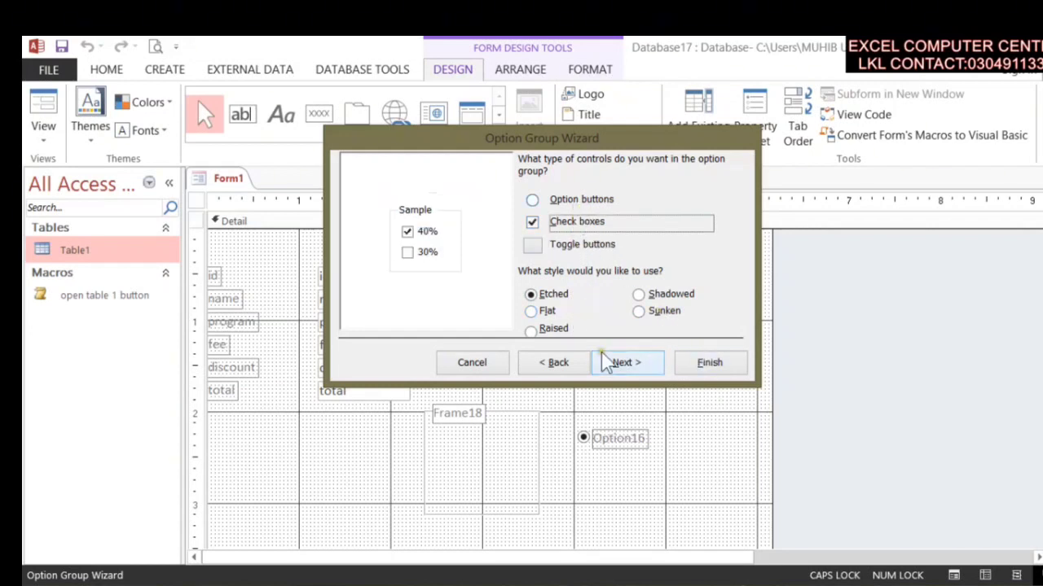
{"action": "left_click", "coordinate": [481, 365]}
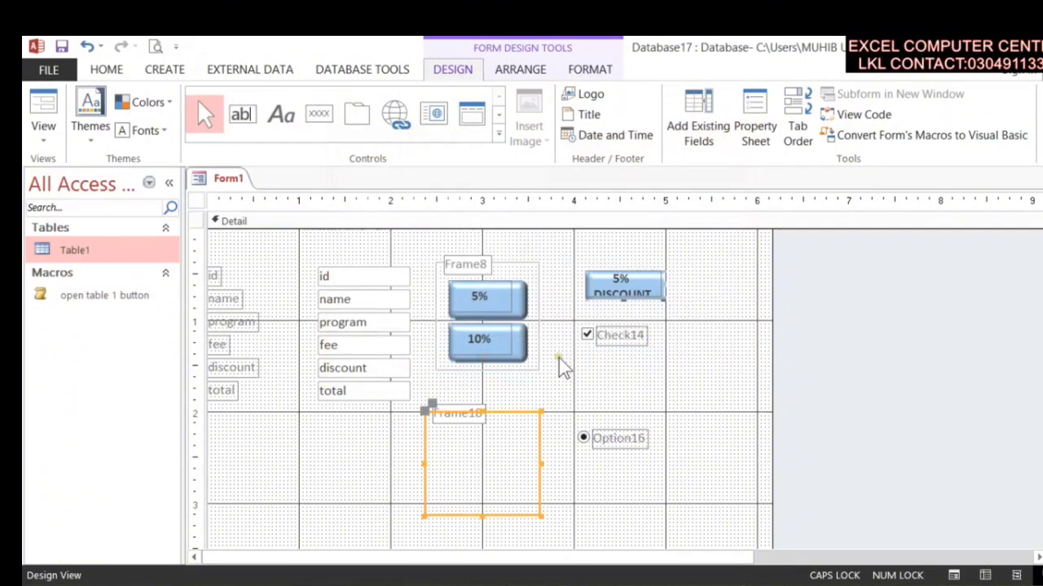
- Delete both option groups, the 5% DISCOUNT toggle button, the check box and the option button, keeping only the Table1 fields
{"action": "mouse_move", "coordinate": [425, 246]}
{"action": "left_mouse_down"}
{"action": "mouse_move", "coordinate": [719, 494]}
{"action": "mouse_move", "coordinate": [754, 567]}
{"action": "mouse_move", "coordinate": [717, 516]}
{"action": "left_mouse_up"}
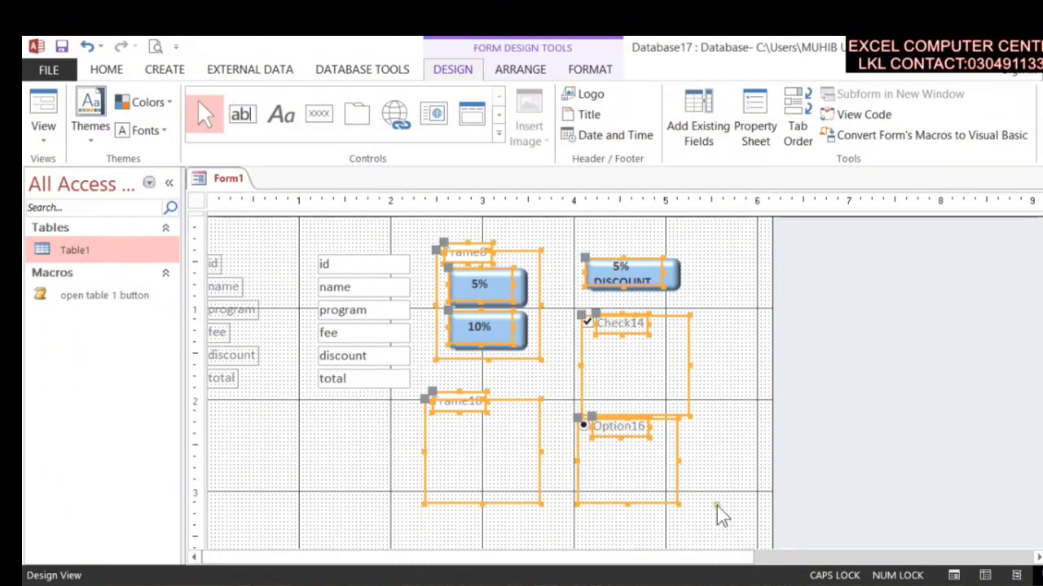
{"action": "key", "text": "Delete"}
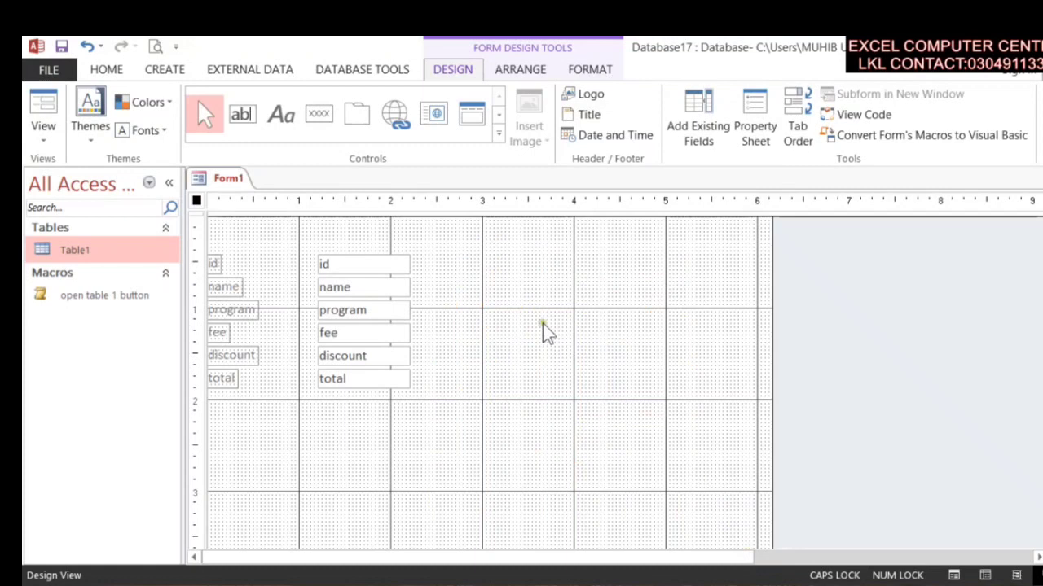
- Check how the form's records are laid out on the printed page in Print Preview and return to the form design
{"action": "left_click", "coordinate": [498, 136]}
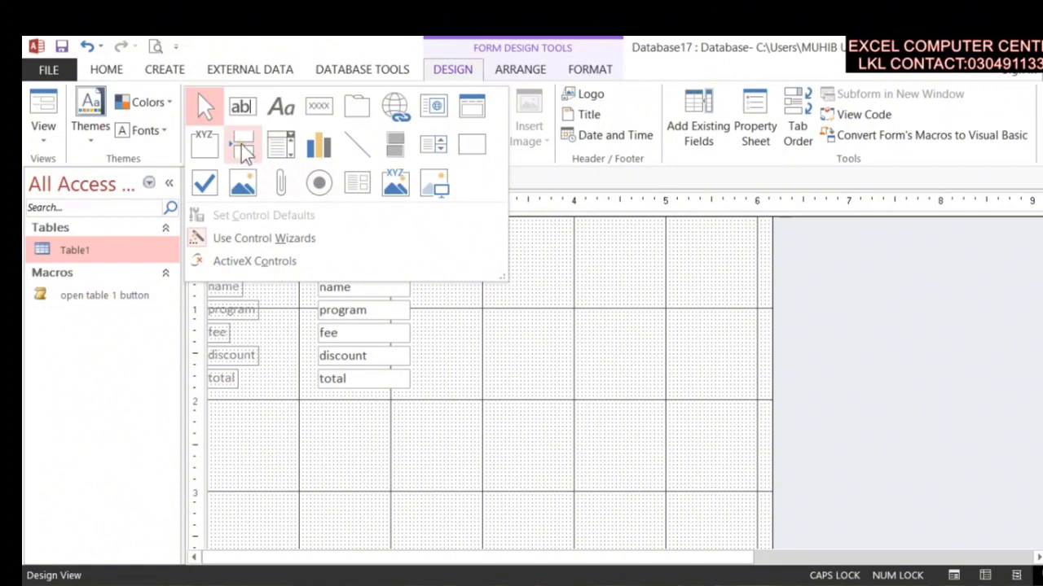
{"action": "left_click", "coordinate": [445, 318]}
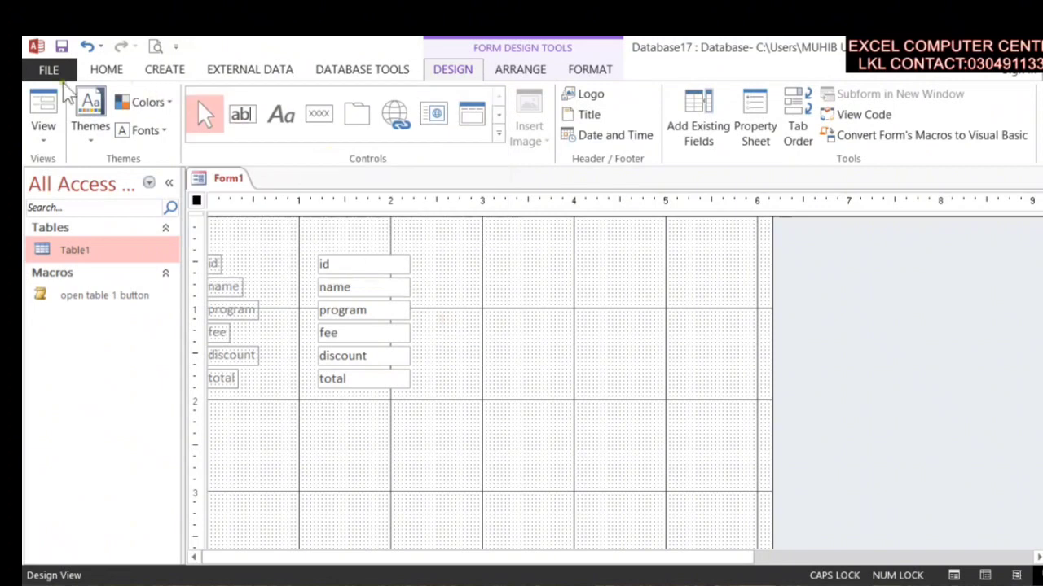
{"action": "left_click", "coordinate": [39, 65]}
{"action": "left_click", "coordinate": [106, 272]}
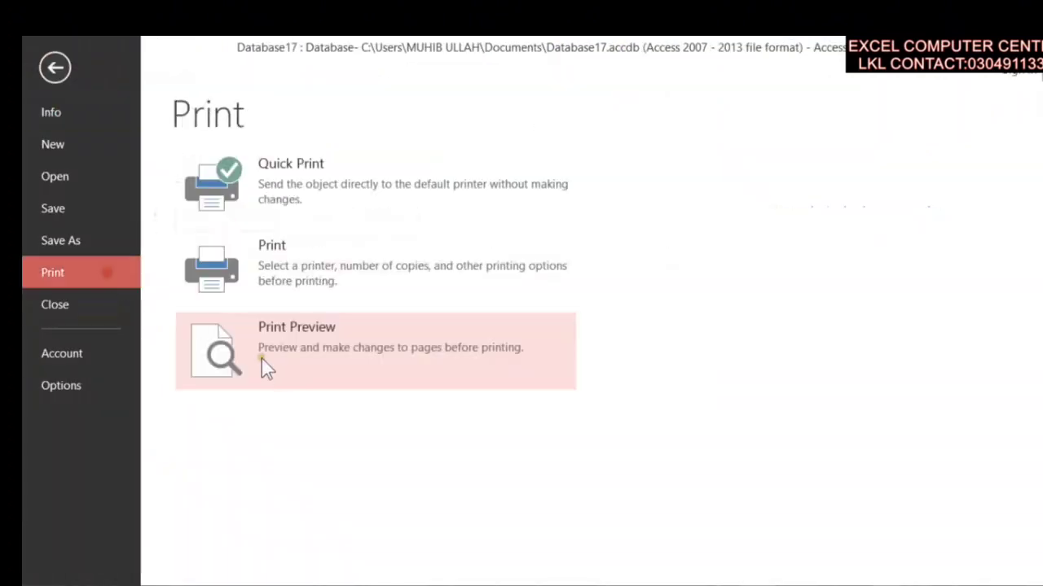
{"action": "left_click", "coordinate": [276, 367]}
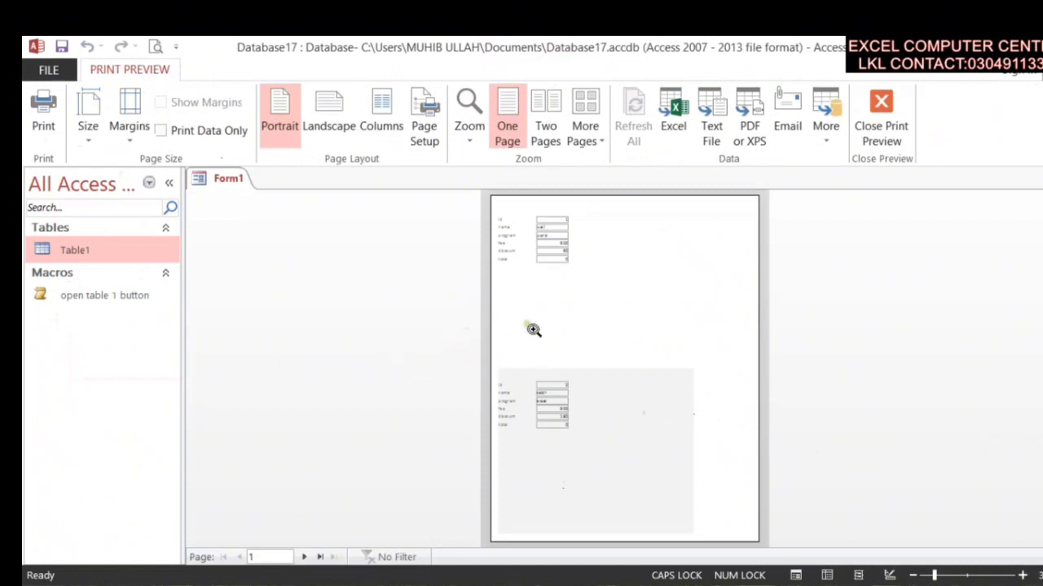
{"action": "left_click", "coordinate": [882, 126]}
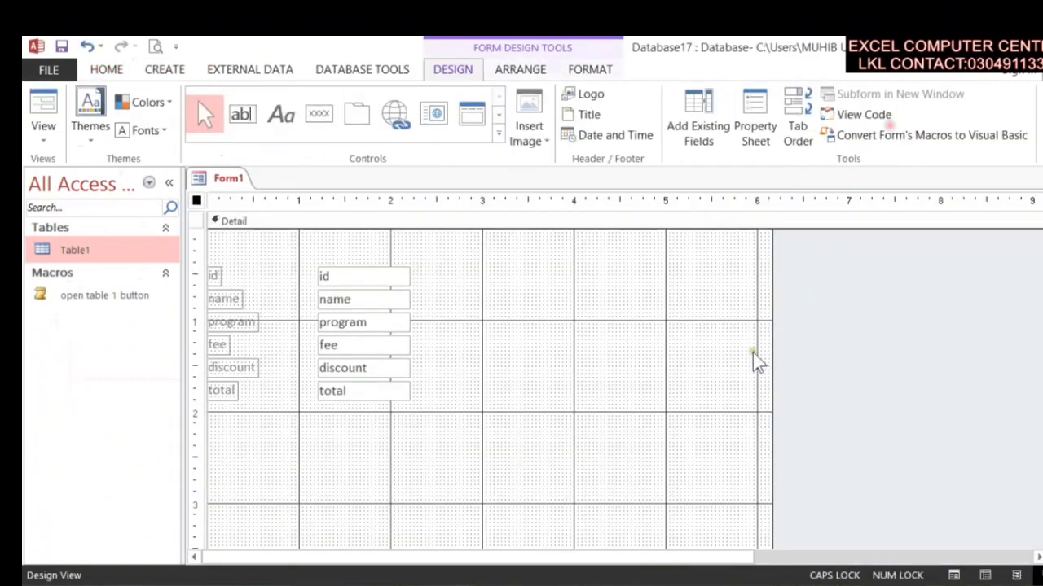
- Insert a page break in the Detail section just below the total field
{"action": "left_click", "coordinate": [500, 136]}
{"action": "left_click", "coordinate": [256, 149]}
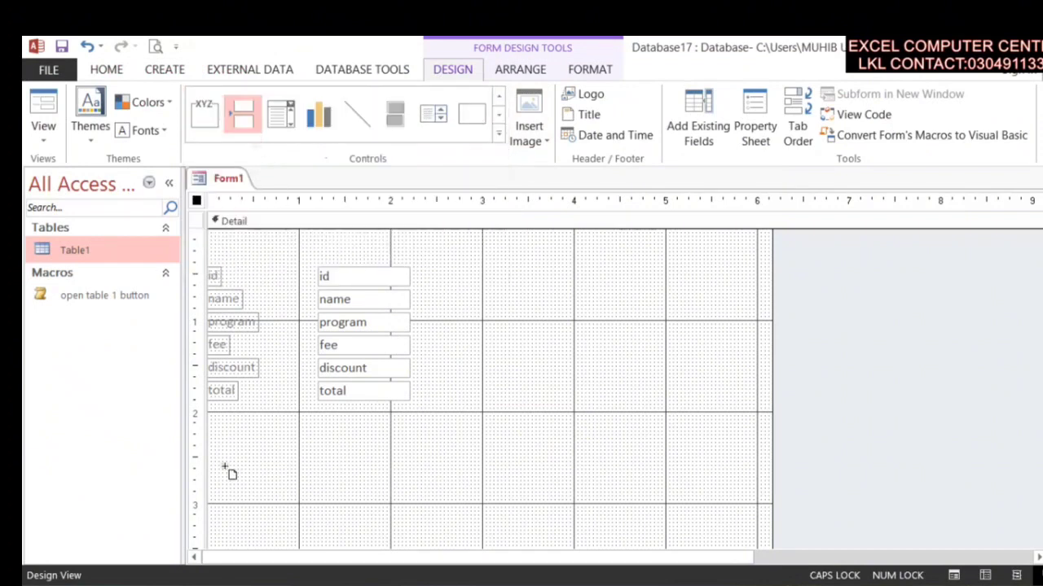
{"action": "left_click_drag", "start_coordinate": [216, 461], "coordinate": [751, 443]}
- Check how the page break splits the records across pages one to four in Print Preview and close the preview
{"action": "left_click", "coordinate": [45, 68]}
{"action": "left_click", "coordinate": [76, 277]}
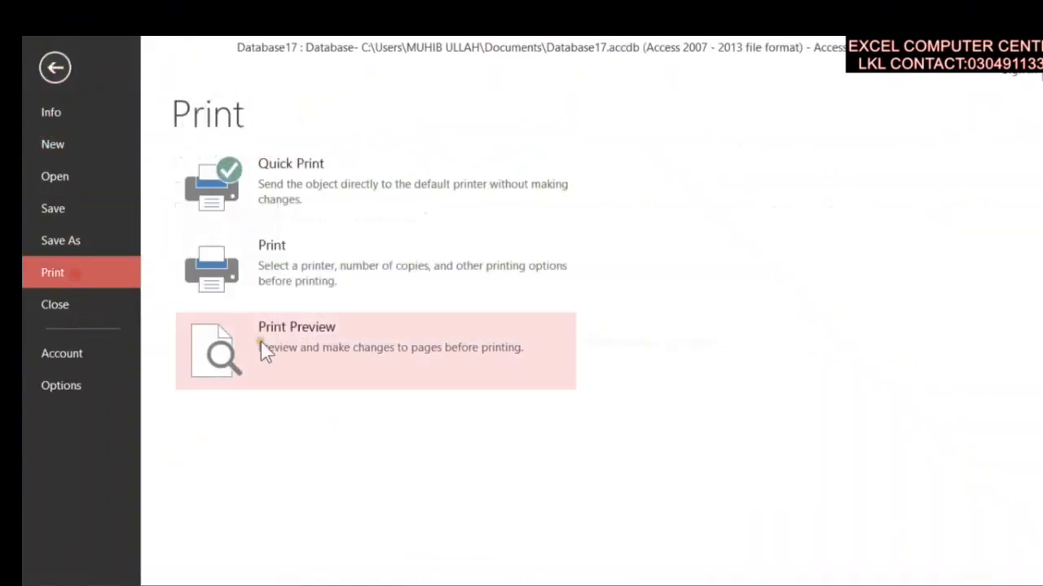
{"action": "left_click", "coordinate": [306, 356]}
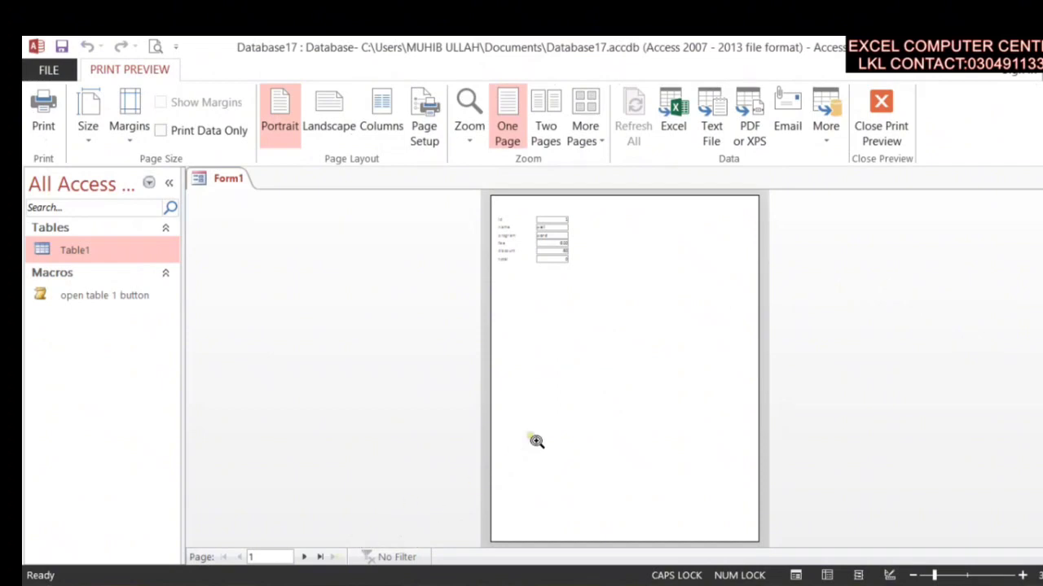
{"action": "left_click", "coordinate": [302, 557]}
{"action": "left_click", "coordinate": [302, 557]}
{"action": "left_click", "coordinate": [302, 558]}
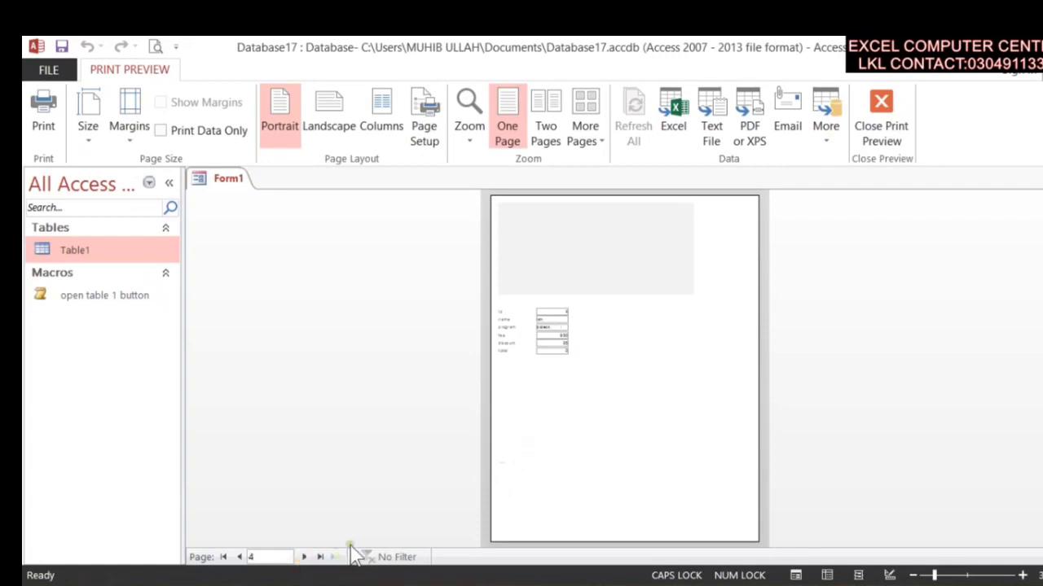
{"action": "left_click", "coordinate": [878, 122]}
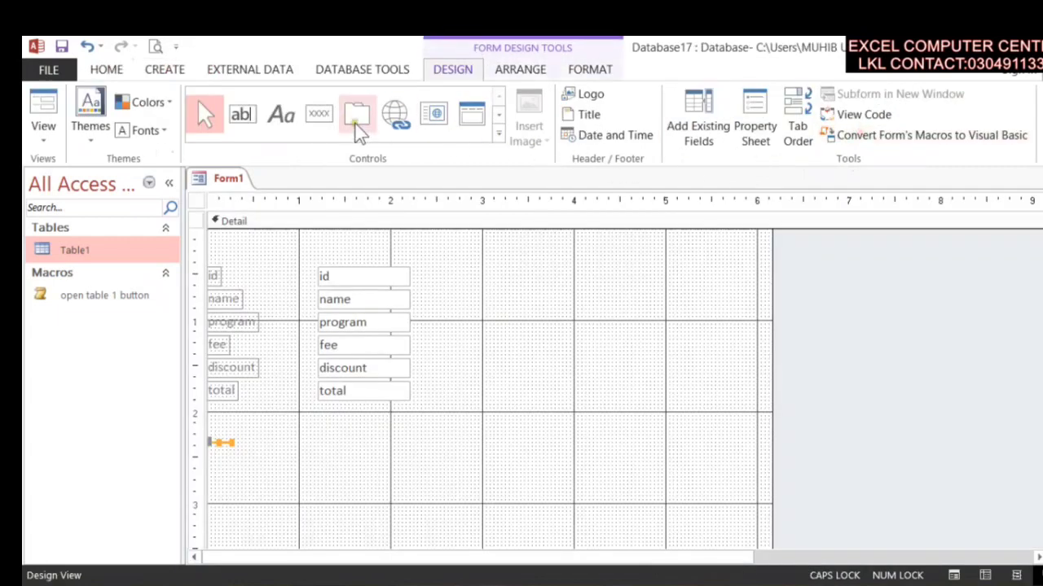
- Draw a combo box about 1.8 inches wide beside the Table1 fields and choose to supply its values manually
{"action": "left_click", "coordinate": [499, 135]}
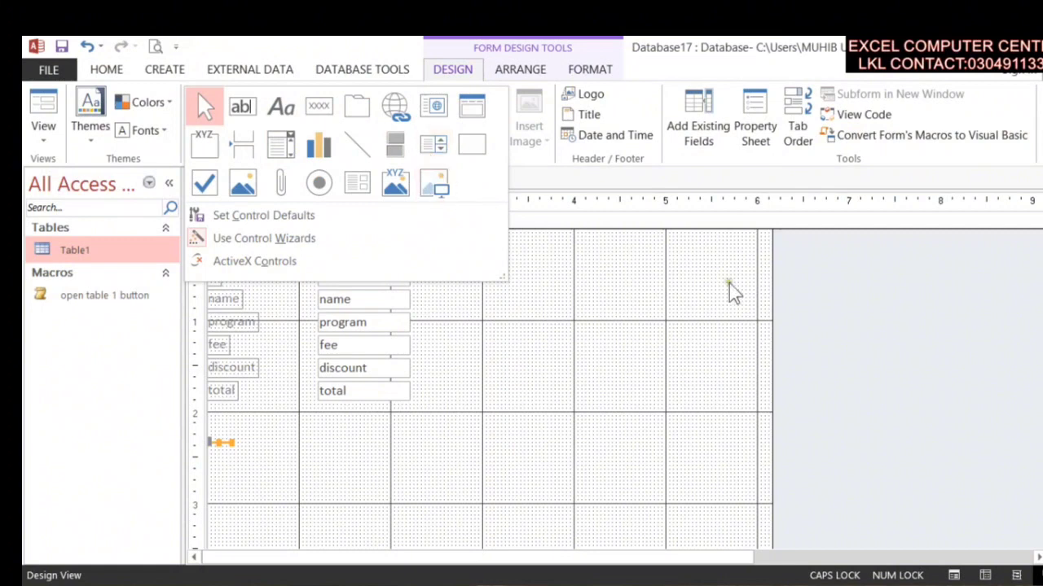
{"action": "left_click", "coordinate": [703, 286]}
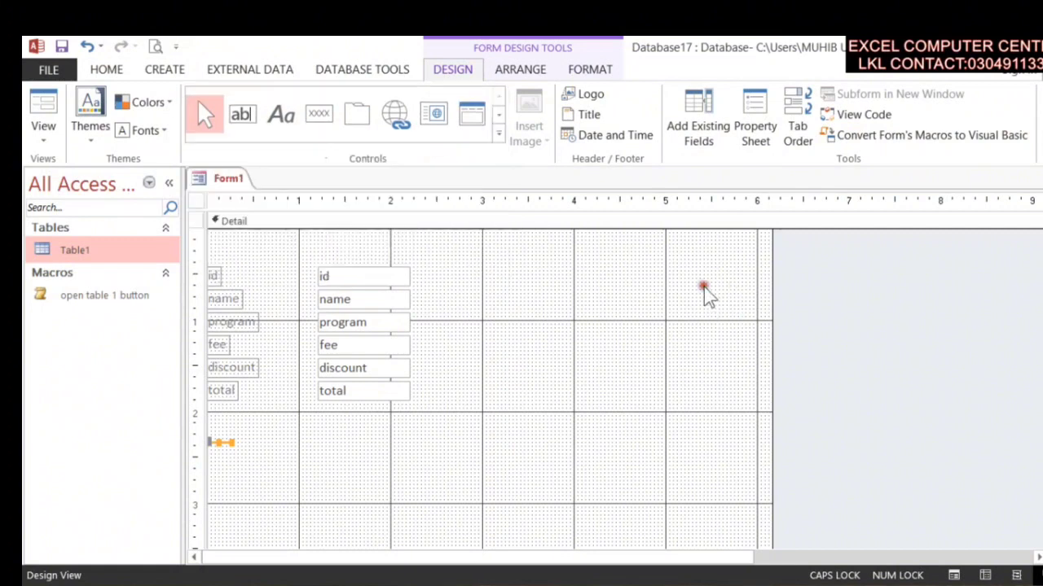
{"action": "left_click", "coordinate": [498, 133]}
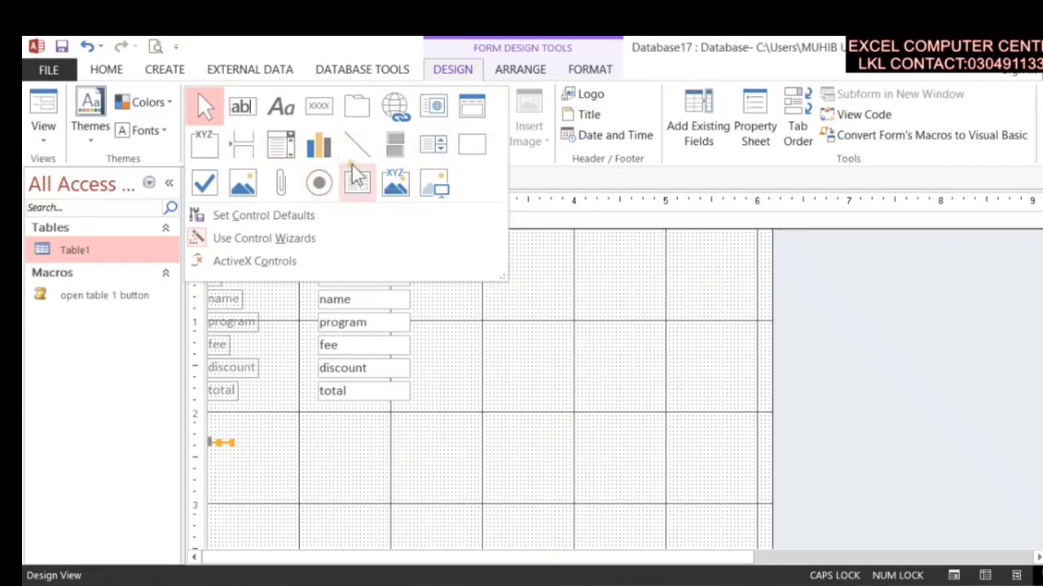
{"action": "left_click", "coordinate": [281, 147]}
{"action": "left_click_drag", "start_coordinate": [466, 255], "coordinate": [633, 393]}
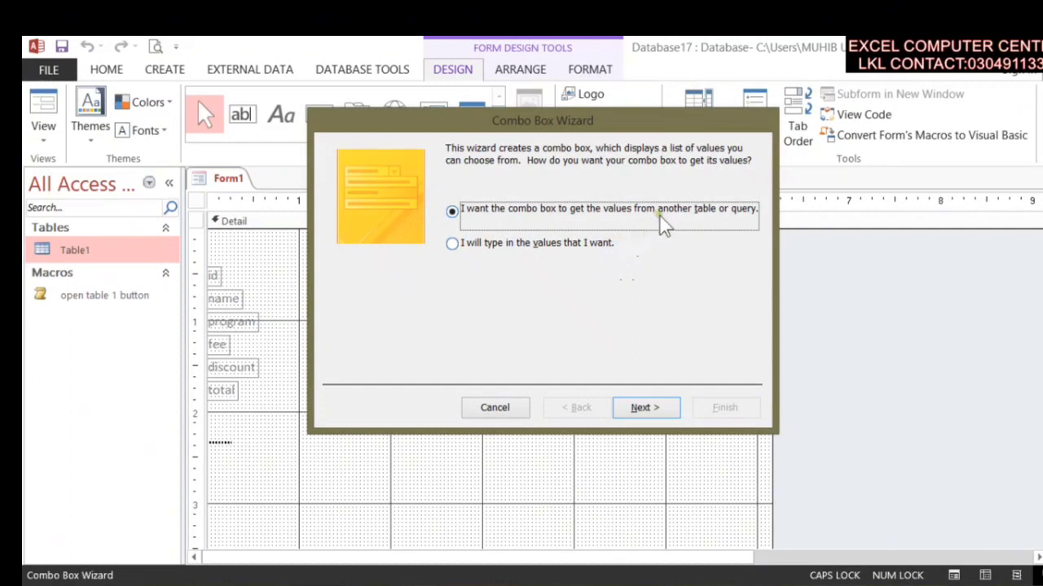
{"action": "left_click", "coordinate": [557, 245]}
{"action": "left_click", "coordinate": [663, 411]}
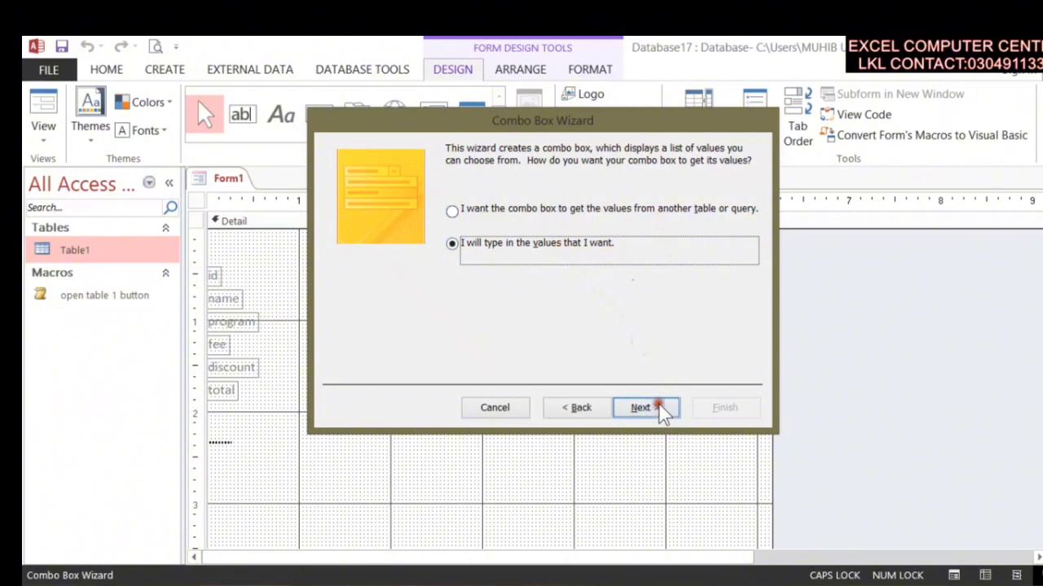
- Enter LANDIKOTAL as the first value in the combo box's single column
{"action": "left_click", "coordinate": [353, 260]}
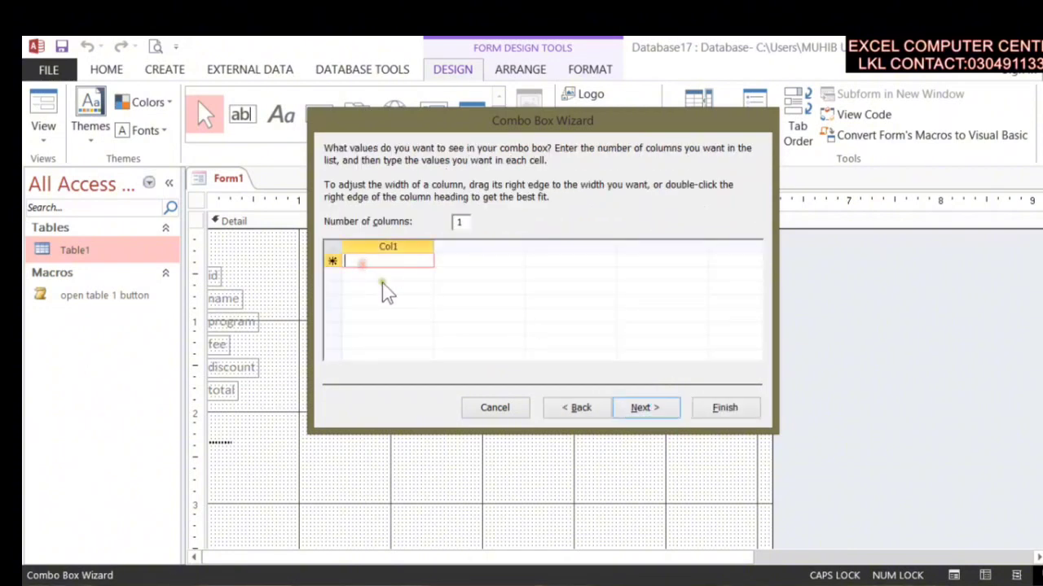
{"action": "type", "text": "L"}
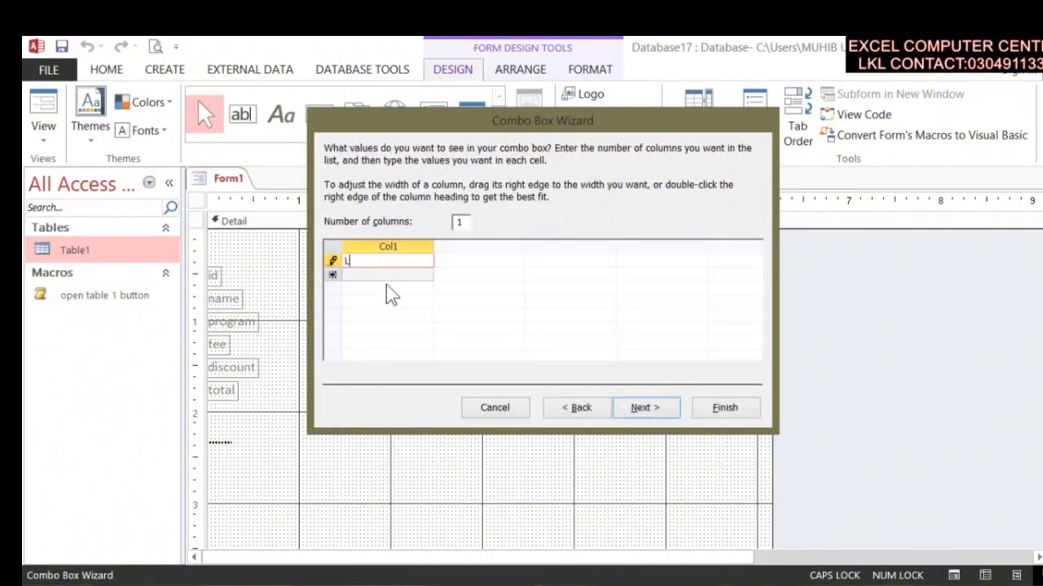
{"action": "type", "text": "ANDIKOTAL"}
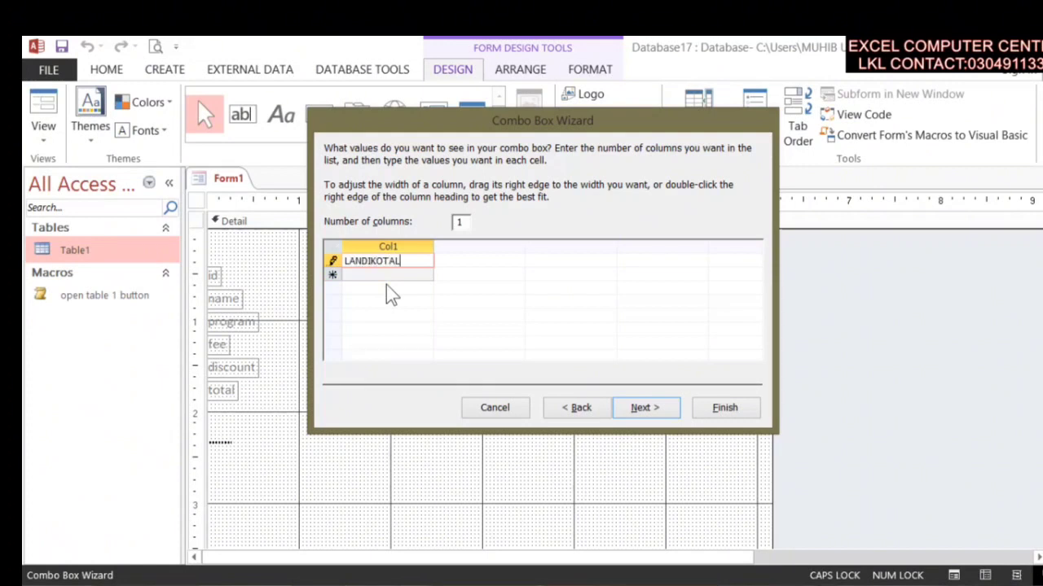
{"action": "key", "text": "Return"}
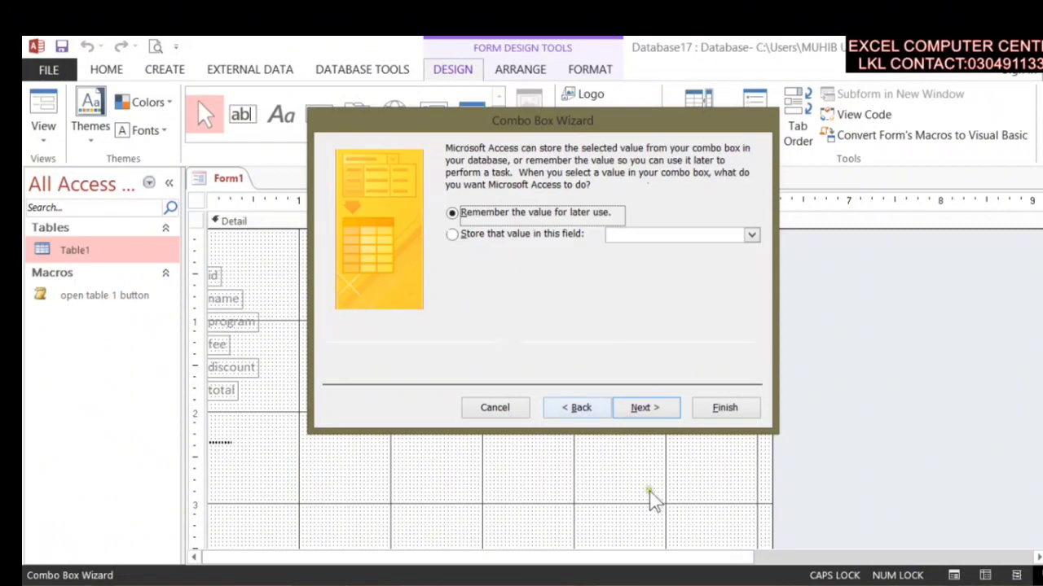
- Add KHYBER as the second value below LANDIKOTAL and go back to the combo box's value list
{"action": "left_click", "coordinate": [586, 406]}
{"action": "left_click", "coordinate": [393, 275]}
{"action": "type", "text": "K"}
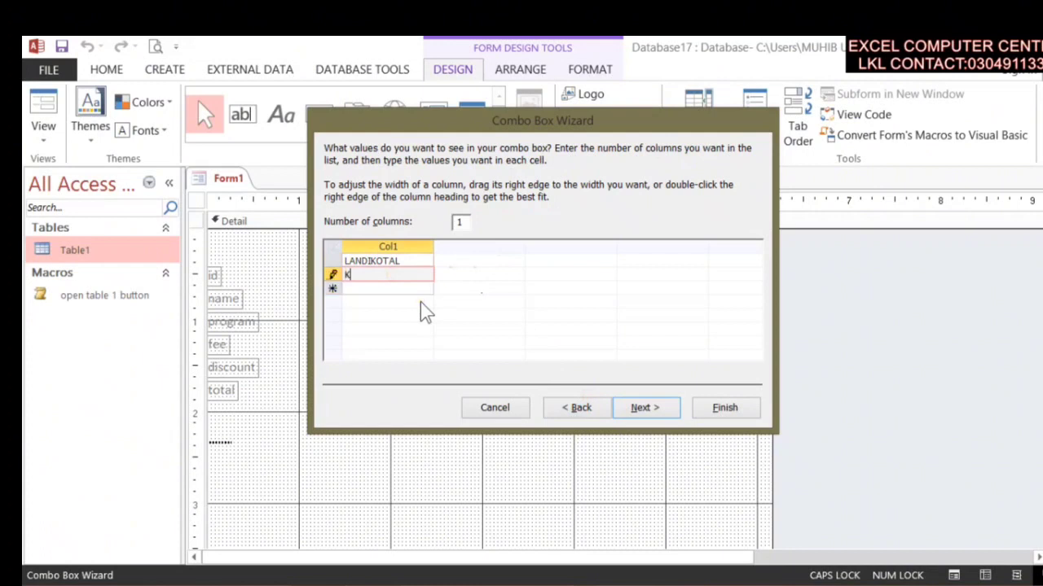
{"action": "type", "text": "HYBAER"}
{"action": "key", "text": "BackSpace"}
{"action": "key", "text": "BackSpace"}
{"action": "key", "text": "BackSpace"}
{"action": "type", "text": "ER"}
{"action": "key", "text": "Return"}
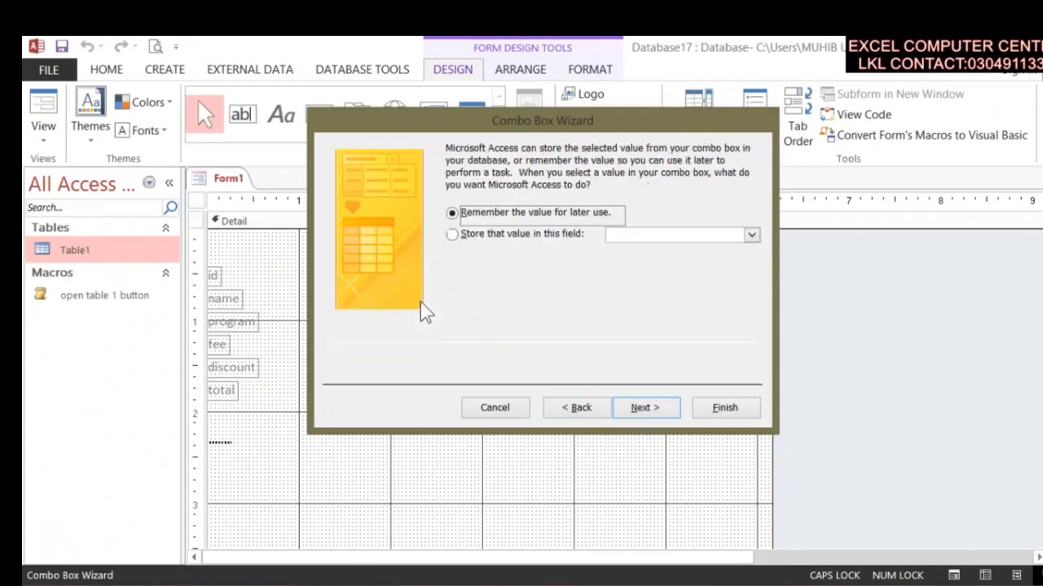
{"action": "left_click", "coordinate": [597, 403]}
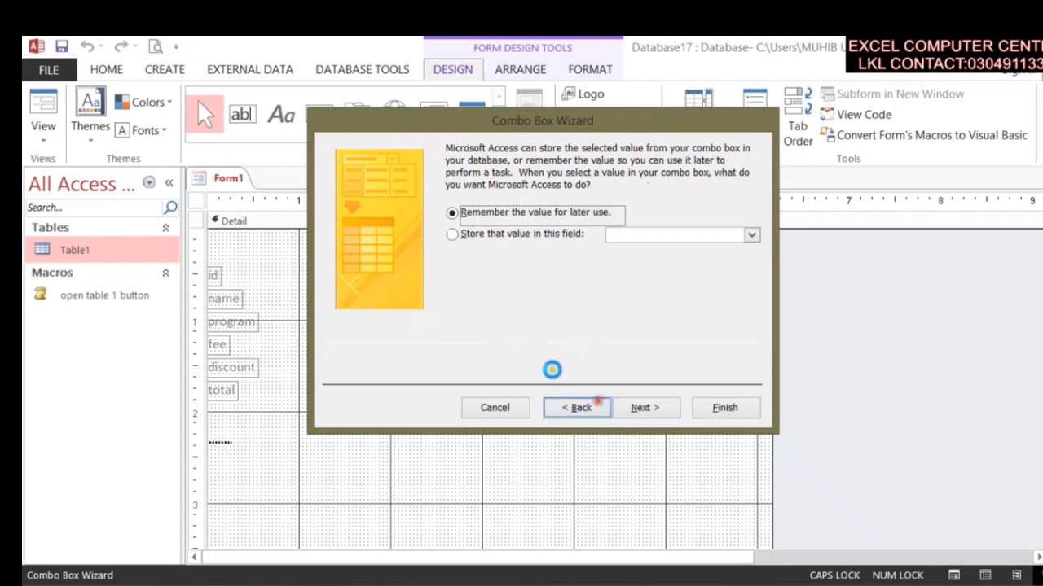
- Add SHINWARI and SHALMANI as the third and fourth values in the combo box's list
{"action": "left_click", "coordinate": [408, 289]}
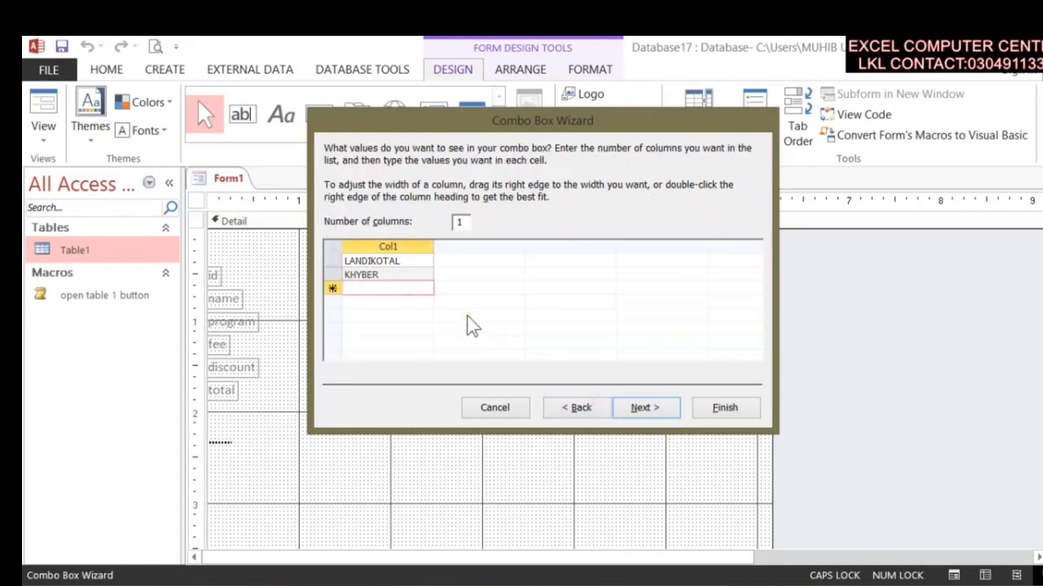
{"action": "type", "text": "SHINWARI"}
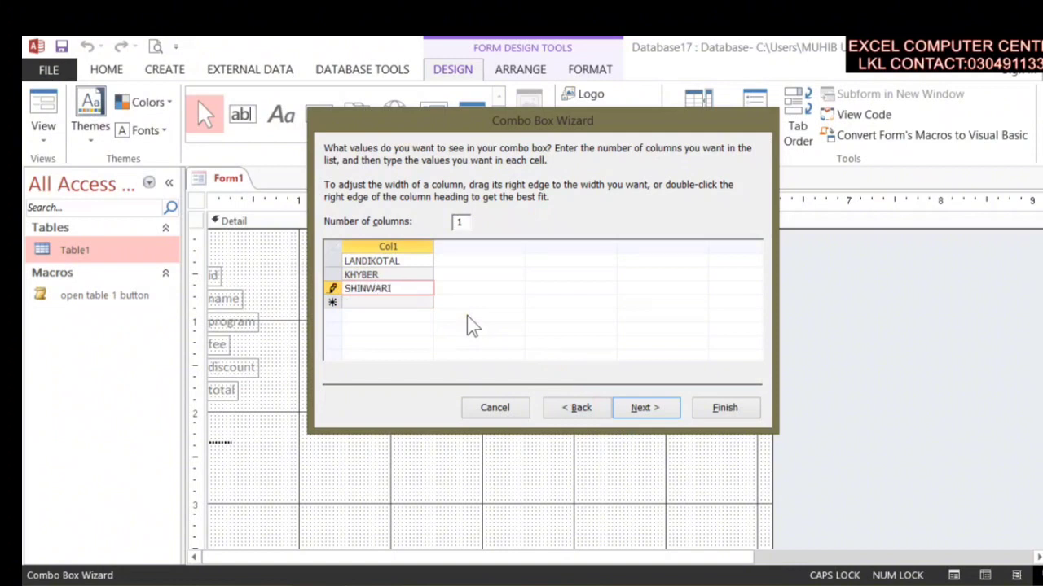
{"action": "key", "text": "Return"}
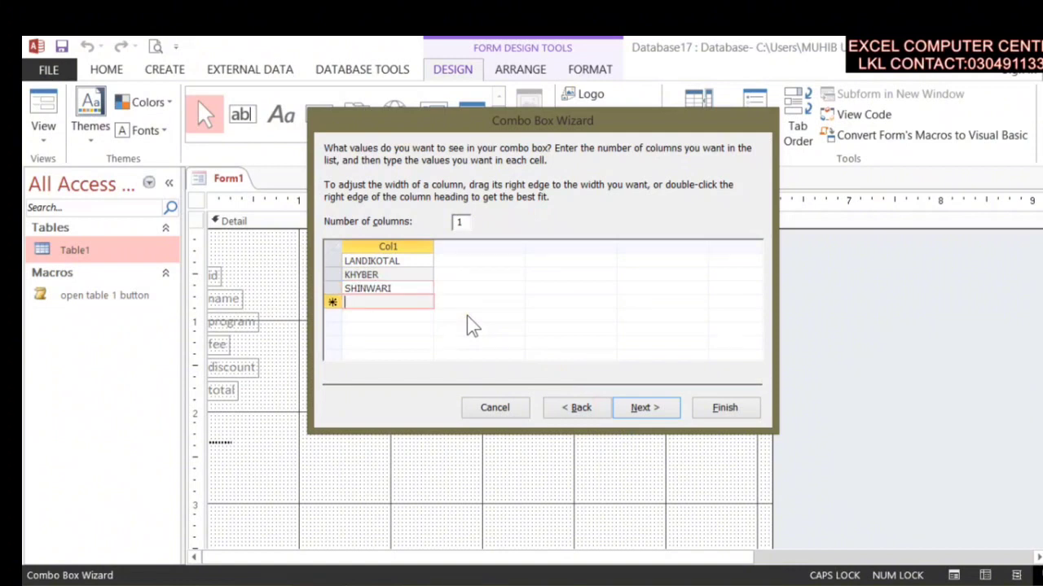
{"action": "type", "text": "S"}
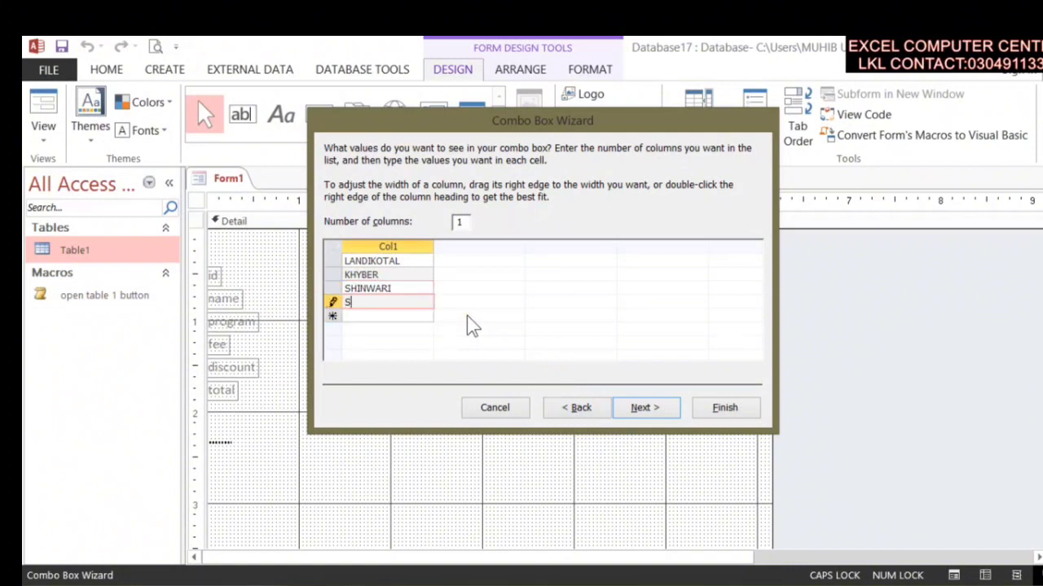
{"action": "type", "text": "HALMANI"}
{"action": "key", "text": "Return"}
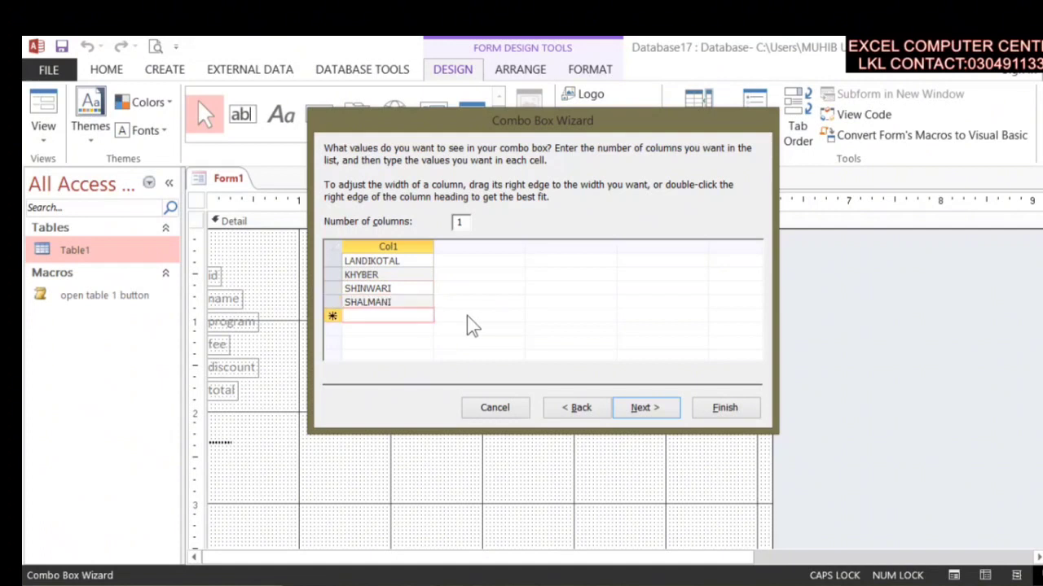
- Add PESHAWER as the fifth value below SHALMANI in the combo box's list
{"action": "type", "text": "OE=="}
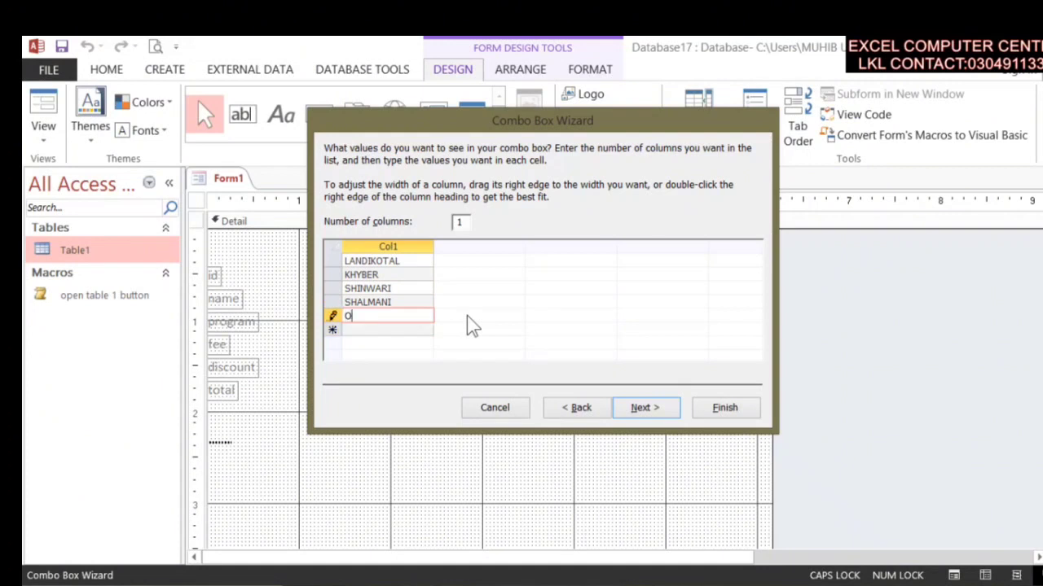
{"action": "key", "text": "BackSpace"}
{"action": "key", "text": "BackSpace"}
{"action": "key", "text": "BackSpace"}
{"action": "key", "text": "BackSpace"}
{"action": "type", "text": "PESHAWER"}
{"action": "key", "text": "Return"}
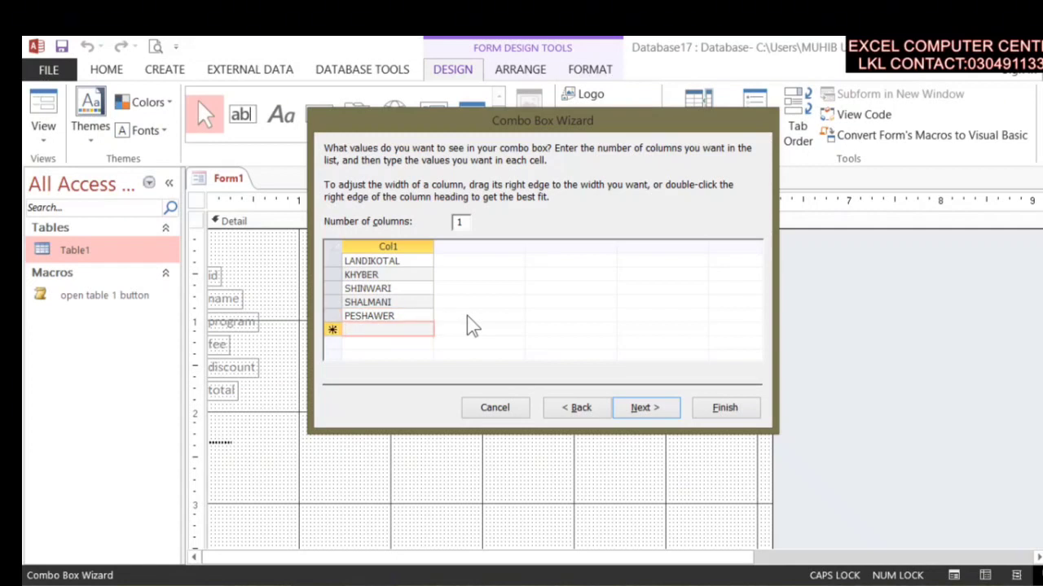
- Finish the combo box with its value remembered for later use and the default label Col1
{"action": "left_click", "coordinate": [642, 409]}
{"action": "left_click", "coordinate": [644, 409]}
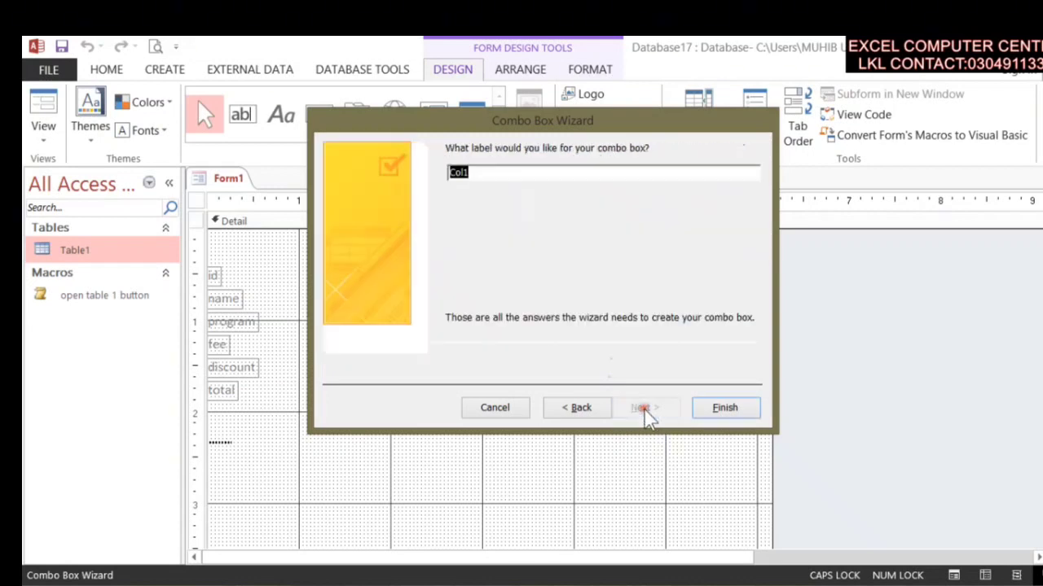
{"action": "left_click", "coordinate": [724, 408]}
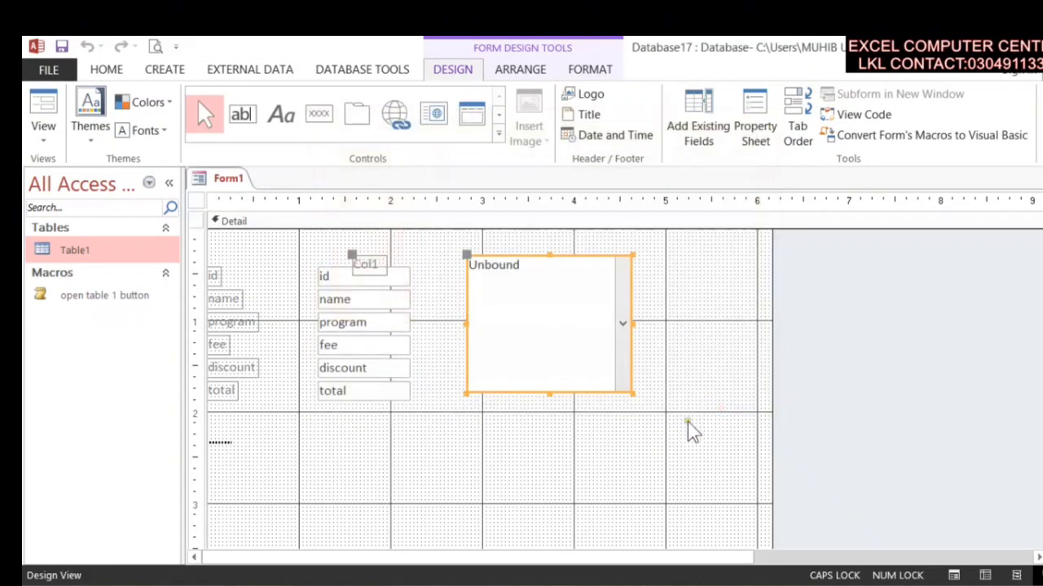
- Test the combo box in Form View by choosing KHYBER, SHINWARI, SHALMANI and PESHAWER in turn
{"action": "right_click", "coordinate": [230, 186]}
{"action": "left_click", "coordinate": [294, 267]}
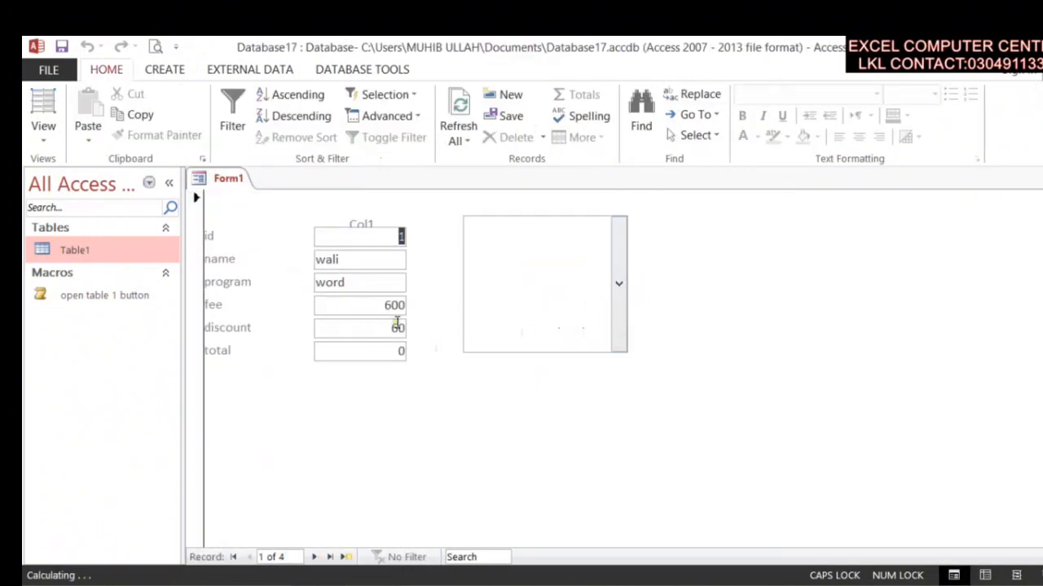
{"action": "left_click", "coordinate": [627, 315]}
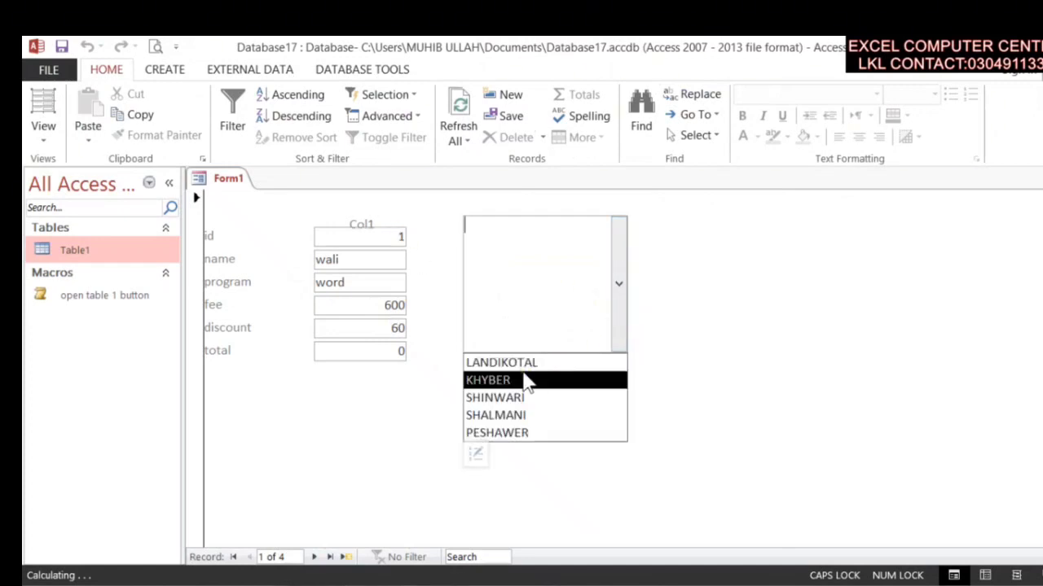
{"action": "left_click", "coordinate": [525, 380]}
{"action": "left_click", "coordinate": [621, 316]}
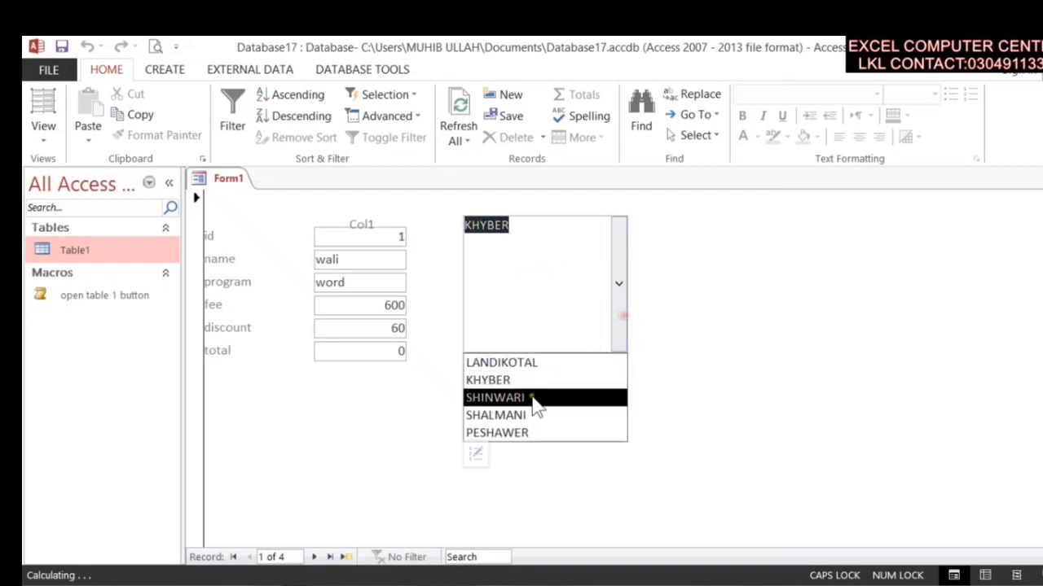
{"action": "left_click", "coordinate": [530, 397]}
{"action": "left_click", "coordinate": [616, 313]}
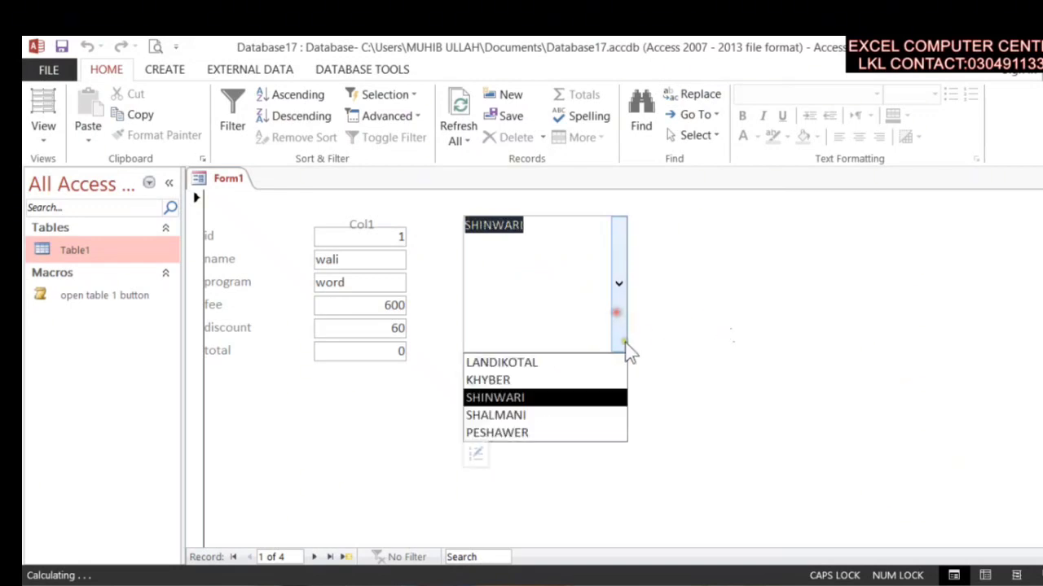
{"action": "left_click", "coordinate": [552, 415]}
{"action": "left_click", "coordinate": [622, 309]}
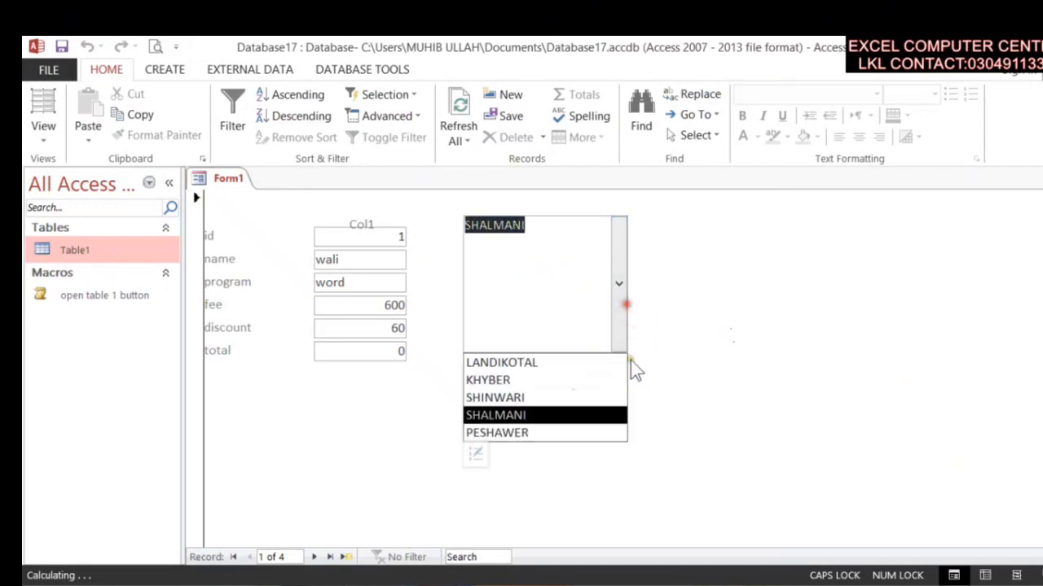
{"action": "left_click", "coordinate": [528, 433]}
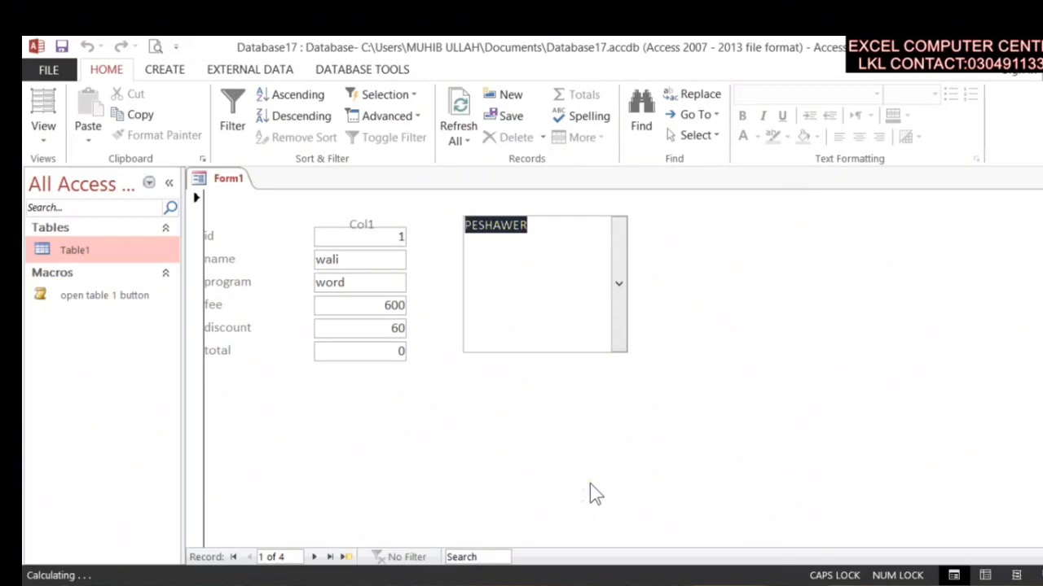
- Return the form to Design View and delete the combo box together with its label
{"action": "right_click", "coordinate": [222, 175]}
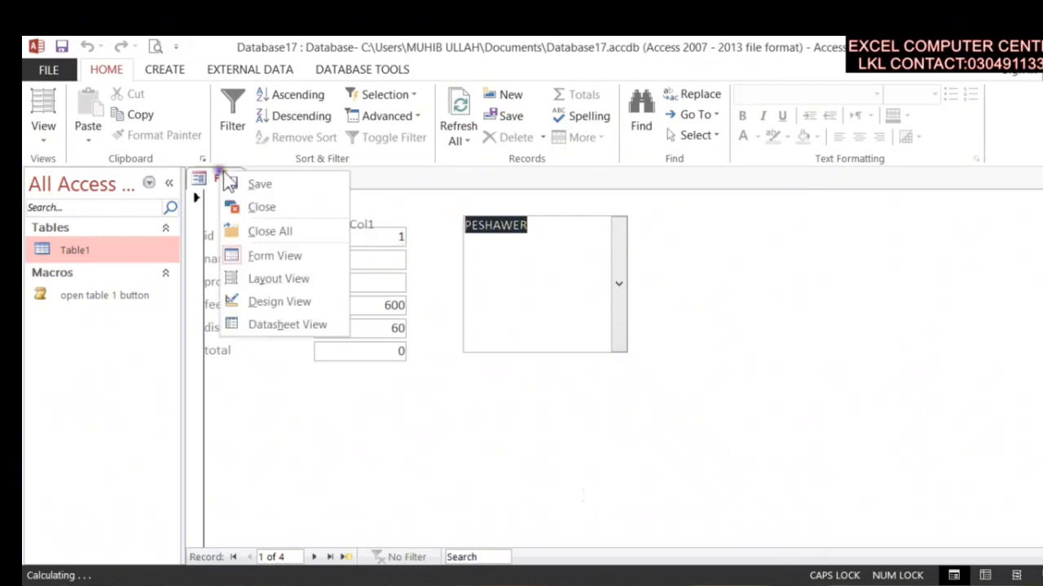
{"action": "left_click", "coordinate": [287, 298]}
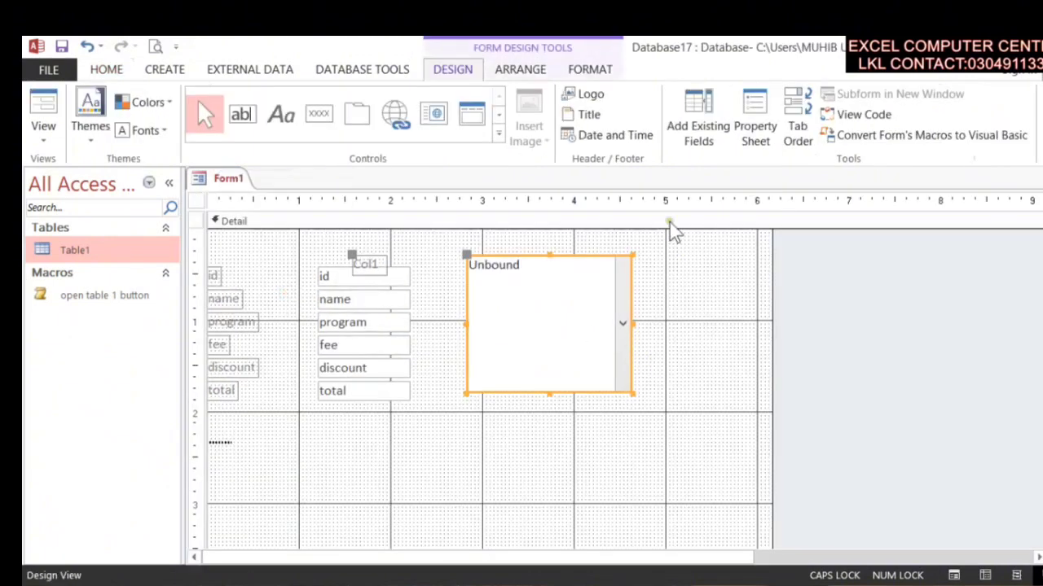
{"action": "left_click_drag", "start_coordinate": [419, 247], "coordinate": [695, 432]}
{"action": "key", "text": "Delete"}
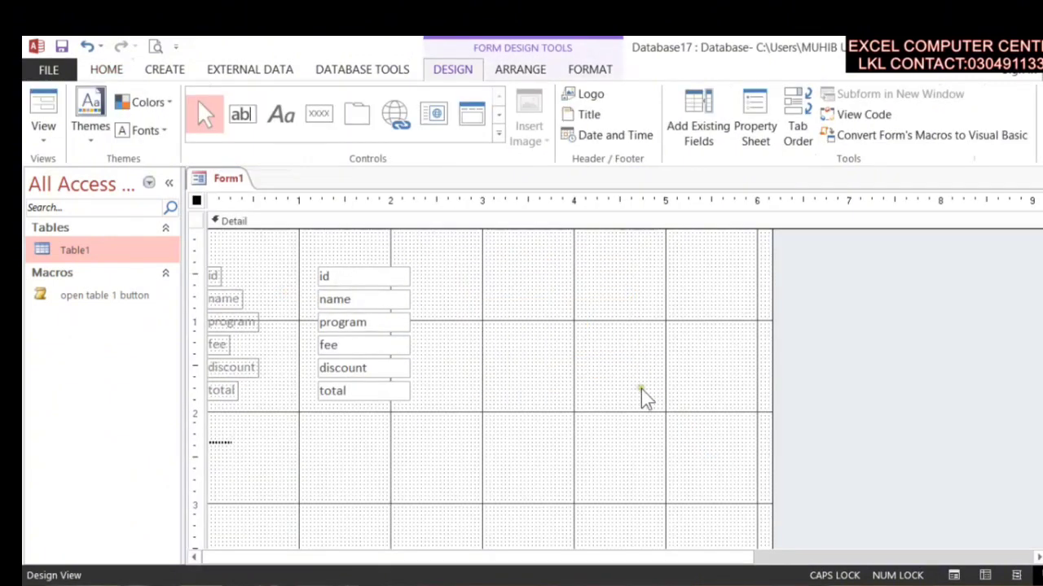
- Draw a list box about 1 inch wide and 1.7 inches tall beside the Table1 fields and choose to supply its values manually
{"action": "left_click", "coordinate": [497, 133]}
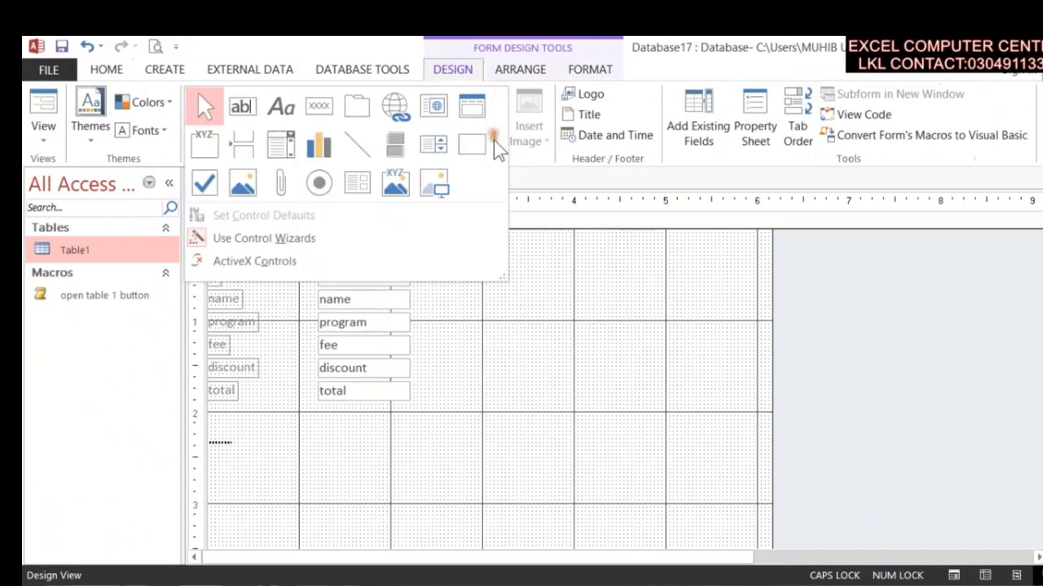
{"action": "left_click", "coordinate": [429, 147]}
{"action": "left_click_drag", "start_coordinate": [676, 432], "coordinate": [678, 433]}
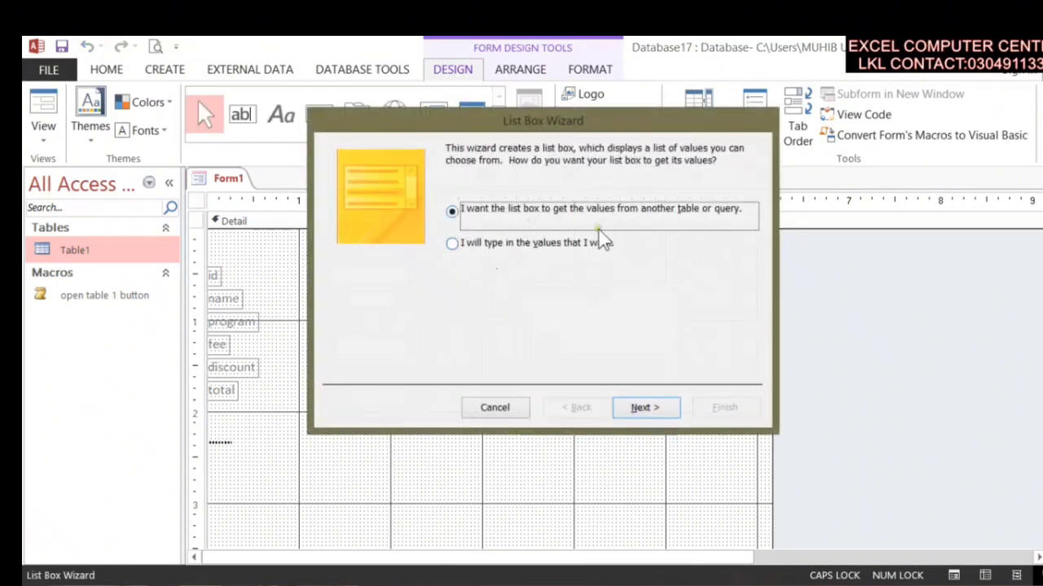
{"action": "left_click", "coordinate": [548, 247]}
{"action": "left_click", "coordinate": [656, 410]}
- Enter LKL as the first value in the list box's single column and go back to its value list
{"action": "left_click", "coordinate": [400, 259]}
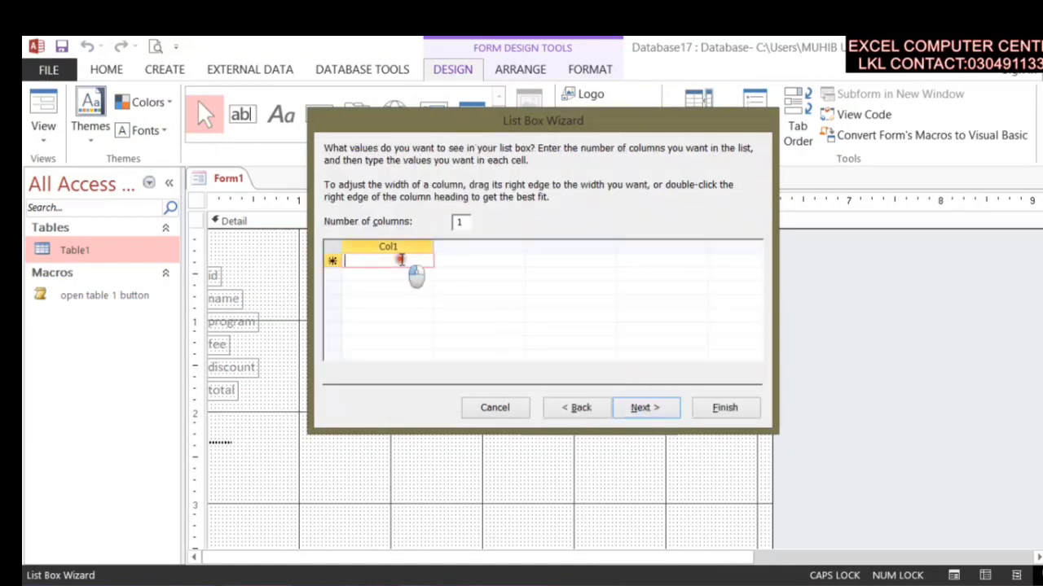
{"action": "type", "text": "L"}
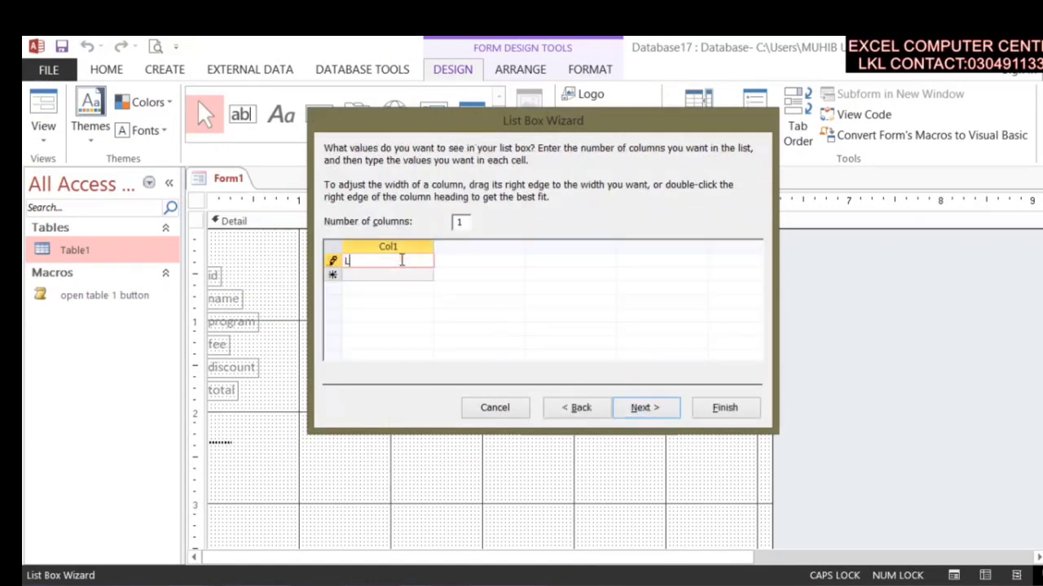
{"action": "type", "text": "KL"}
{"action": "key", "text": "Return"}
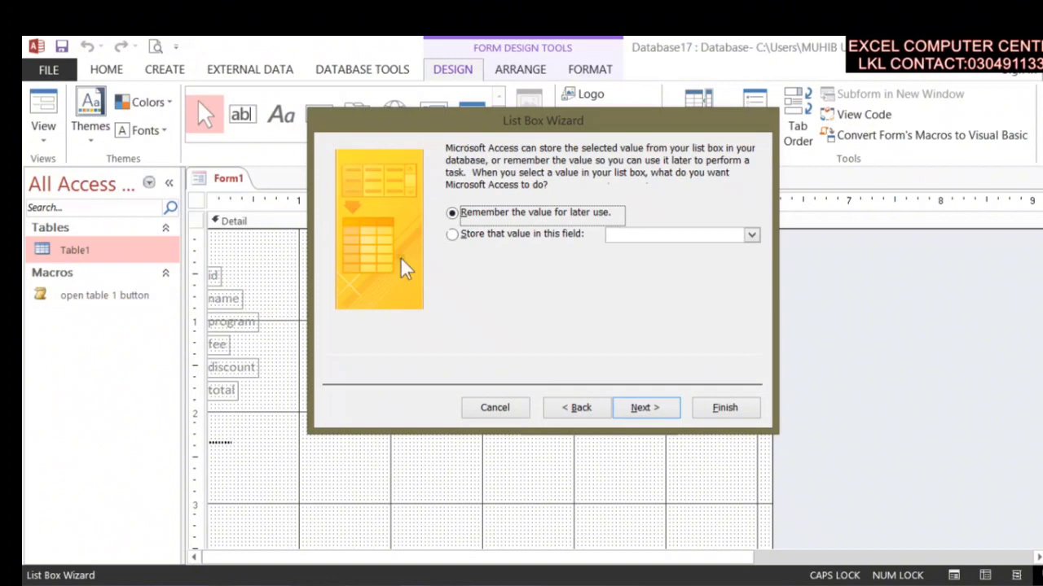
{"action": "left_click", "coordinate": [580, 409]}
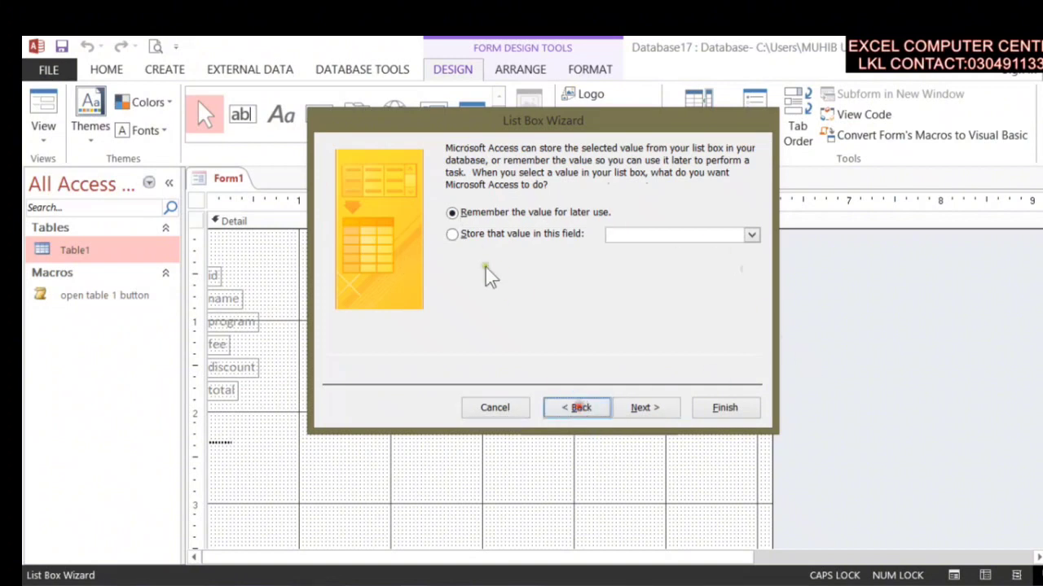
- Add PESH and SHAL as the second and third values in the list box's column
{"action": "left_click", "coordinate": [407, 276]}
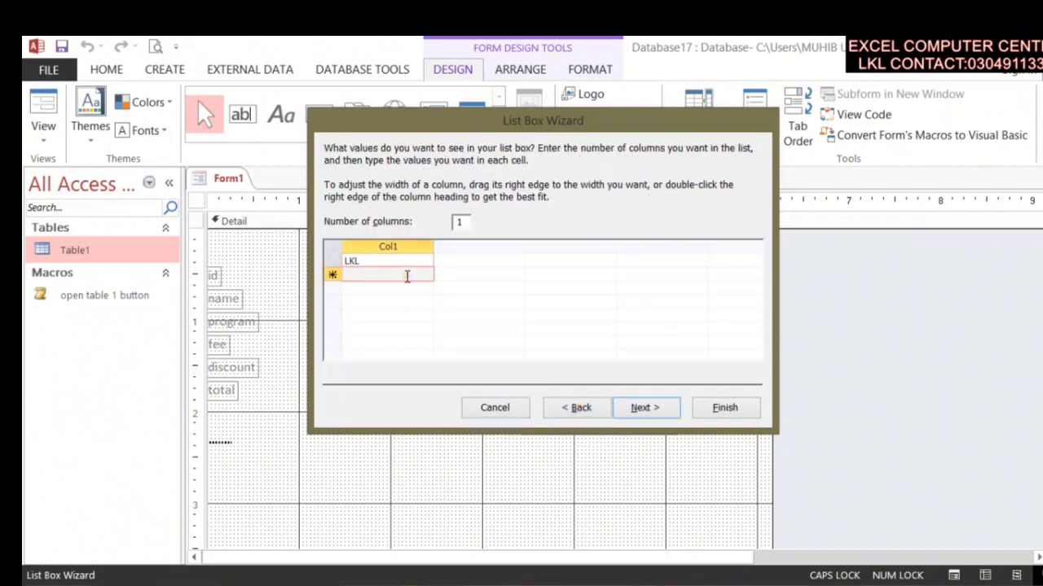
{"action": "type", "text": "PES"}
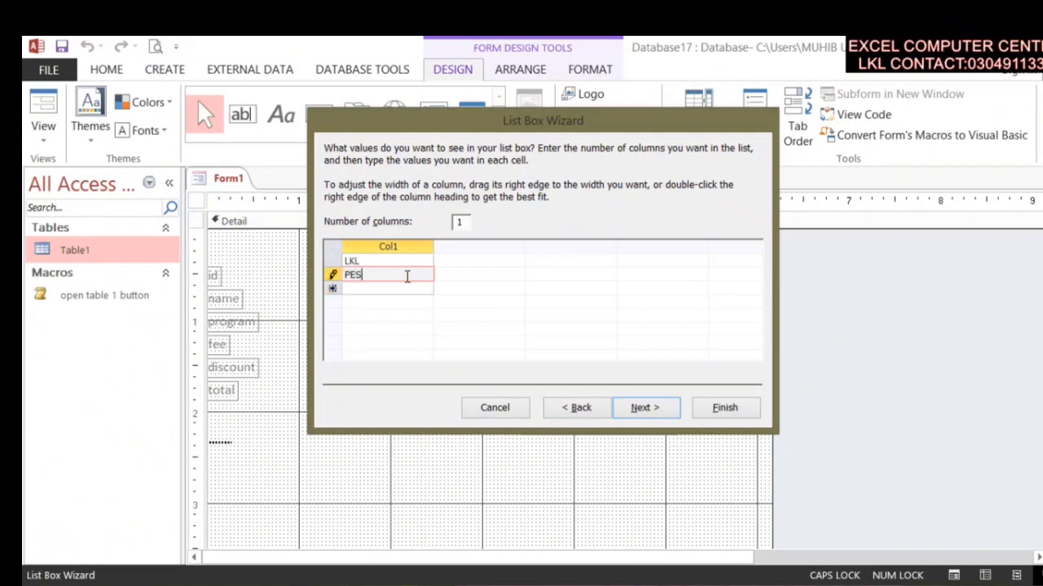
{"action": "type", "text": "H"}
{"action": "key", "text": "Return"}
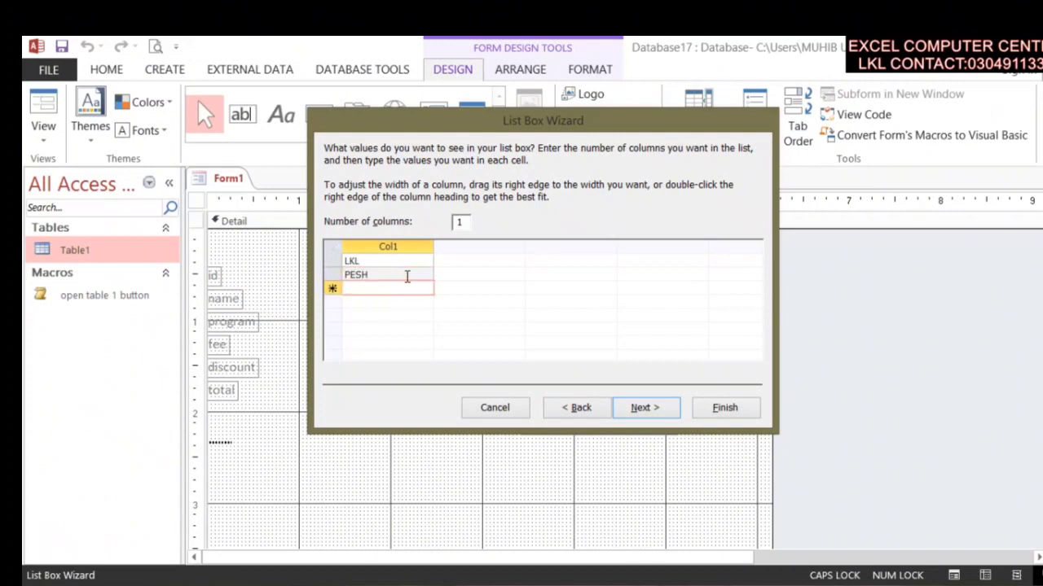
{"action": "type", "text": "SH"}
{"action": "key", "text": "Return"}
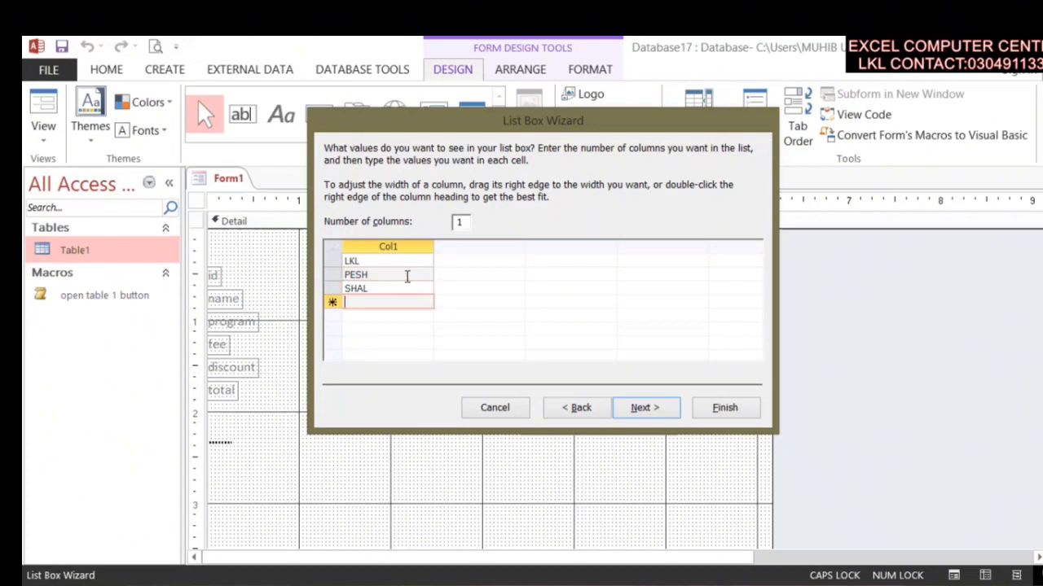
- Add TORKHAM and SHINWARI as the fourth and fifth values in the list box's column
{"action": "type", "text": "TO"}
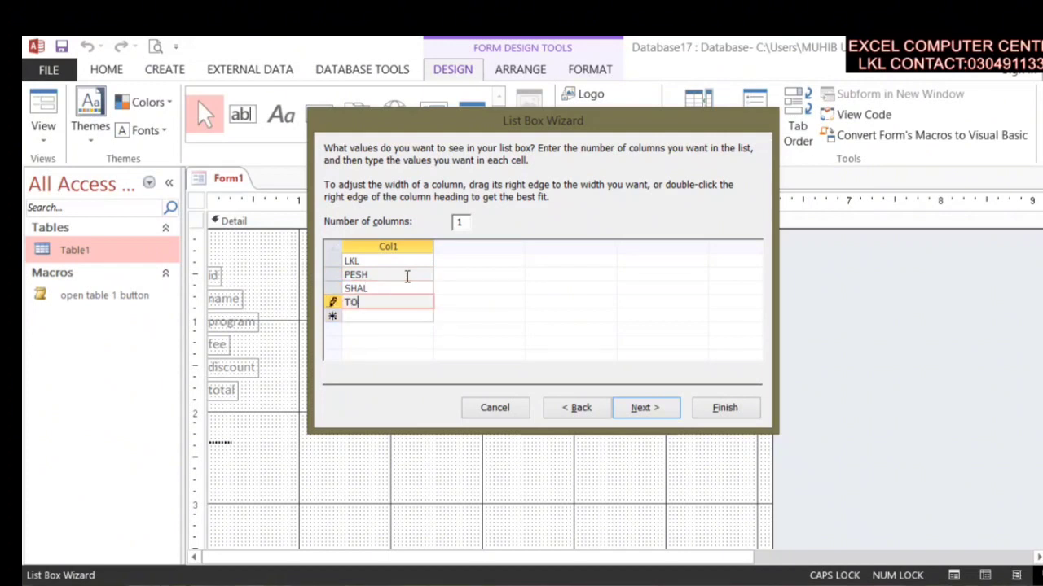
{"action": "type", "text": "RKHAM"}
{"action": "key", "text": "Return"}
{"action": "type", "text": "SGINEA"}
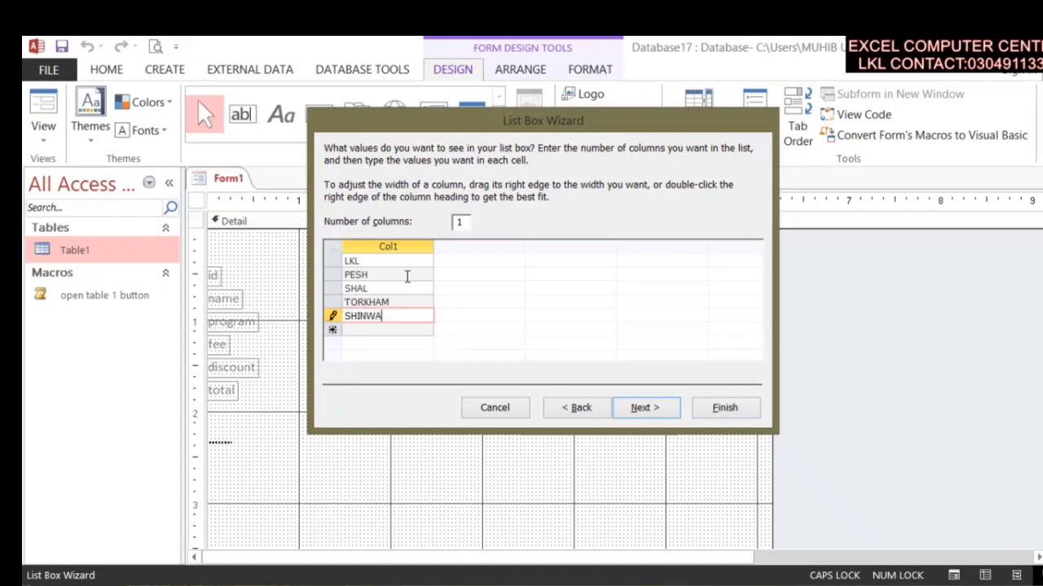
{"action": "key", "text": "Return"}
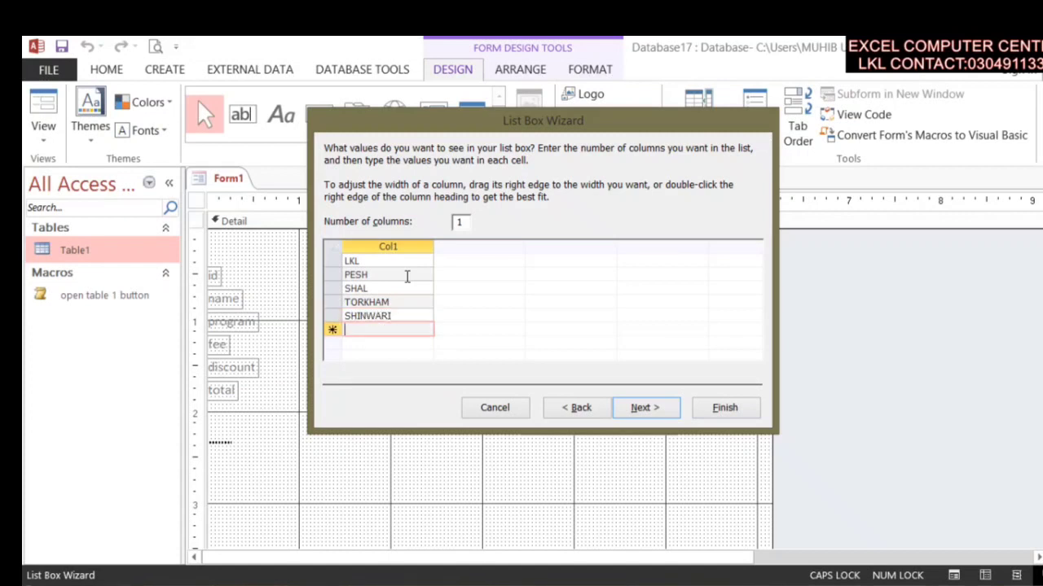
- Add SHEIKH MAL KHEL and MHUG KHEL as the last two values in the list box's column
{"action": "type", "text": "SG"}
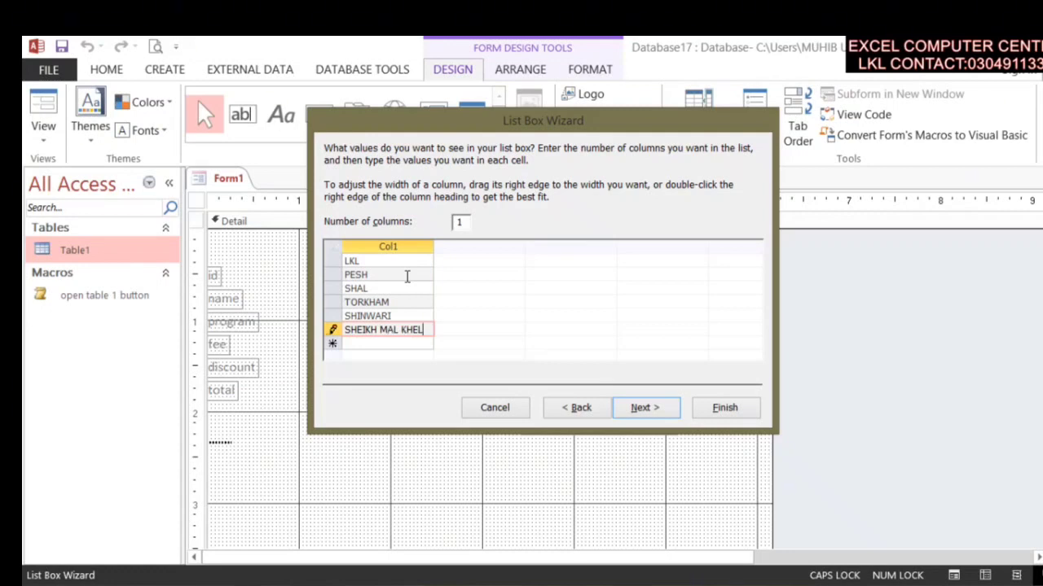
{"action": "key", "text": "Return"}
{"action": "type", "text": "M"}
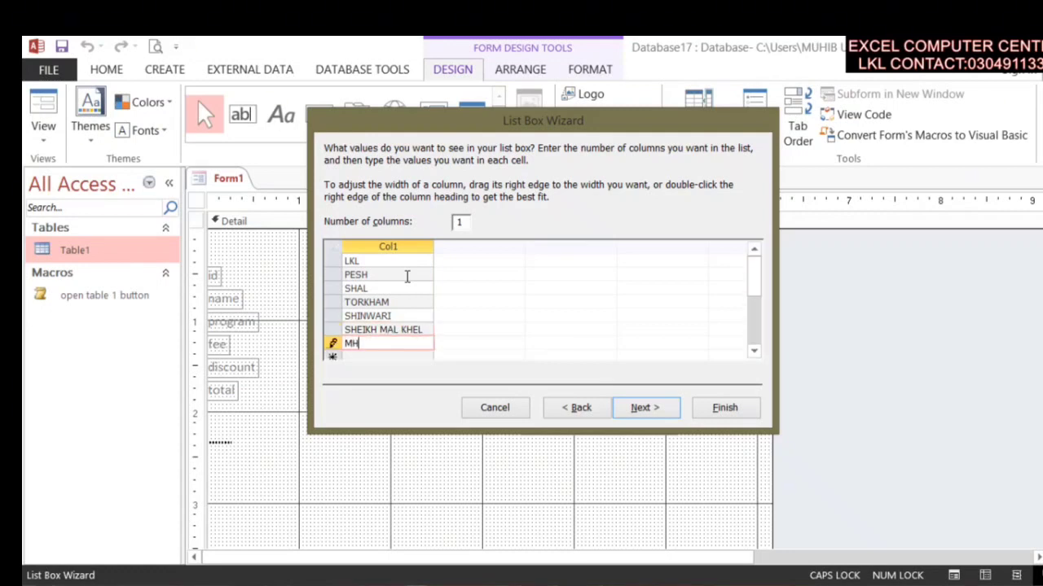
{"action": "type", "text": "HUG KHEL"}
- Finish the list box with its value remembered for later use and the default label
{"action": "left_click", "coordinate": [641, 407]}
{"action": "left_click", "coordinate": [645, 411]}
{"action": "left_click", "coordinate": [738, 408]}
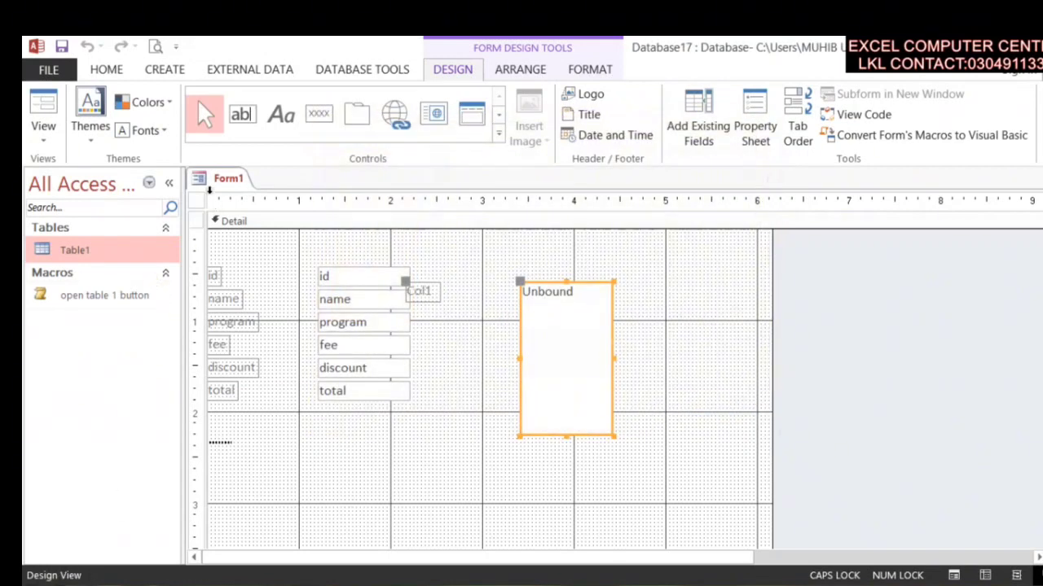
- Show the form in Form View and try out the list box by selecting several of its entries, ending on PESH
{"action": "right_click", "coordinate": [222, 183]}
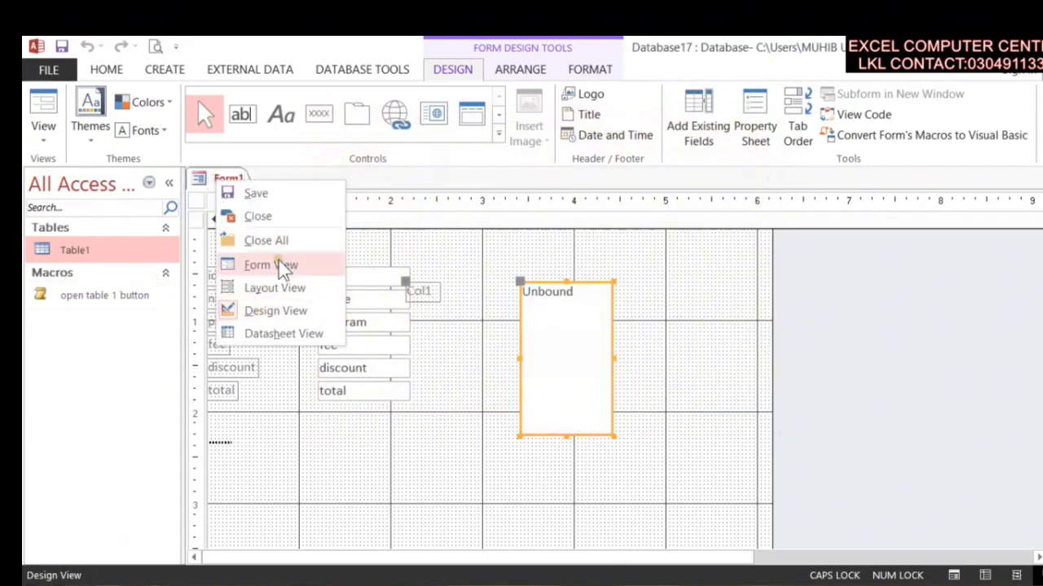
{"action": "left_click", "coordinate": [280, 264]}
{"action": "left_click", "coordinate": [536, 270]}
{"action": "left_click", "coordinate": [542, 304]}
{"action": "left_click", "coordinate": [551, 338]}
{"action": "left_click", "coordinate": [551, 325]}
{"action": "left_click", "coordinate": [551, 339]}
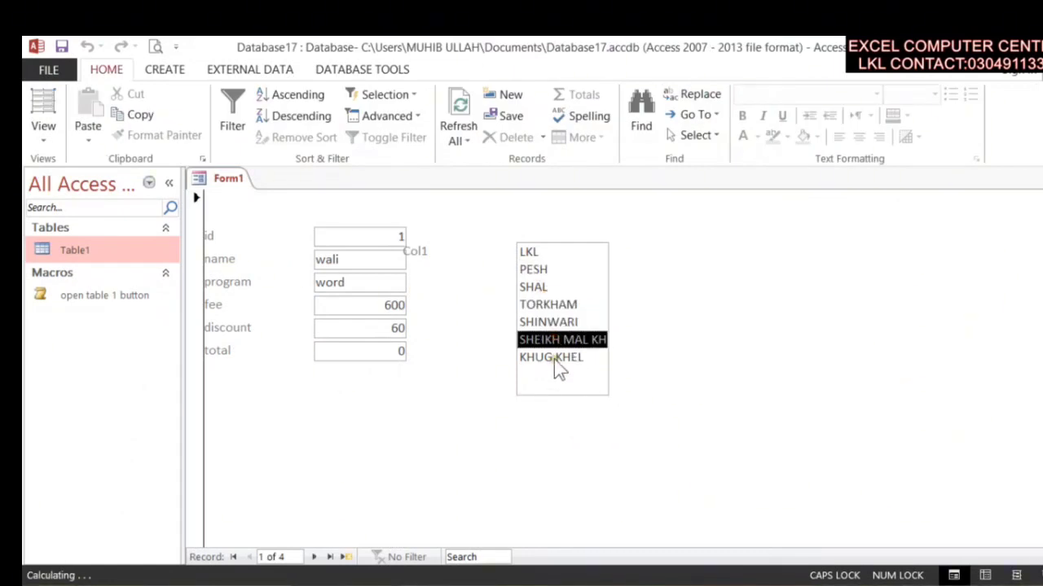
{"action": "left_click", "coordinate": [554, 358]}
{"action": "left_click", "coordinate": [535, 288]}
{"action": "left_click", "coordinate": [530, 253]}
{"action": "left_click", "coordinate": [533, 270]}
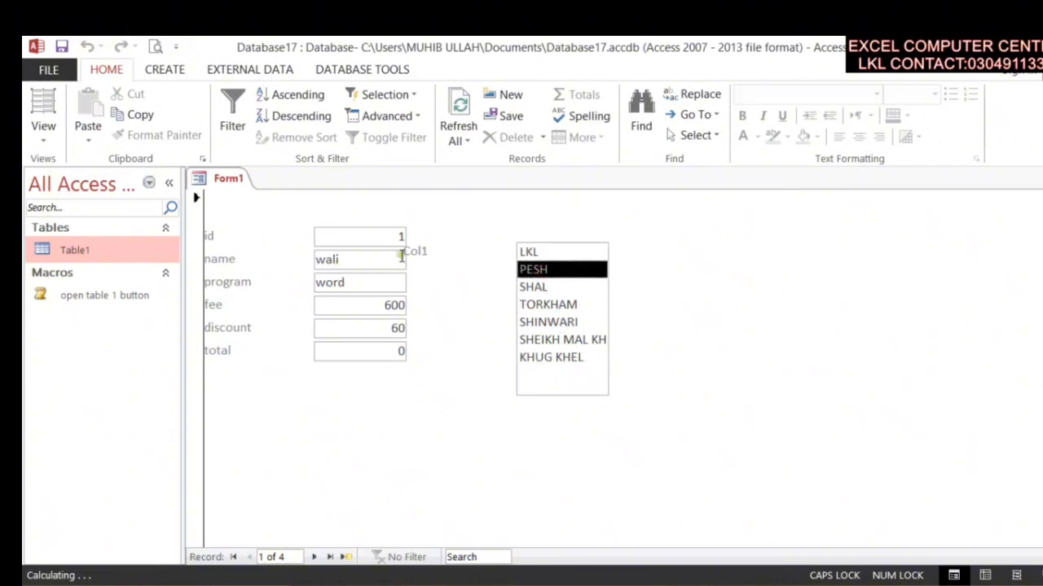
- Test the list box again by selecting SHEIKH MAL KHEL, PESH and TORKHAM
{"action": "right_click", "coordinate": [239, 180]}
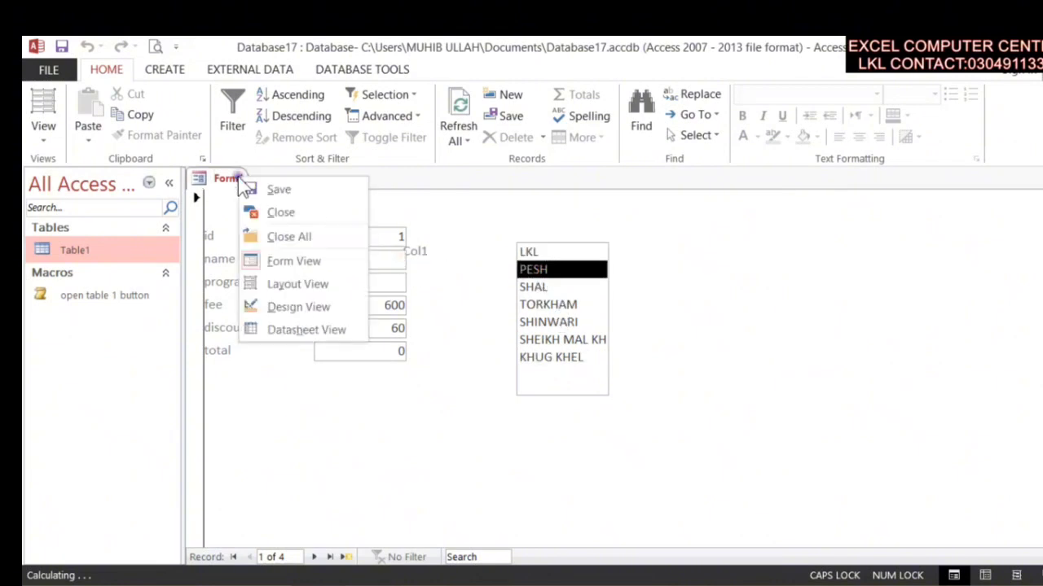
{"action": "left_click", "coordinate": [592, 332]}
{"action": "left_click", "coordinate": [565, 341]}
{"action": "left_click", "coordinate": [536, 271]}
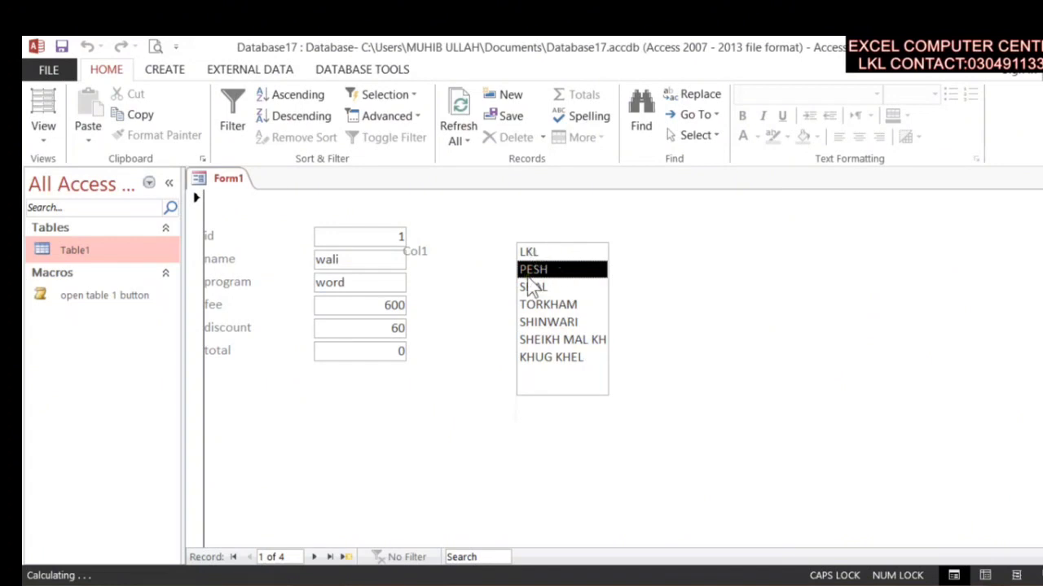
{"action": "left_click", "coordinate": [534, 307]}
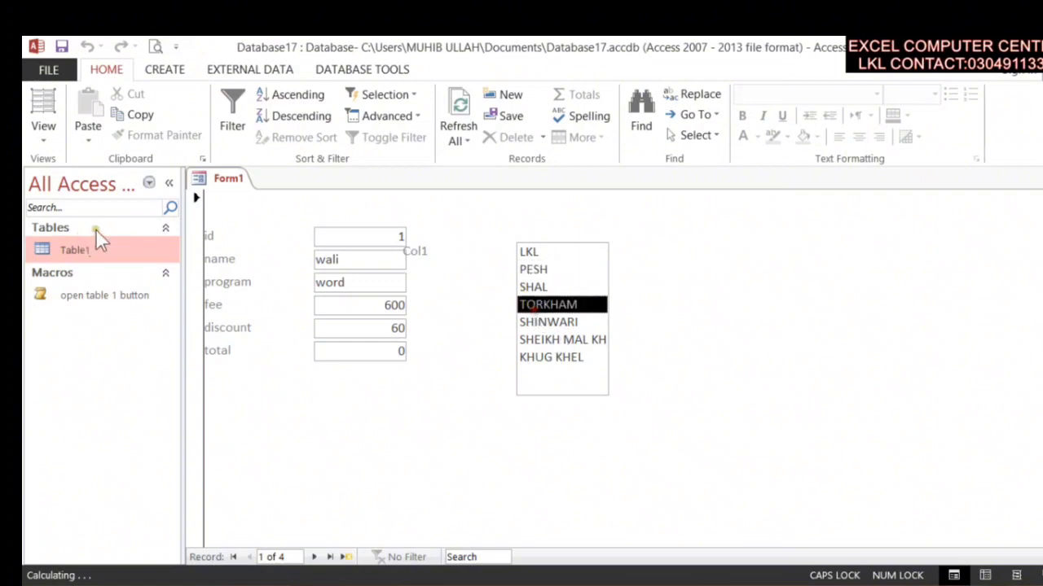
- Return the form to Design View and move the Col1 label close to its list box, clear of the name field
{"action": "right_click", "coordinate": [228, 179]}
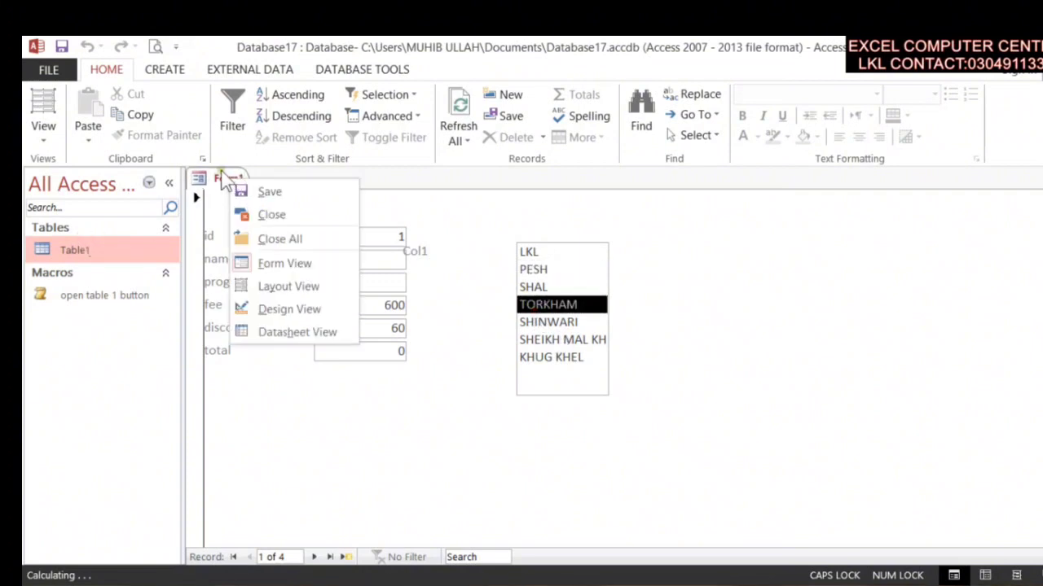
{"action": "left_click", "coordinate": [301, 309]}
{"action": "left_click", "coordinate": [420, 291]}
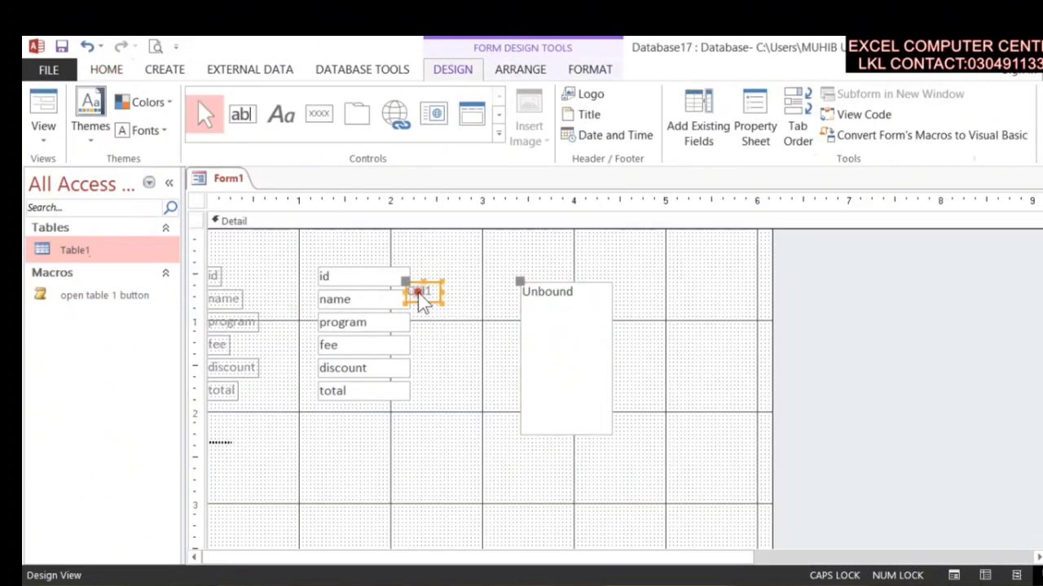
{"action": "left_click_drag", "start_coordinate": [407, 282], "coordinate": [463, 279]}
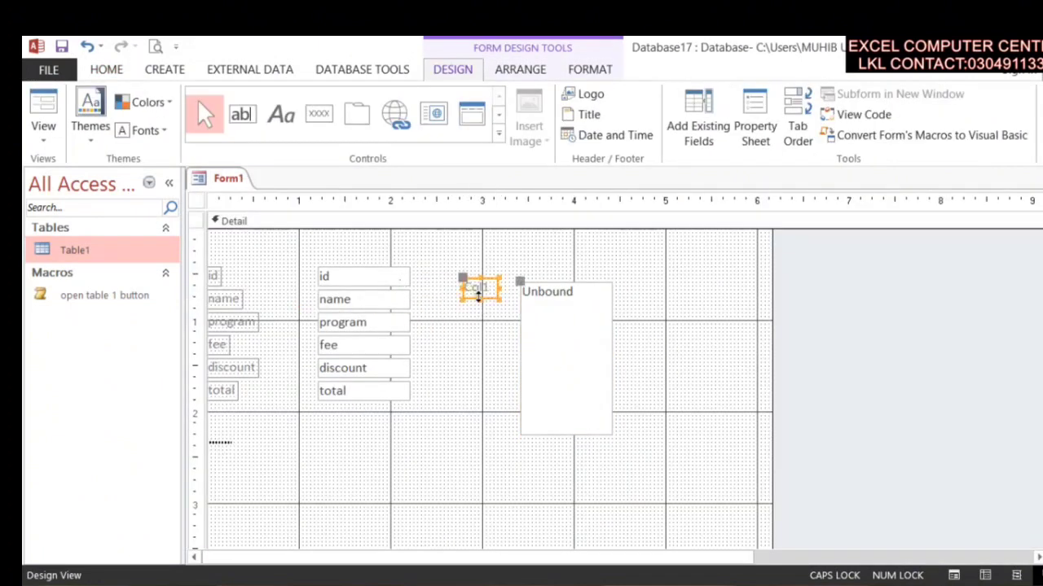
- Delete the list box together with its Col1 label from the form
{"action": "left_click", "coordinate": [498, 132]}
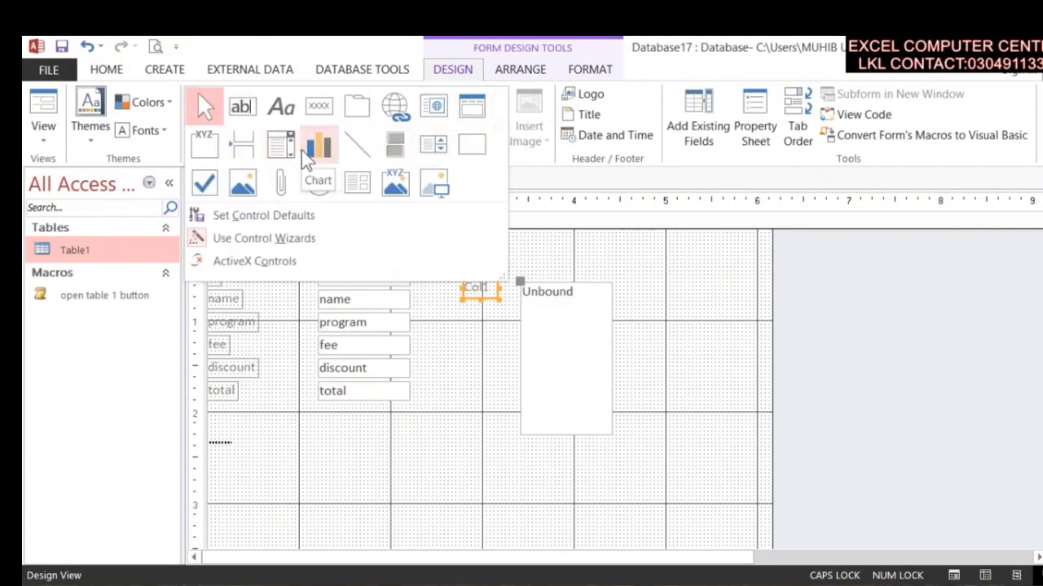
{"action": "left_click", "coordinate": [507, 475]}
{"action": "left_click_drag", "start_coordinate": [440, 252], "coordinate": [670, 483]}
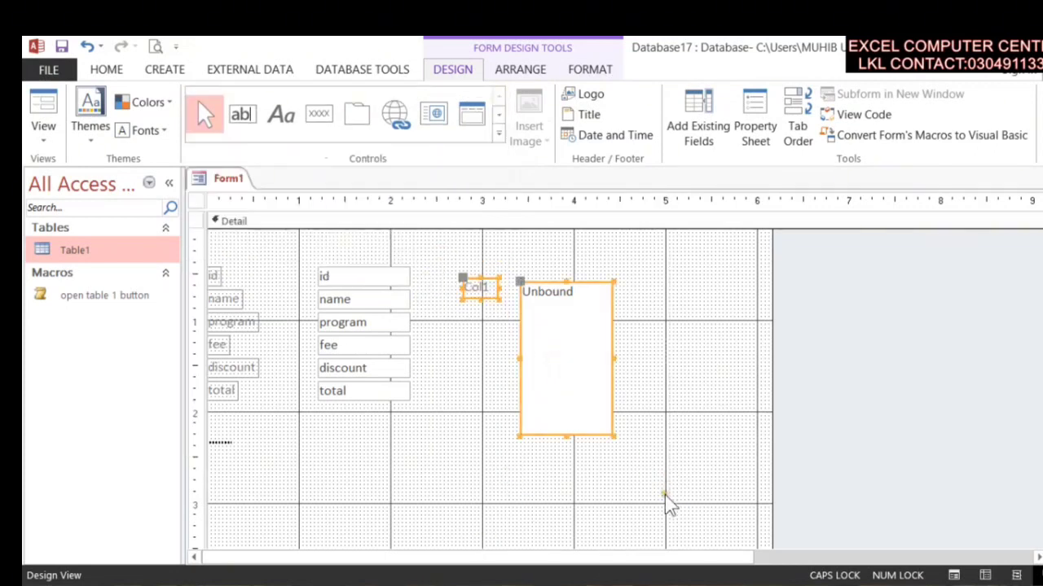
{"action": "key", "text": "Delete"}
- Draw a chart about 2.4 inches wide and 2.1 inches high beside the form fields, using Table1 as its source
{"action": "left_click", "coordinate": [497, 135]}
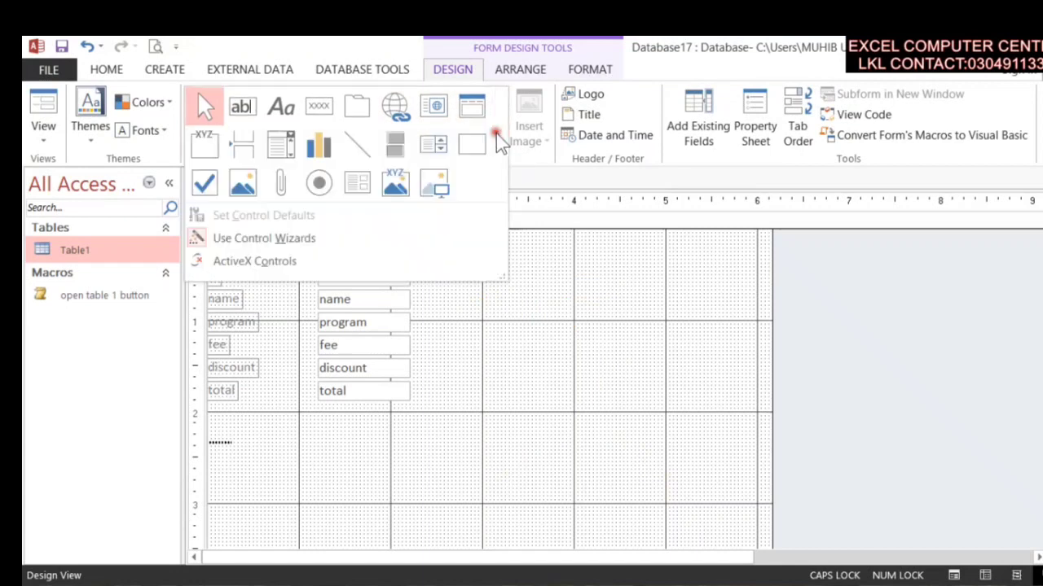
{"action": "left_click", "coordinate": [318, 145]}
{"action": "left_click_drag", "start_coordinate": [475, 259], "coordinate": [699, 453]}
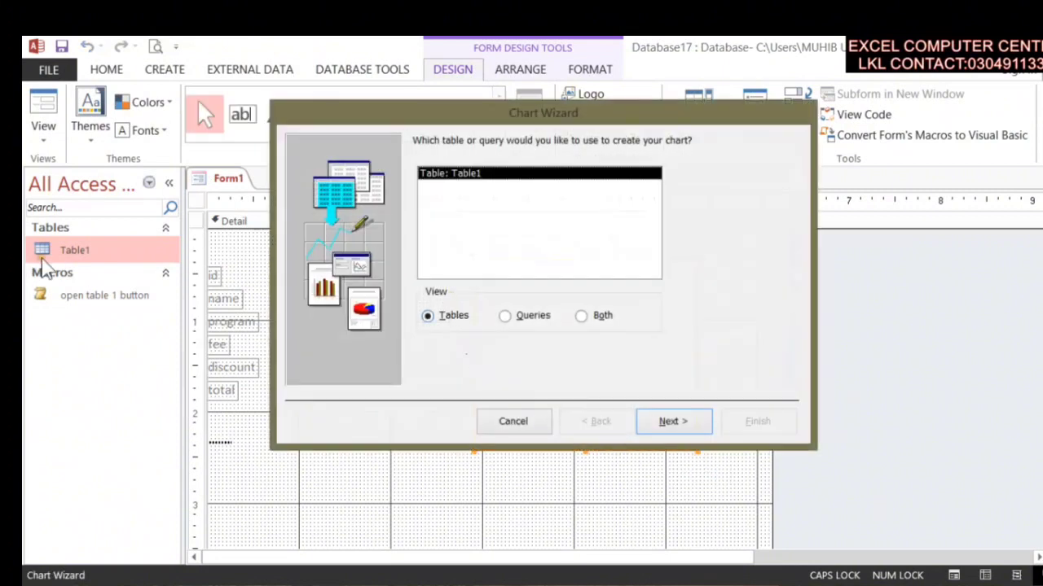
{"action": "left_click", "coordinate": [671, 421]}
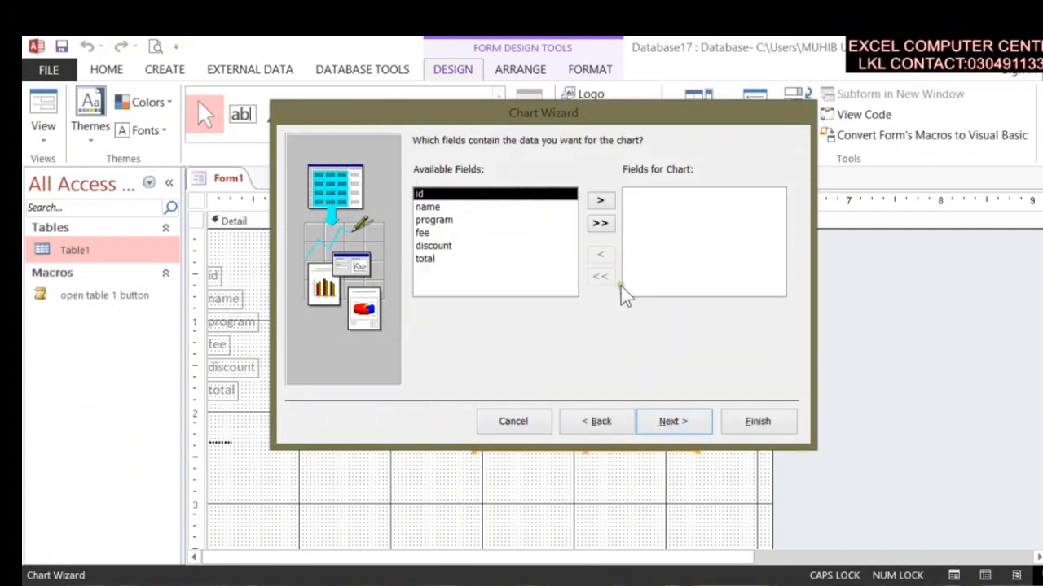
- Add the name, program and fee fields to the chart and continue to the chart types
{"action": "left_click", "coordinate": [446, 210]}
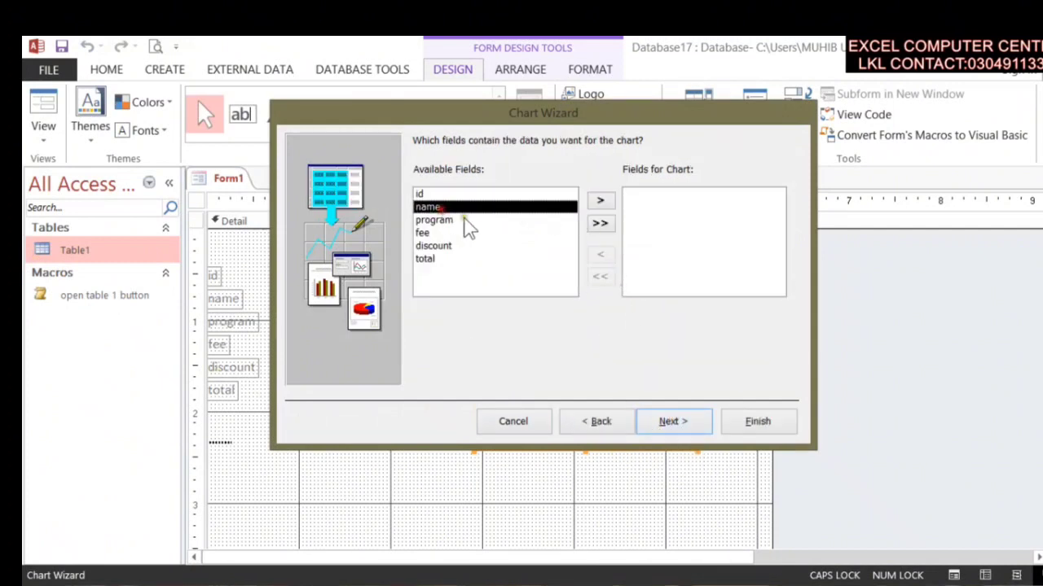
{"action": "left_click", "coordinate": [601, 202]}
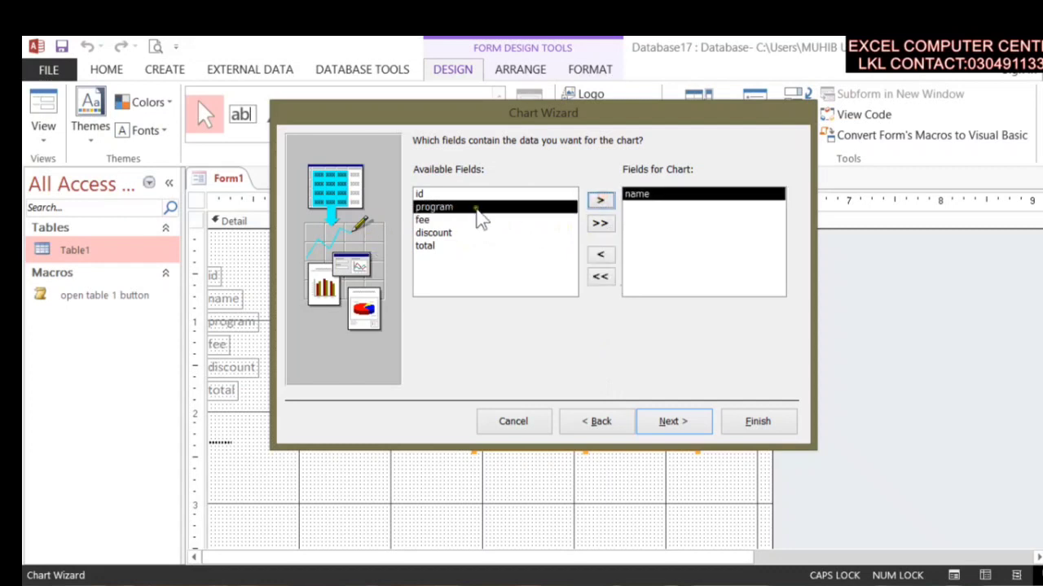
{"action": "left_click", "coordinate": [601, 201]}
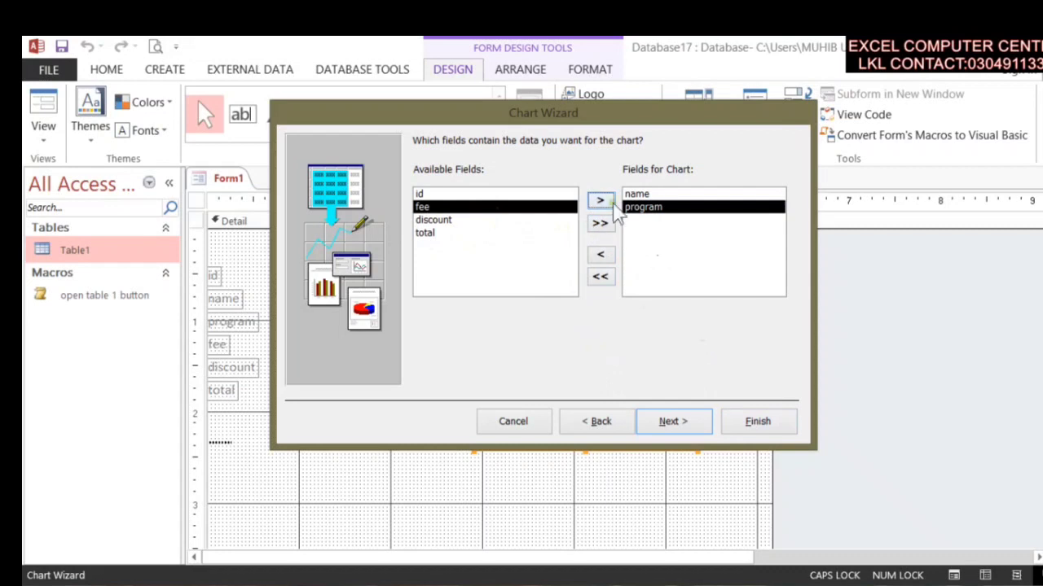
{"action": "left_click", "coordinate": [601, 200]}
{"action": "left_click", "coordinate": [657, 411]}
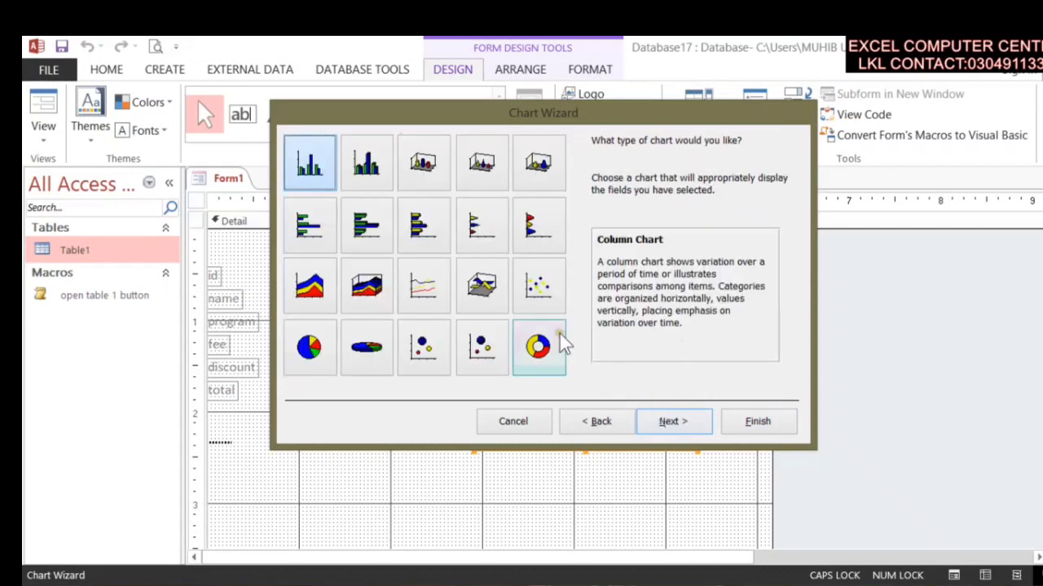
- Compare the pie, area, line and bubble chart types and choose the doughnut chart for the form
{"action": "left_click", "coordinate": [315, 368]}
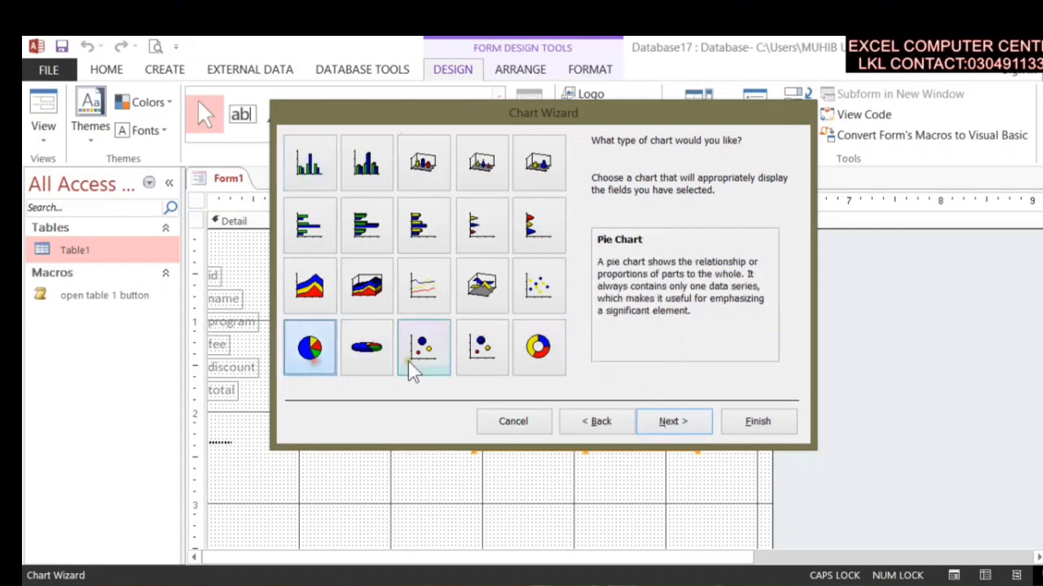
{"action": "left_click", "coordinate": [374, 354]}
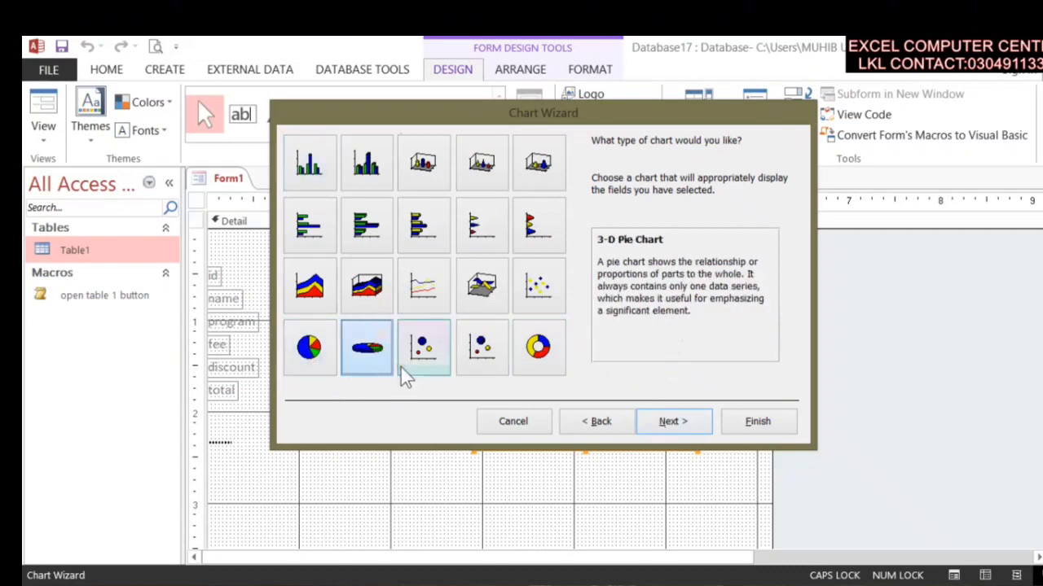
{"action": "left_click", "coordinate": [428, 354]}
{"action": "left_click", "coordinate": [384, 300]}
{"action": "left_click", "coordinate": [430, 299]}
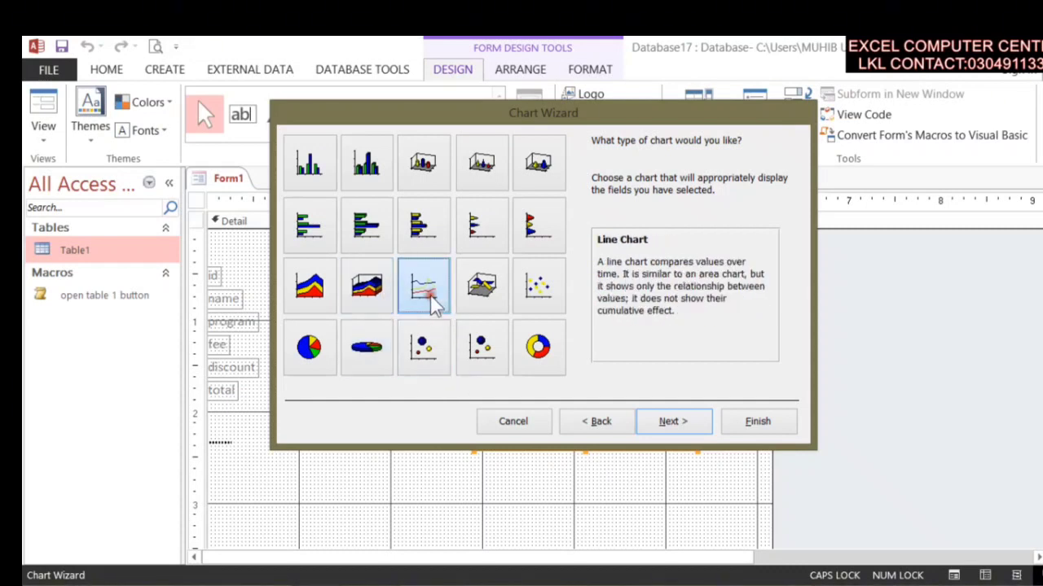
{"action": "left_click", "coordinate": [484, 346]}
{"action": "left_click", "coordinate": [482, 283]}
{"action": "left_click", "coordinate": [424, 349]}
{"action": "left_click", "coordinate": [481, 347]}
{"action": "left_click", "coordinate": [537, 347]}
{"action": "left_click", "coordinate": [664, 430]}
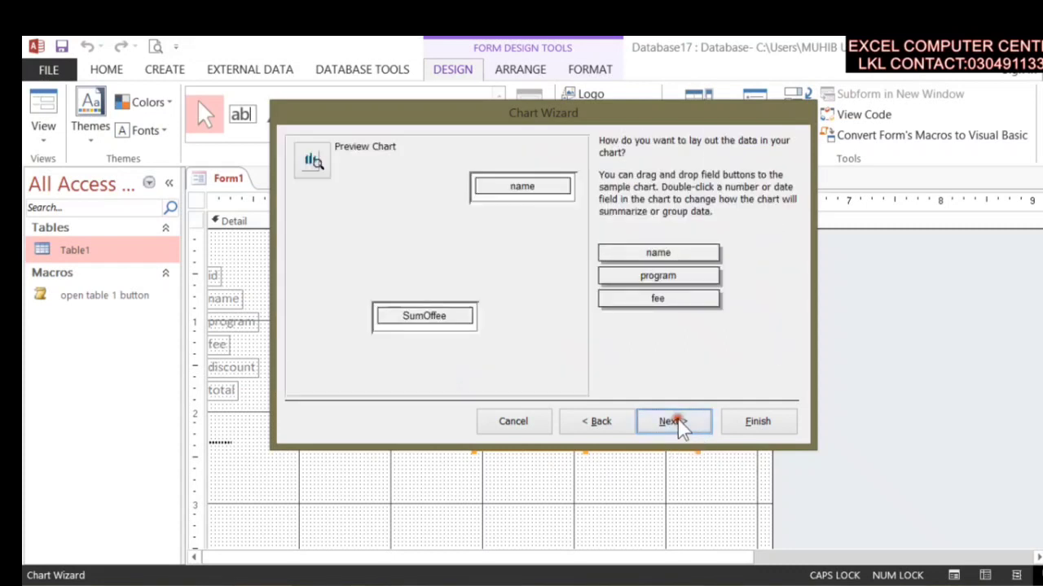
- Keep the default data layout and remaining options and finish the doughnut chart
{"action": "left_click", "coordinate": [679, 425]}
{"action": "left_click", "coordinate": [684, 432]}
{"action": "left_click", "coordinate": [724, 431]}
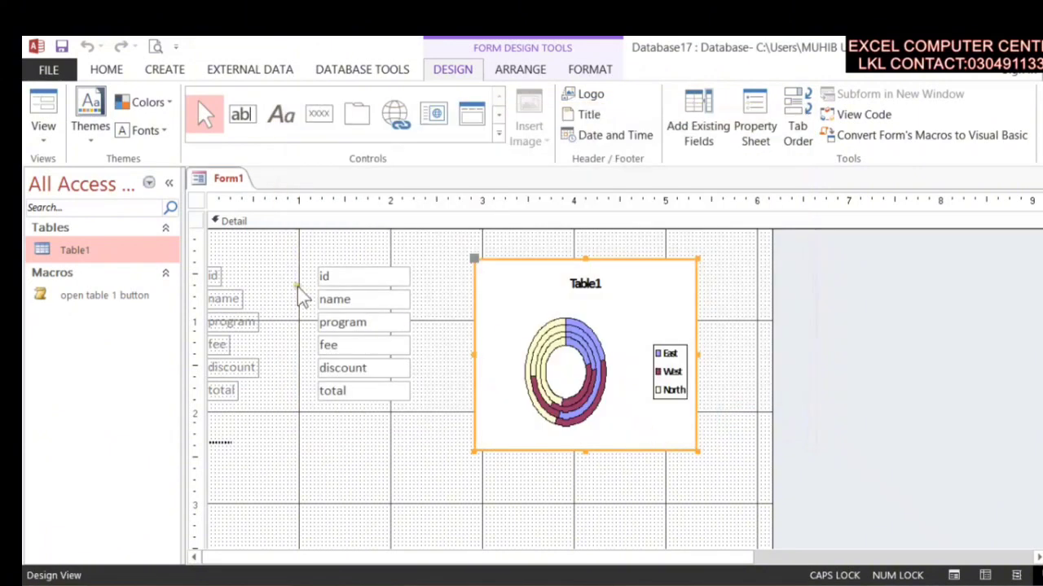
- Check the chart in Form View while moving through the fields of the first record and on to the second
{"action": "right_click", "coordinate": [220, 184]}
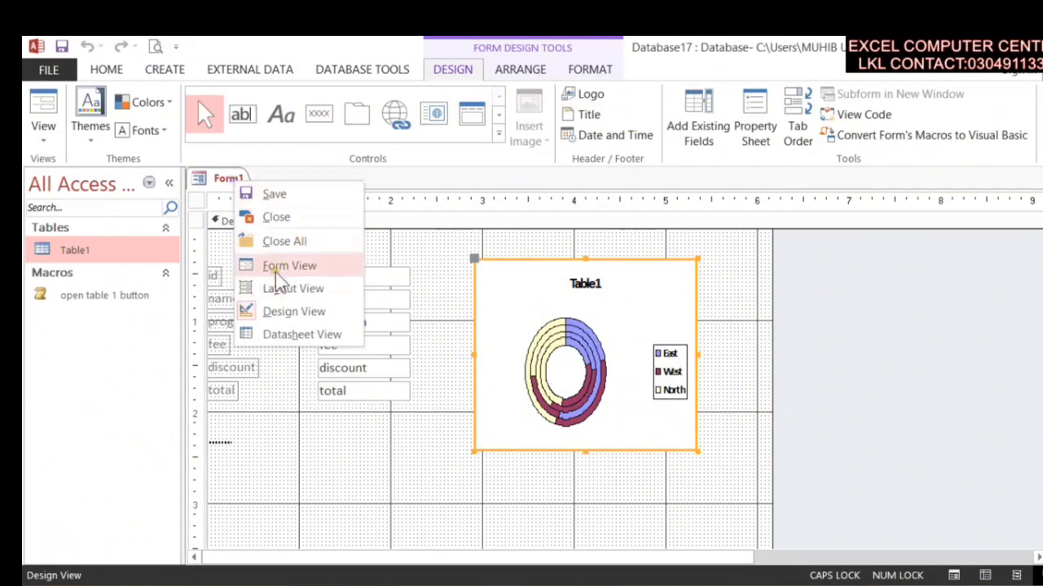
{"action": "left_click", "coordinate": [277, 269]}
{"action": "left_click", "coordinate": [353, 266]}
{"action": "left_click", "coordinate": [494, 306]}
{"action": "left_click", "coordinate": [342, 285]}
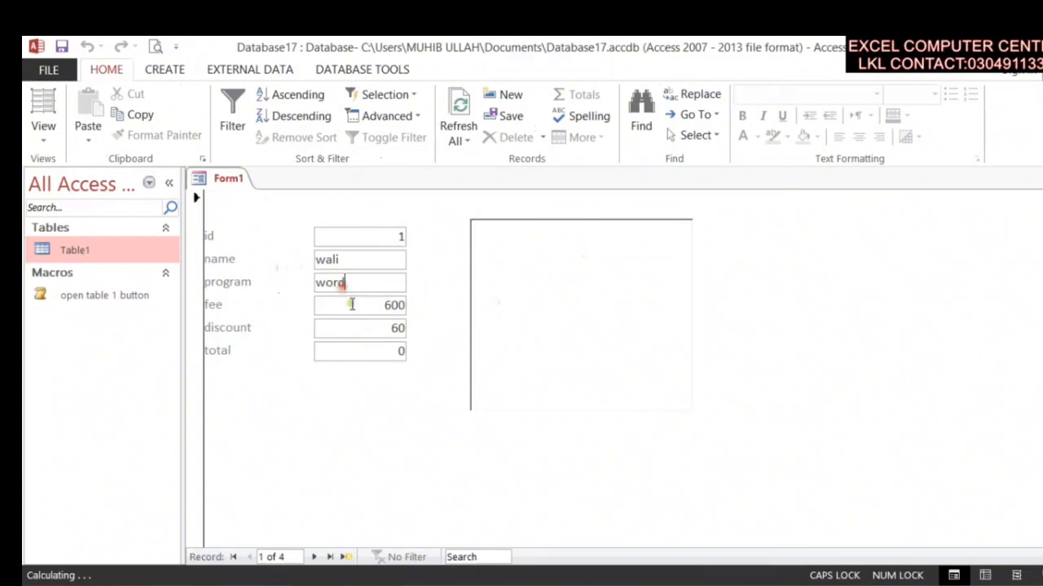
{"action": "key", "text": "Tab"}
{"action": "key", "text": "Tab"}
{"action": "key", "text": "Tab"}
{"action": "key", "text": "Tab"}
{"action": "key", "text": "Tab"}
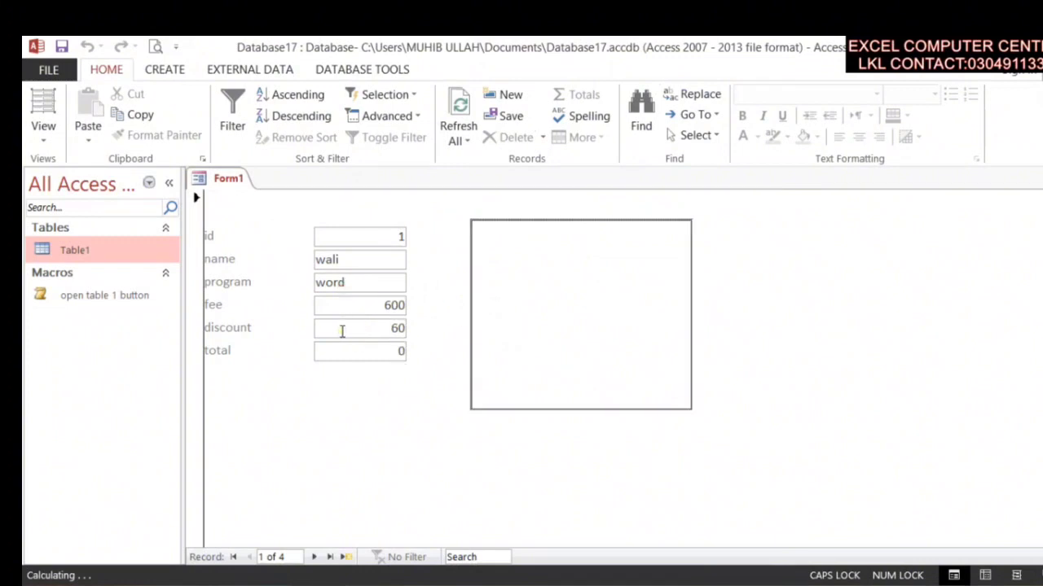
{"action": "key", "text": "Tab"}
{"action": "key", "text": "Tab"}
{"action": "key", "text": "Tab"}
{"action": "key", "text": "Tab"}
{"action": "key", "text": "Tab"}
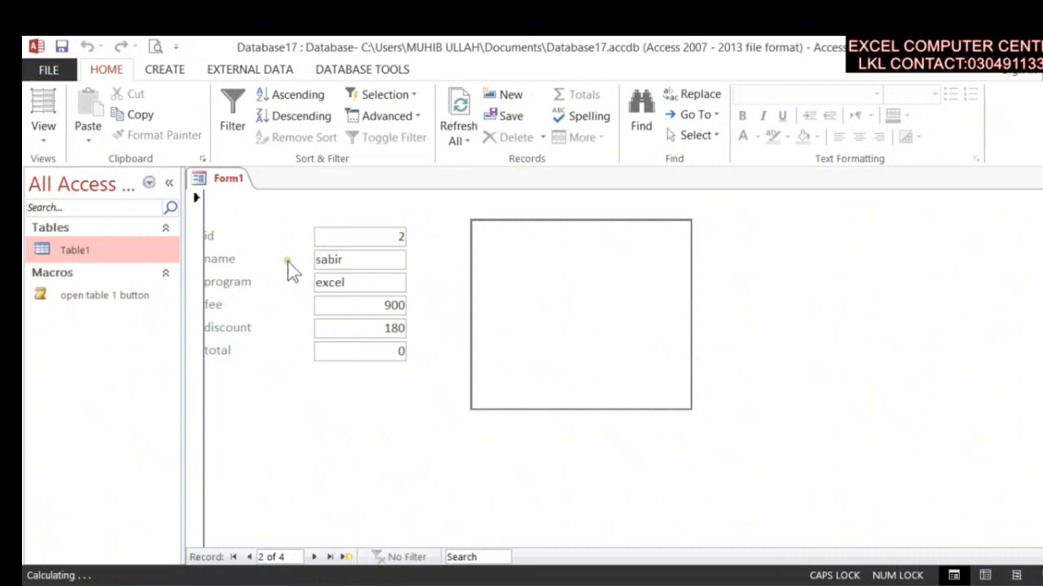
- Return the form to Design View and delete the doughnut chart
{"action": "right_click", "coordinate": [236, 183]}
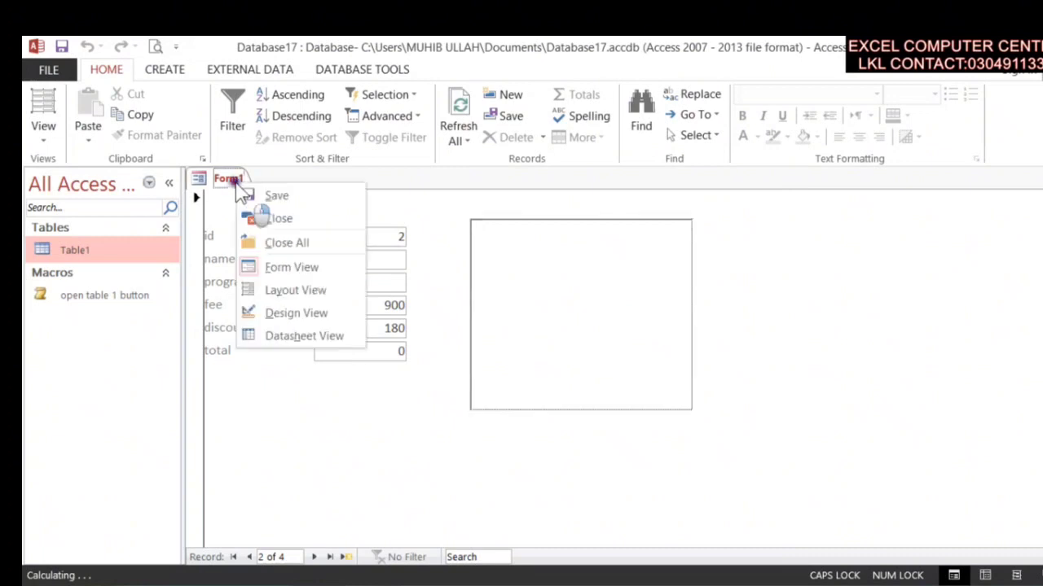
{"action": "left_click", "coordinate": [304, 313]}
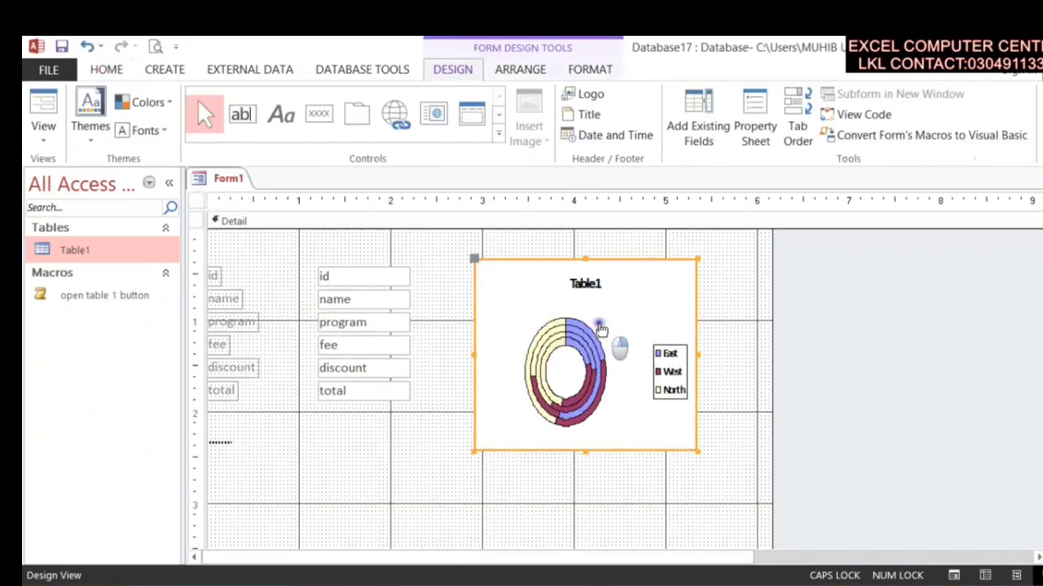
{"action": "right_click", "coordinate": [600, 329]}
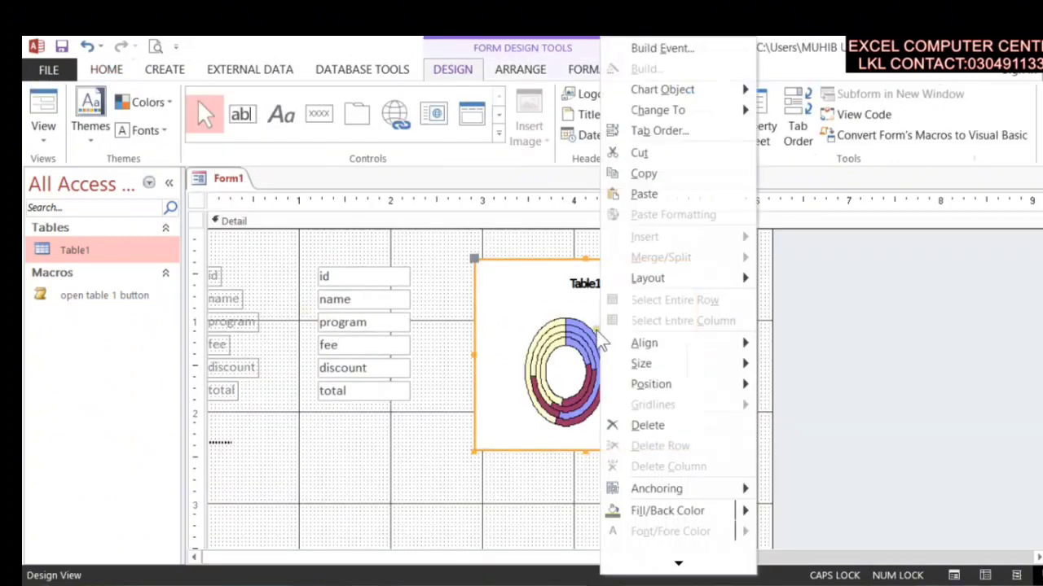
{"action": "left_click", "coordinate": [553, 303]}
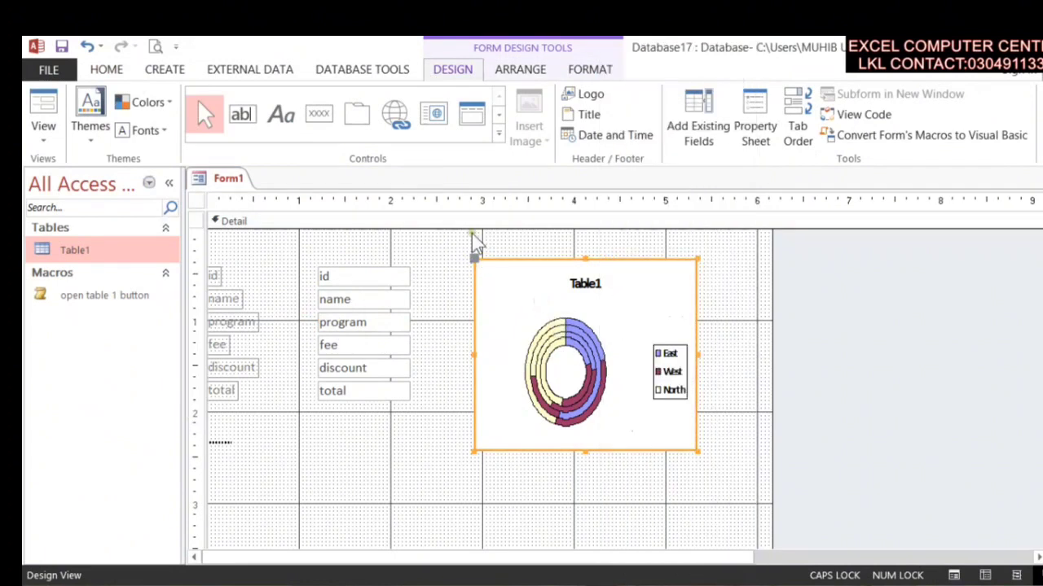
{"action": "left_click_drag", "start_coordinate": [448, 242], "coordinate": [722, 494]}
{"action": "key", "text": "Delete"}
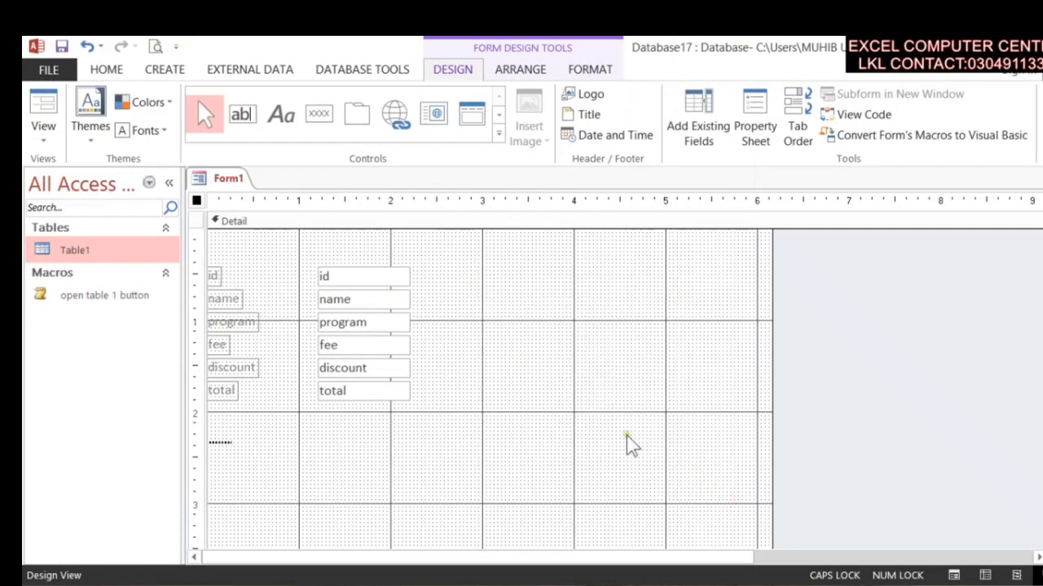
- Draw a replacement chart about 2.7 inches wide and 2.2 inches high beside the form fields, based on Table1
{"action": "left_click", "coordinate": [499, 327]}
{"action": "left_click", "coordinate": [499, 132]}
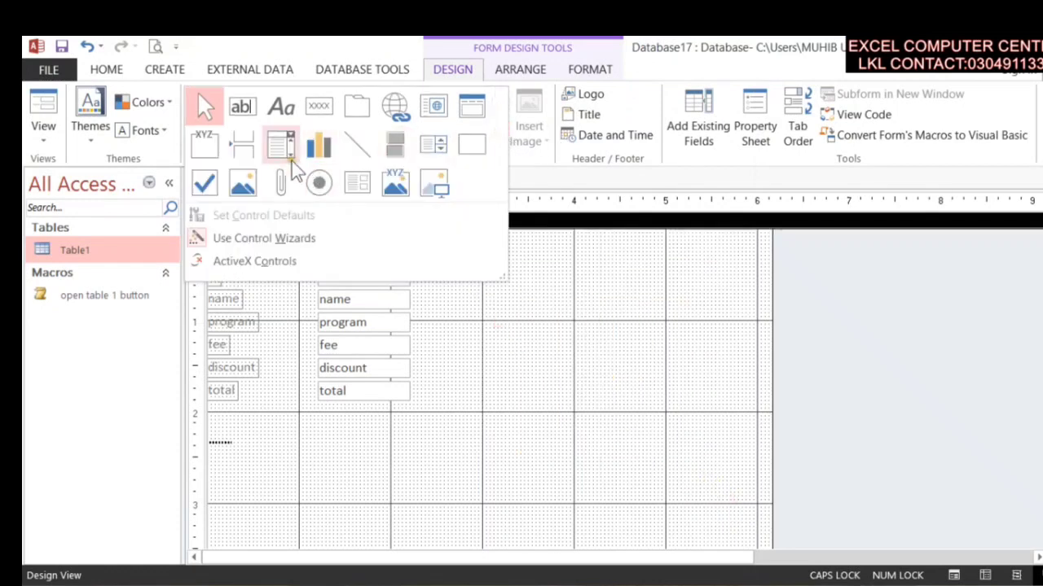
{"action": "left_click", "coordinate": [318, 148]}
{"action": "left_click_drag", "start_coordinate": [475, 259], "coordinate": [720, 458]}
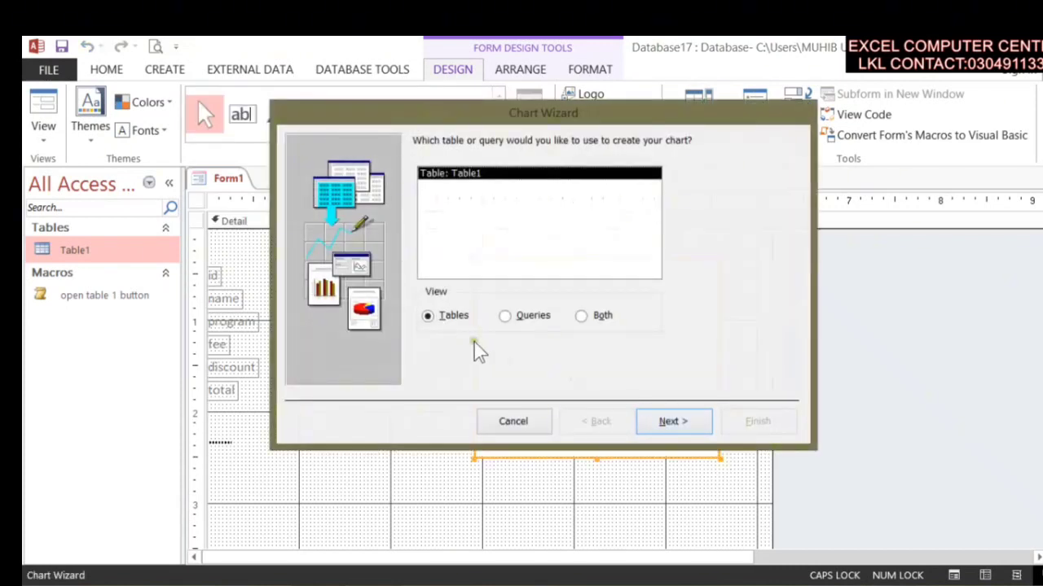
{"action": "left_click", "coordinate": [672, 421]}
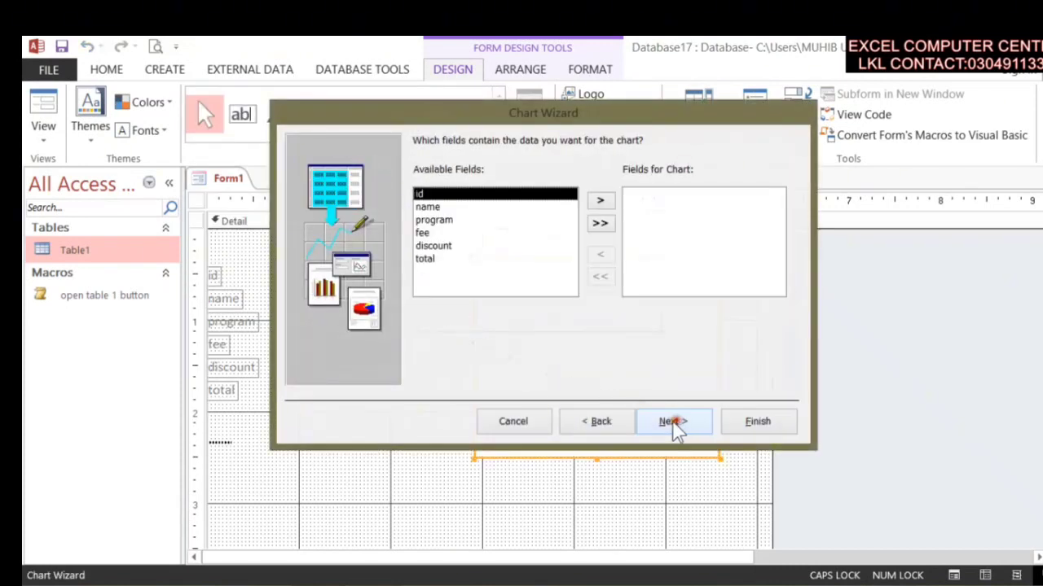
- Add the name, program and fee fields of Table1 to the chart
{"action": "left_click", "coordinate": [431, 208]}
{"action": "left_click", "coordinate": [600, 200]}
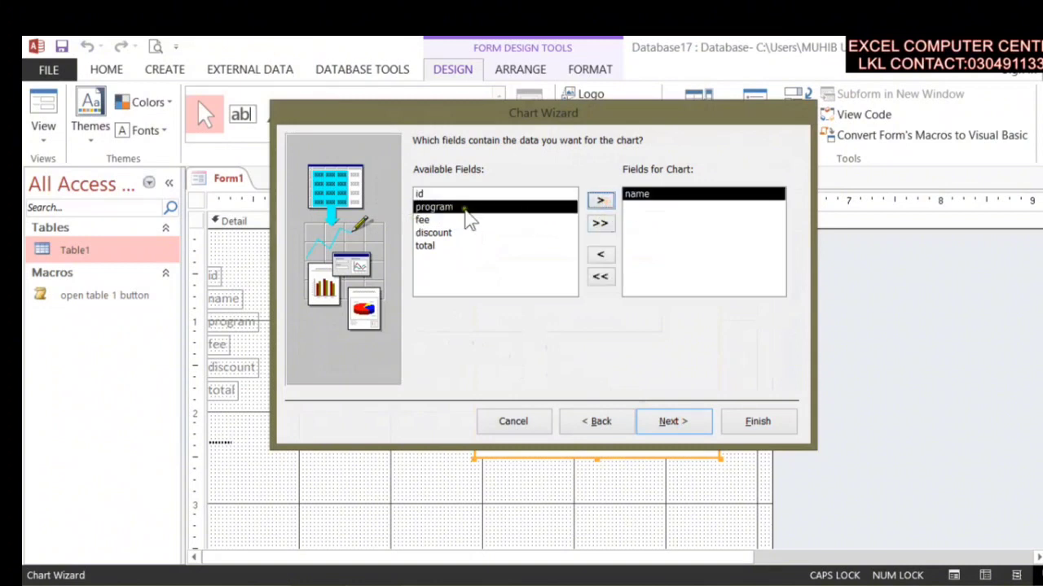
{"action": "left_click", "coordinate": [601, 201]}
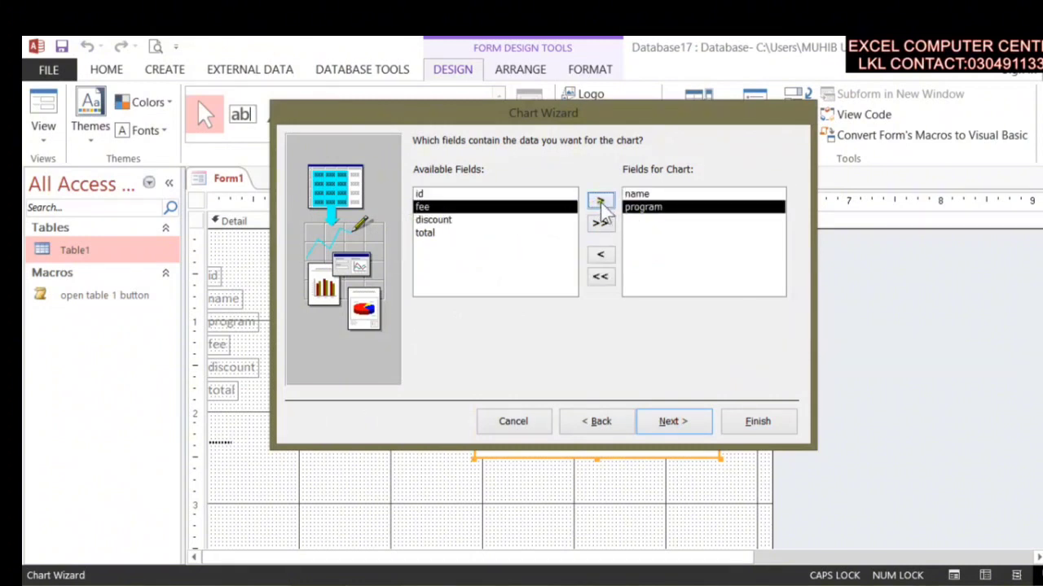
{"action": "left_click", "coordinate": [600, 201]}
{"action": "left_click", "coordinate": [684, 421]}
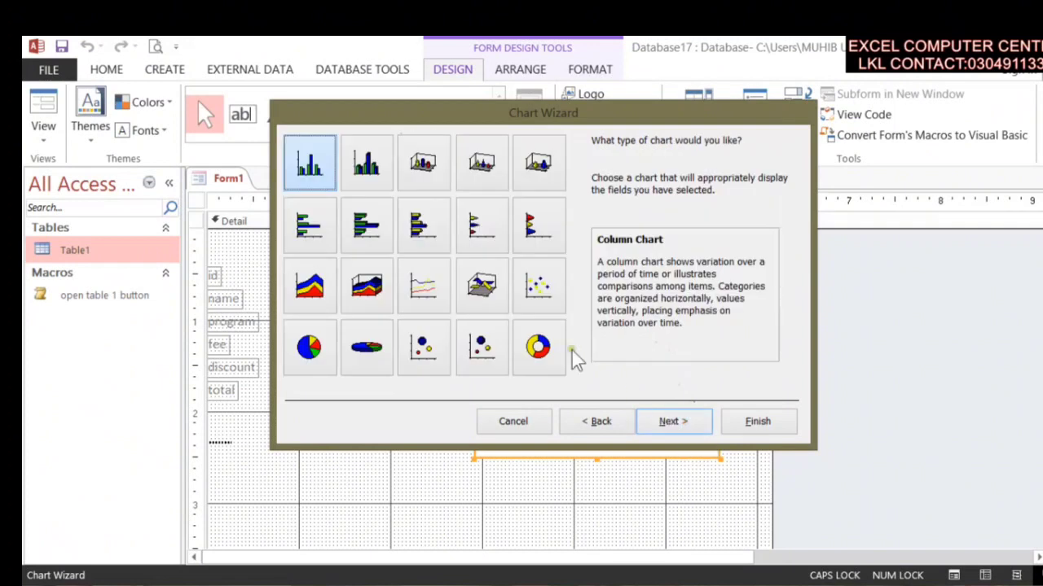
- Choose 3-D Bar Chart as the chart type
{"action": "left_click", "coordinate": [373, 291]}
{"action": "left_click", "coordinate": [317, 292]}
{"action": "left_click", "coordinate": [422, 229]}
{"action": "left_click", "coordinate": [373, 228]}
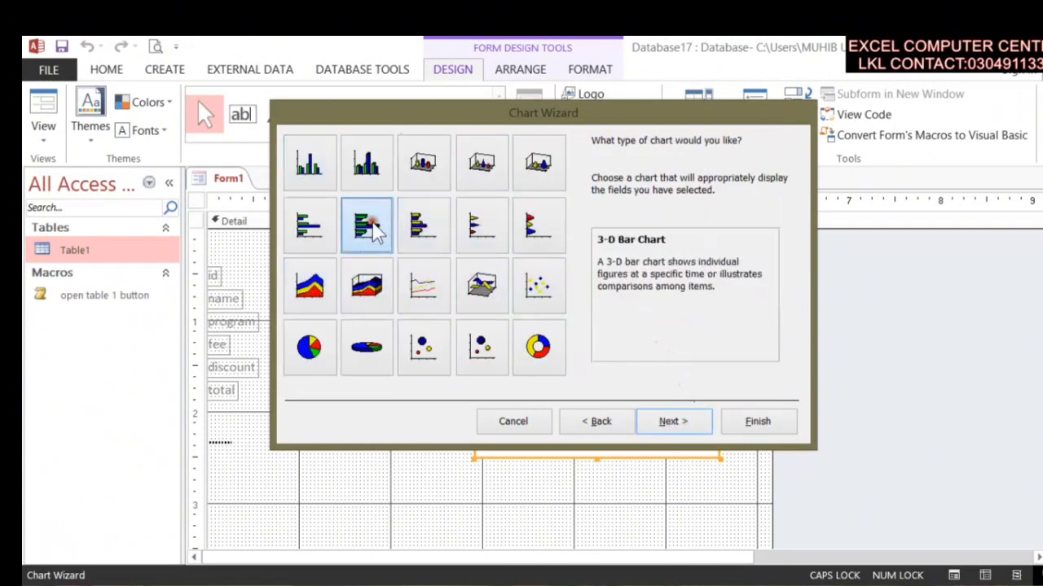
{"action": "left_click", "coordinate": [656, 422]}
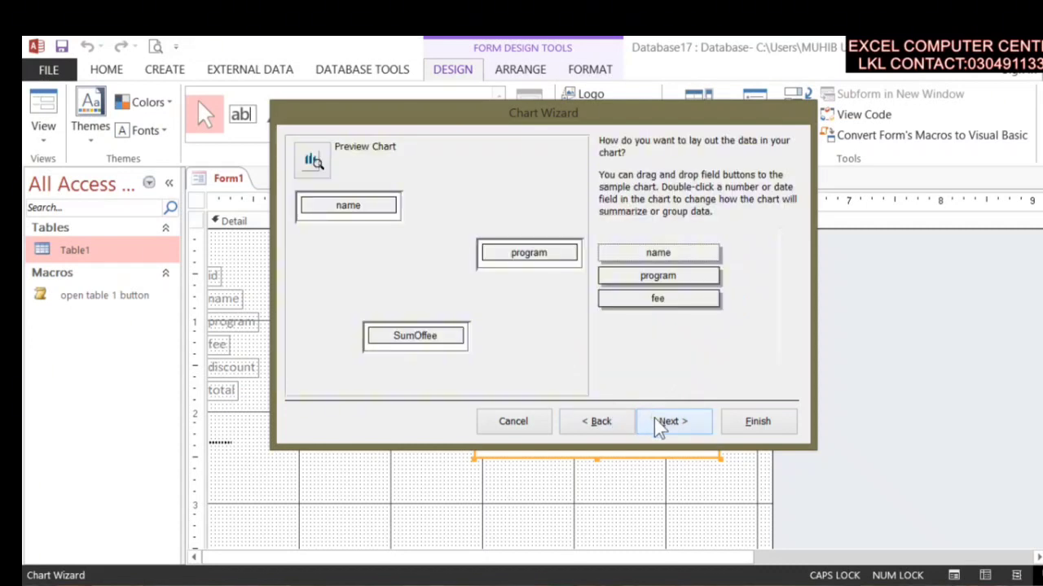
- Keep the default data layout, the id link fields, the title Table1 and the legend, and finish the chart
{"action": "left_click", "coordinate": [657, 422]}
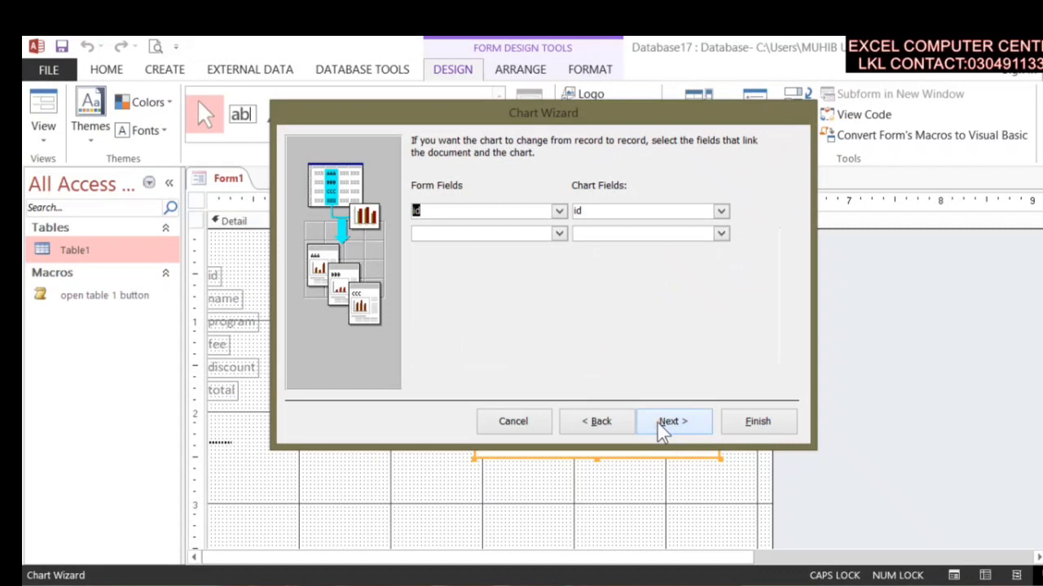
{"action": "left_click", "coordinate": [658, 422]}
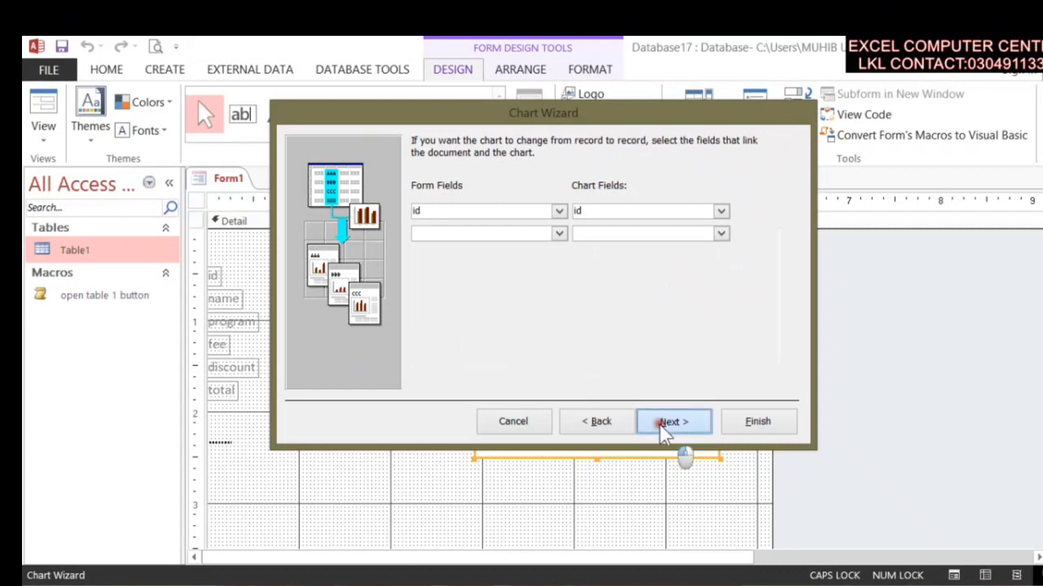
{"action": "left_click", "coordinate": [754, 422]}
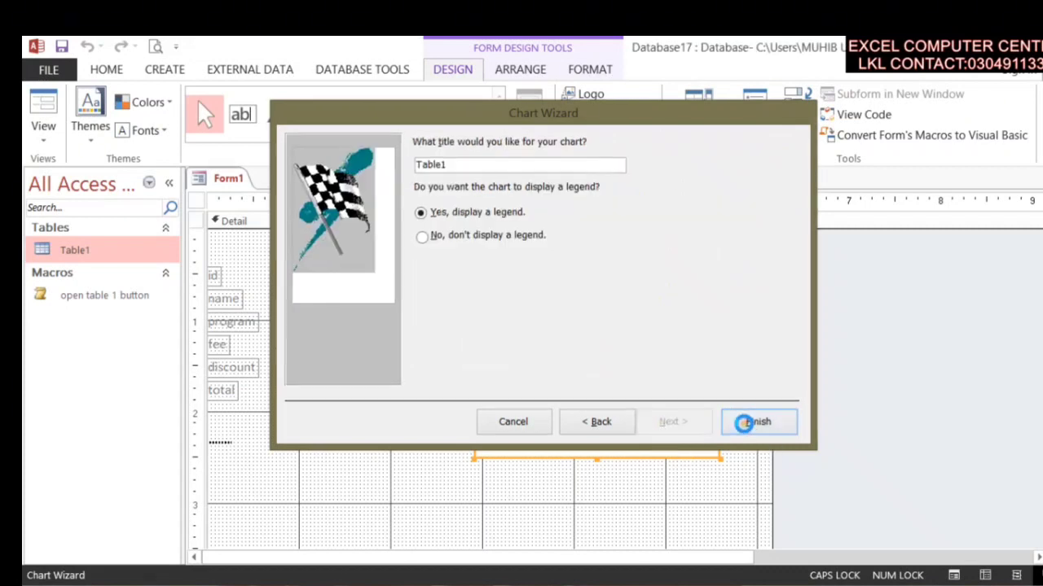
- Show the form in Form View and open its chart object in Microsoft Graph to inspect the plot
{"action": "right_click", "coordinate": [236, 177]}
{"action": "left_click", "coordinate": [273, 261]}
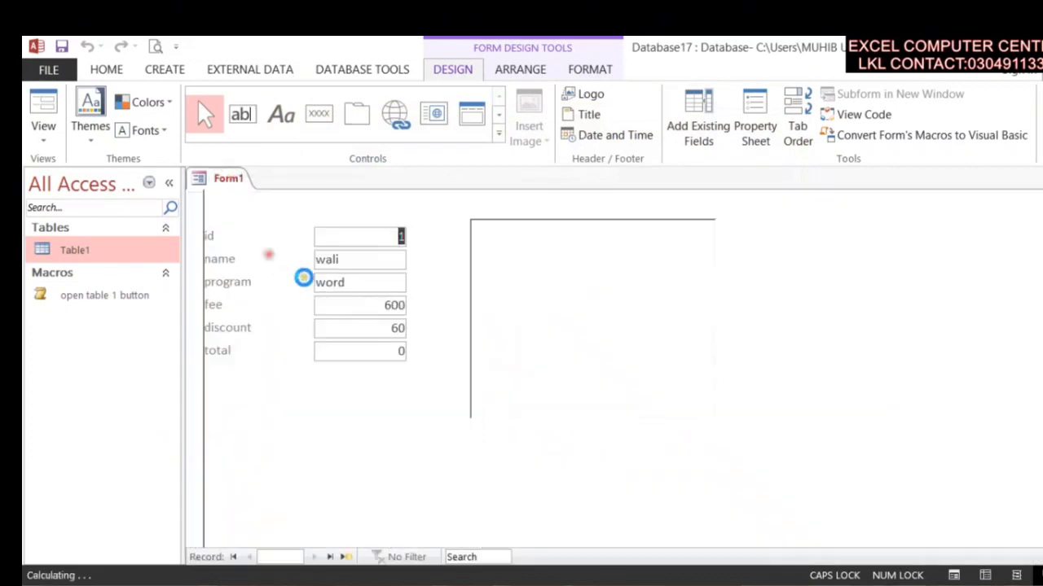
{"action": "right_click", "coordinate": [568, 381]}
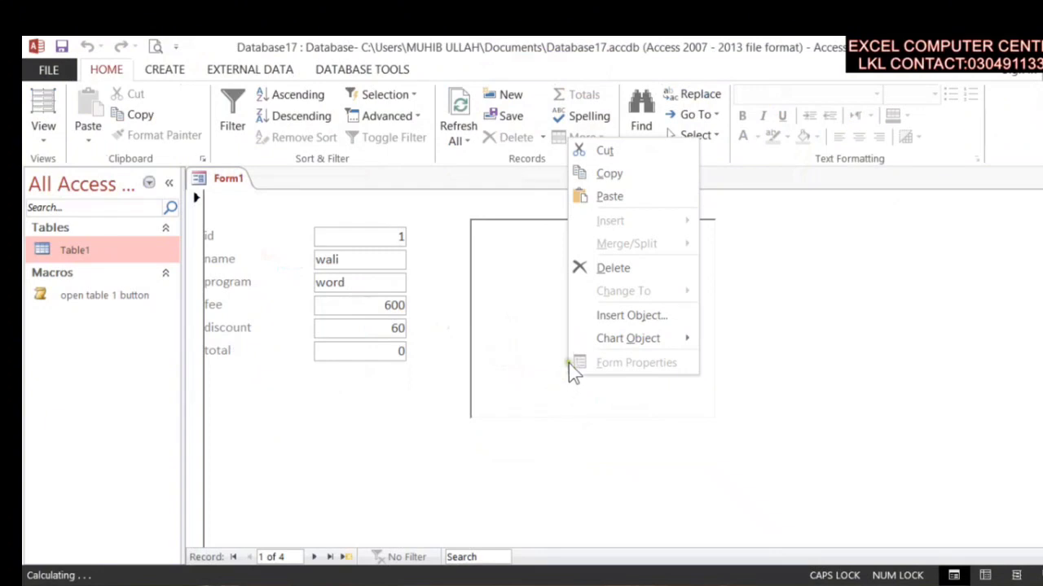
{"action": "left_click", "coordinate": [671, 336]}
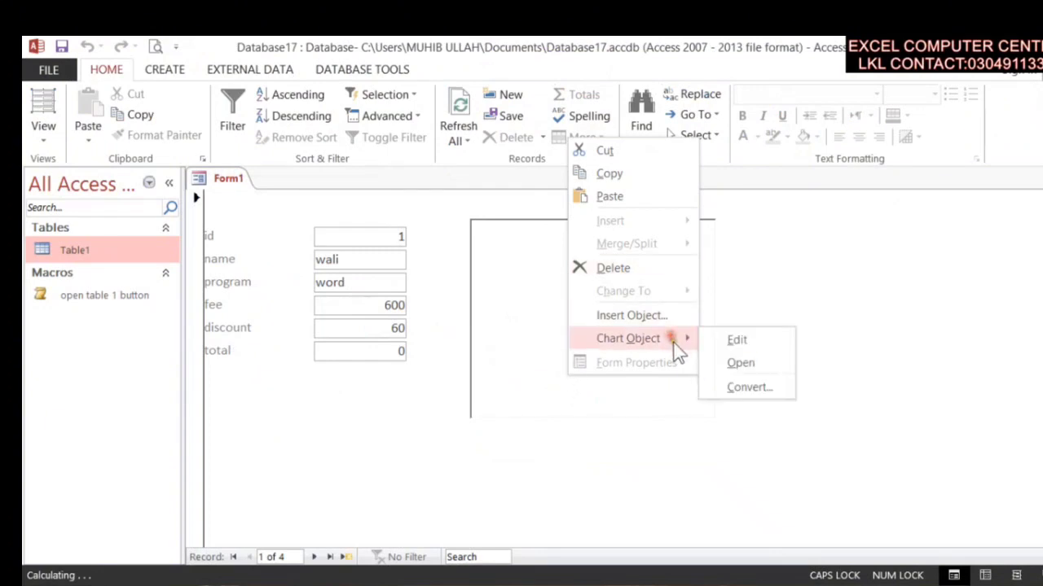
{"action": "left_click", "coordinate": [744, 364]}
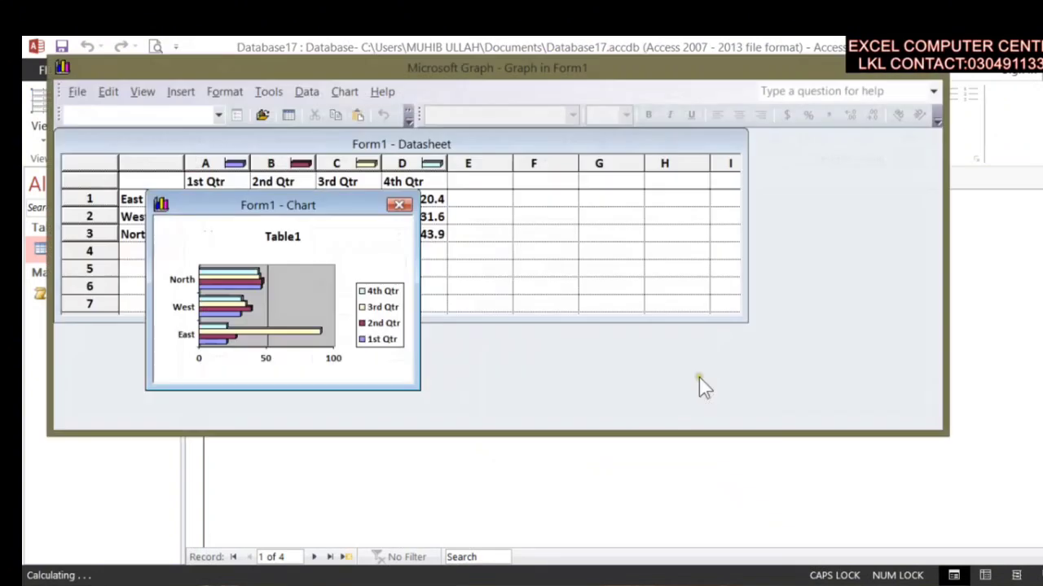
{"action": "left_click", "coordinate": [301, 263]}
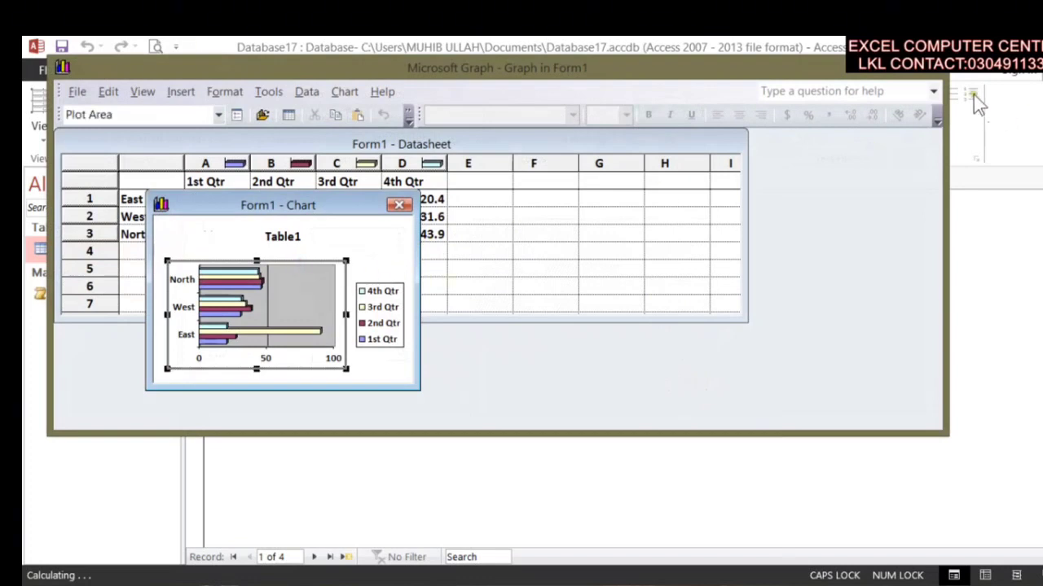
- Bring the form window back at full size and reopen its chart object in Microsoft Graph
{"action": "double_click", "coordinate": [912, 48]}
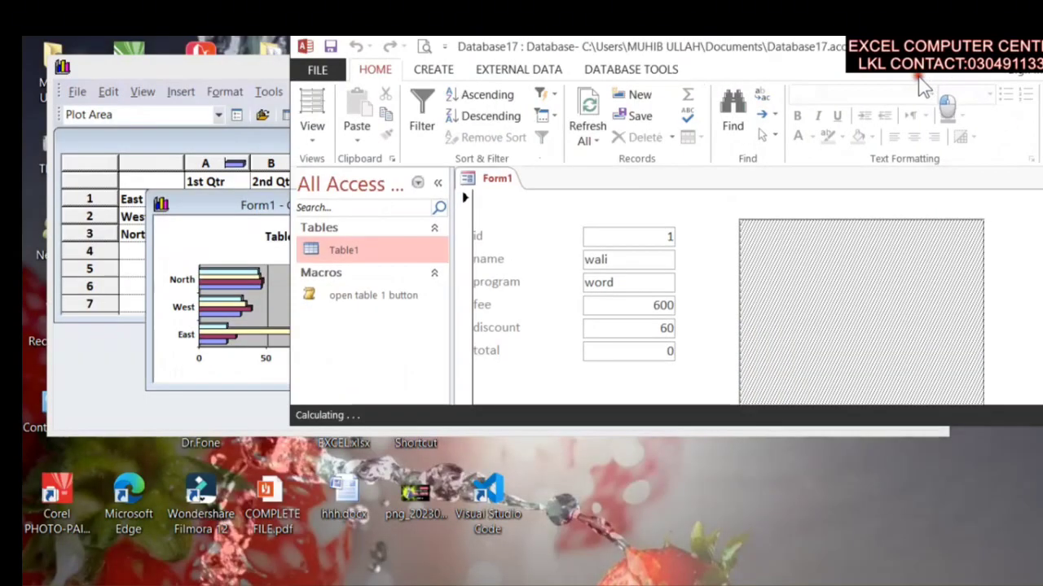
{"action": "double_click", "coordinate": [1027, 75]}
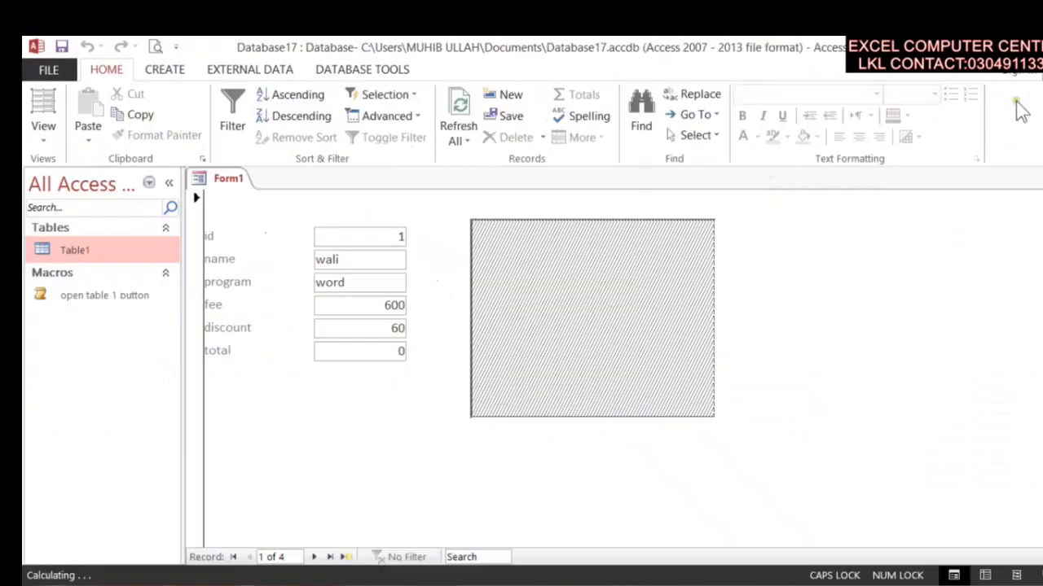
{"action": "right_click", "coordinate": [649, 299]}
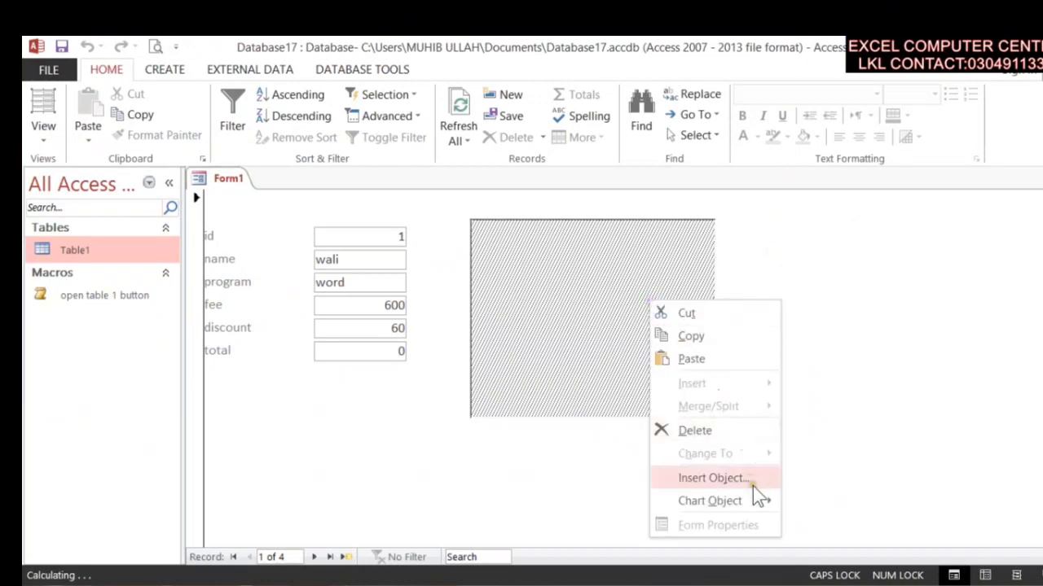
{"action": "mouse_move", "coordinate": [752, 497]}
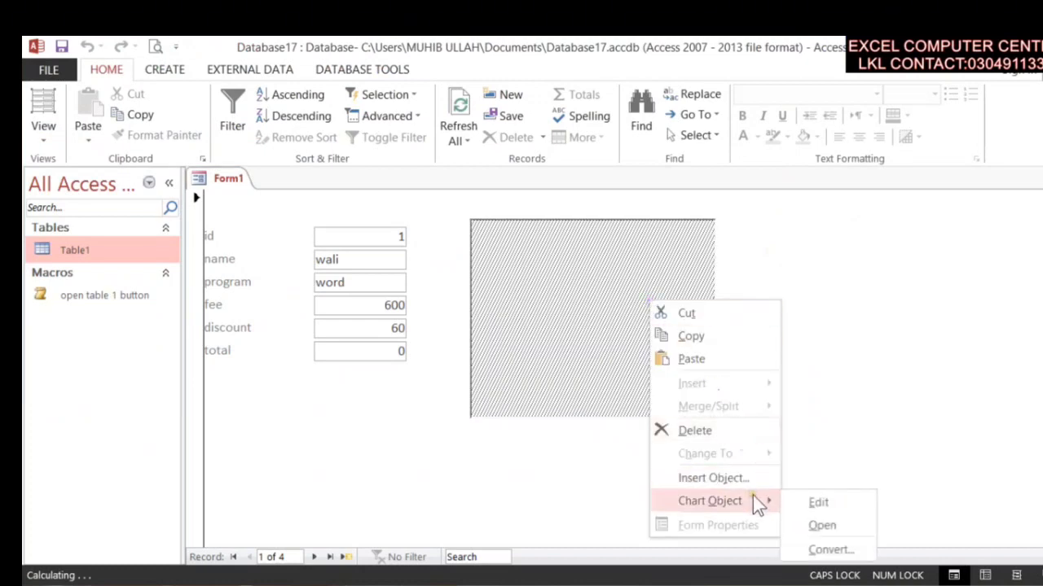
{"action": "left_click", "coordinate": [823, 525]}
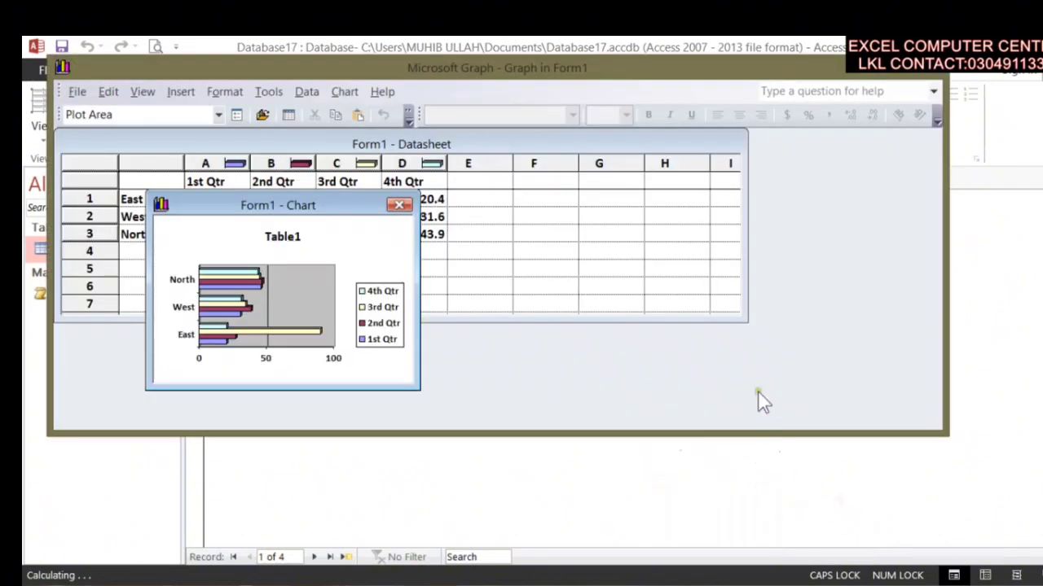
- Go back to the form and try to convert its chart object to the Microsoft Graph Chart type
{"action": "left_click", "coordinate": [611, 355]}
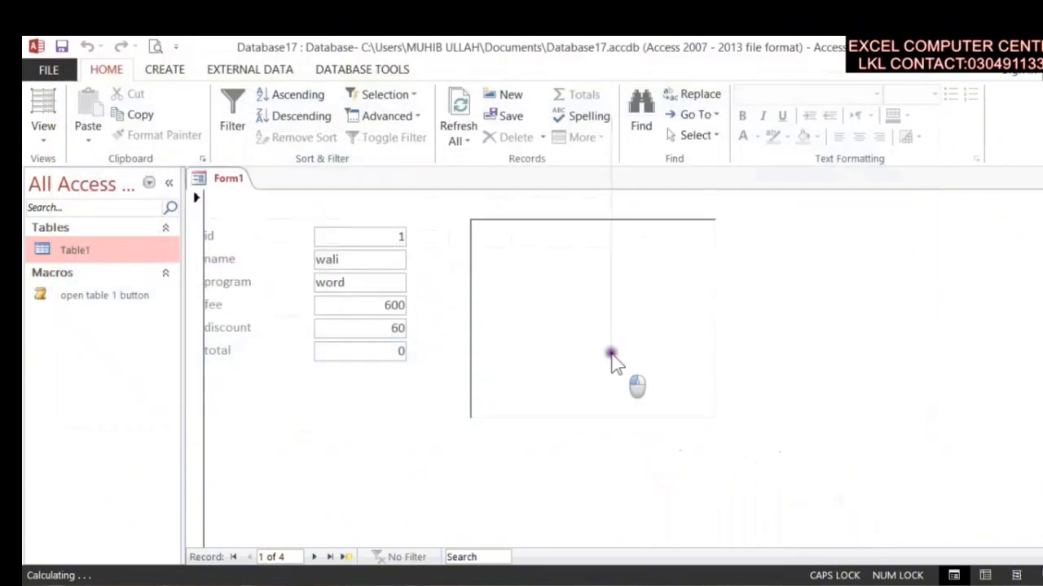
{"action": "right_click", "coordinate": [611, 355]}
{"action": "mouse_move", "coordinate": [686, 322]}
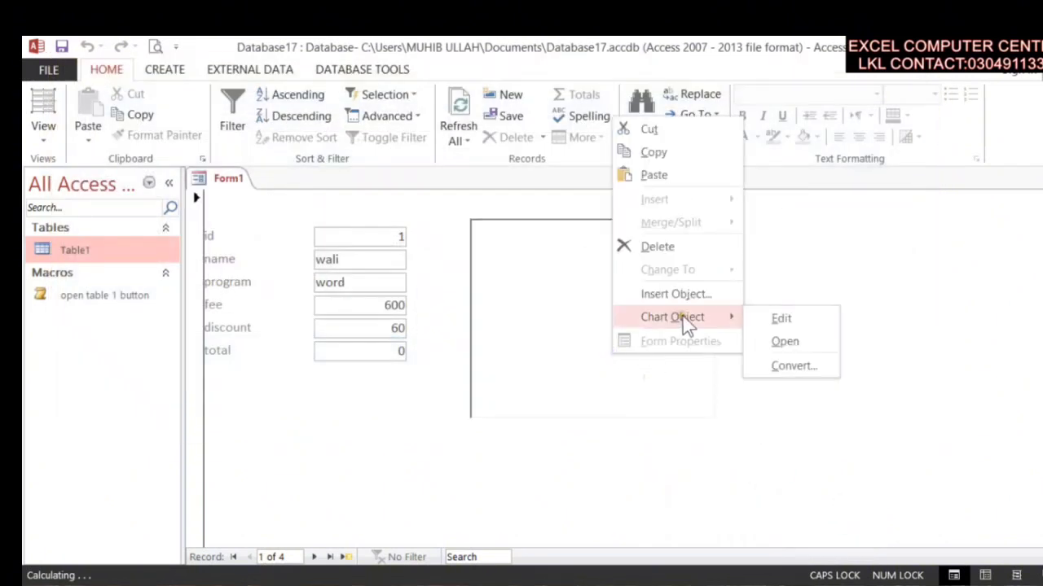
{"action": "left_click", "coordinate": [829, 365]}
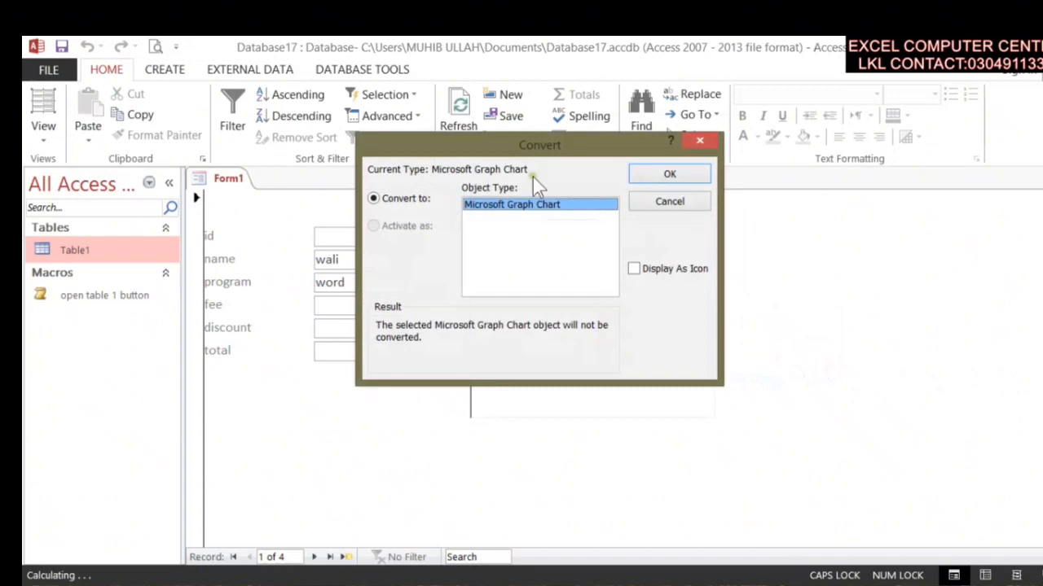
{"action": "left_click", "coordinate": [670, 179]}
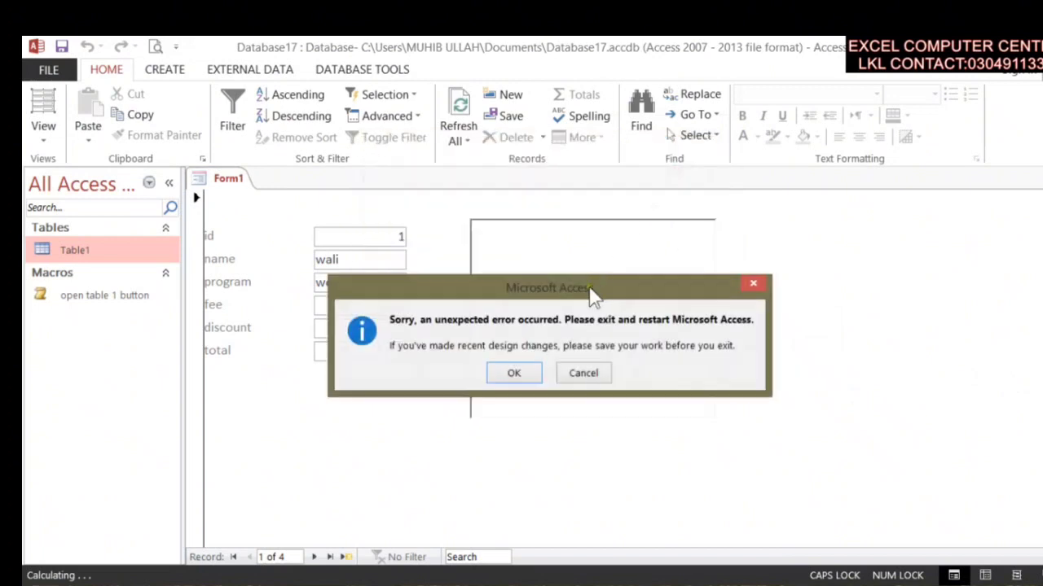
{"action": "left_click", "coordinate": [534, 377]}
{"action": "right_click", "coordinate": [535, 323]}
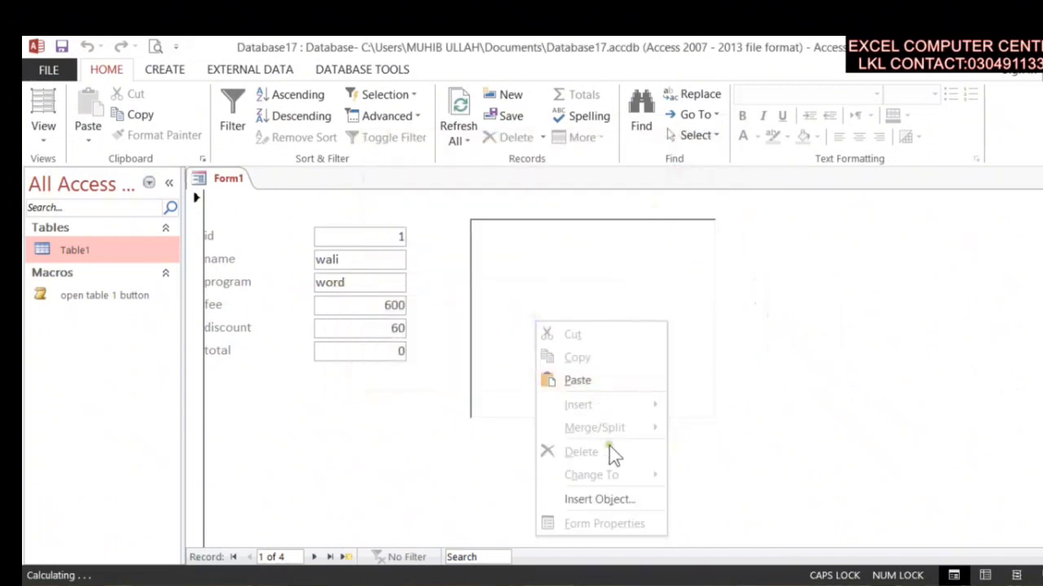
{"action": "left_click", "coordinate": [616, 498]}
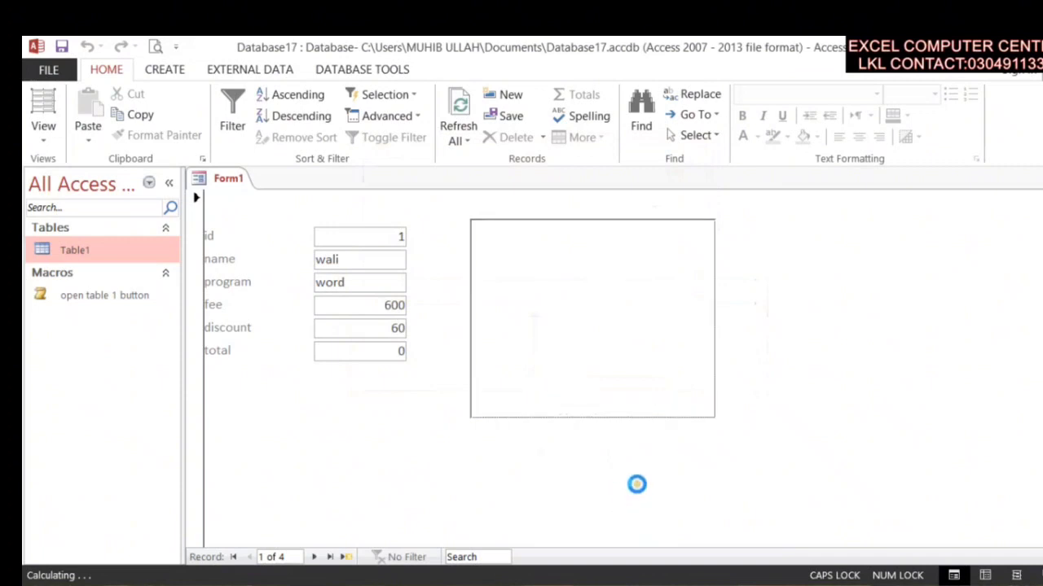
{"action": "left_click", "coordinate": [730, 197]}
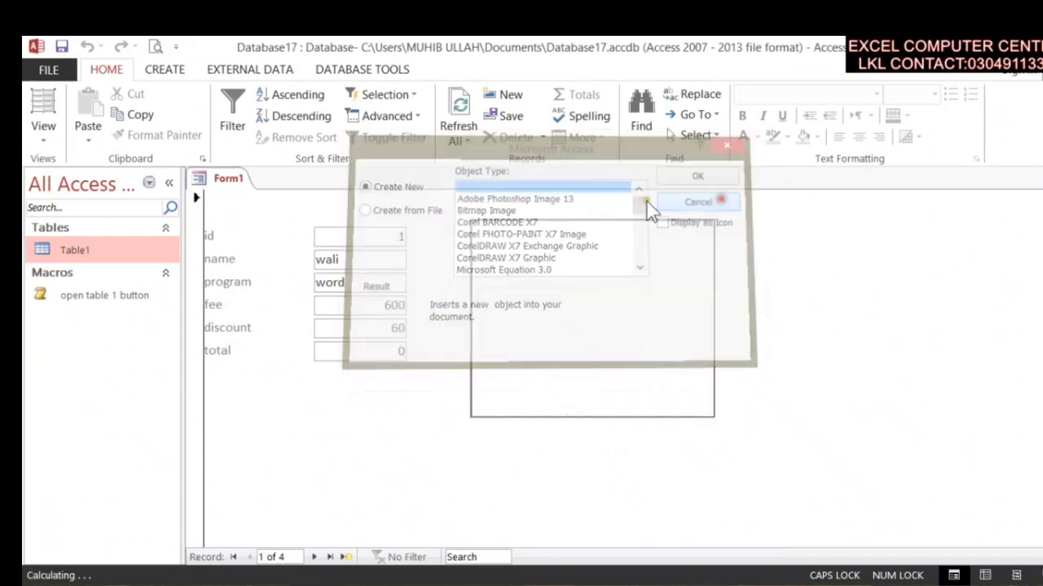
- Return the form to Design View and delete the 3-D bar chart
{"action": "right_click", "coordinate": [237, 185]}
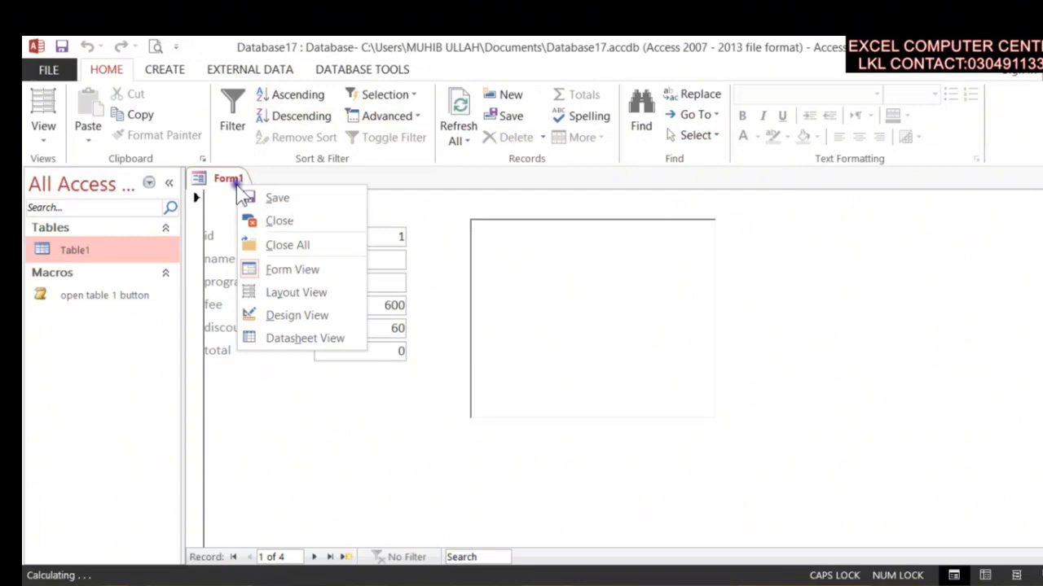
{"action": "left_click", "coordinate": [330, 316]}
{"action": "left_click", "coordinate": [377, 324]}
{"action": "left_click", "coordinate": [387, 367]}
{"action": "left_click", "coordinate": [556, 364]}
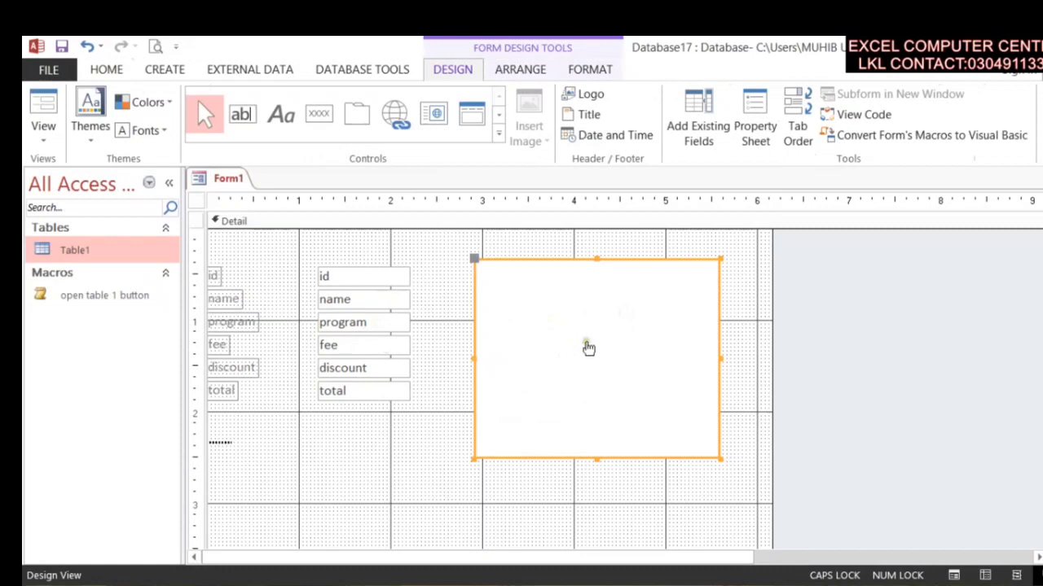
{"action": "left_click", "coordinate": [495, 276]}
{"action": "left_click_drag", "start_coordinate": [437, 239], "coordinate": [764, 486]}
{"action": "key", "text": "Delete"}
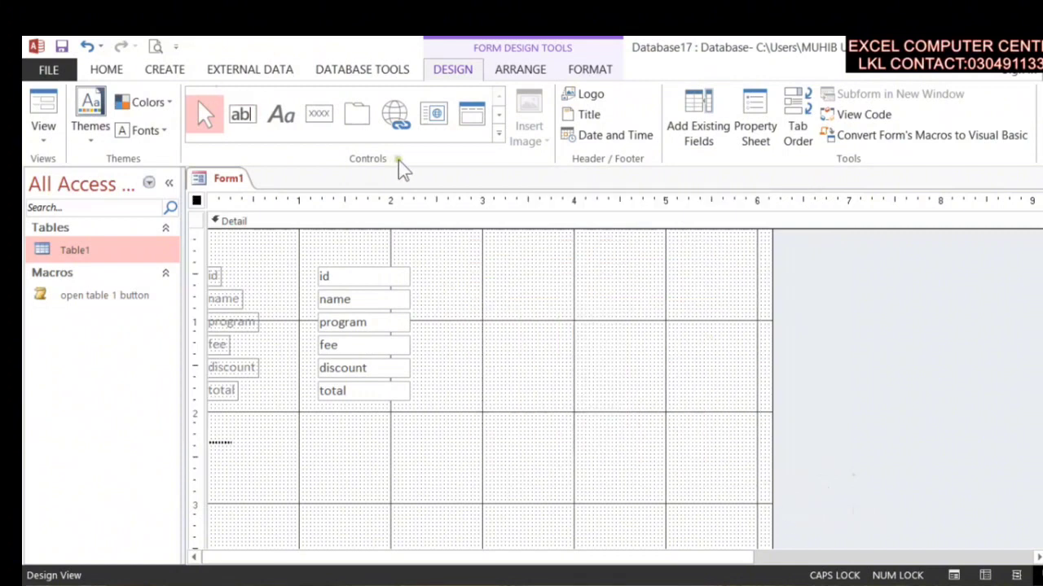
- Draw a new chart about 3 inches wide and 2.1 inches high beside the form fields, based on Table1
{"action": "left_click", "coordinate": [498, 135]}
{"action": "left_click", "coordinate": [309, 154]}
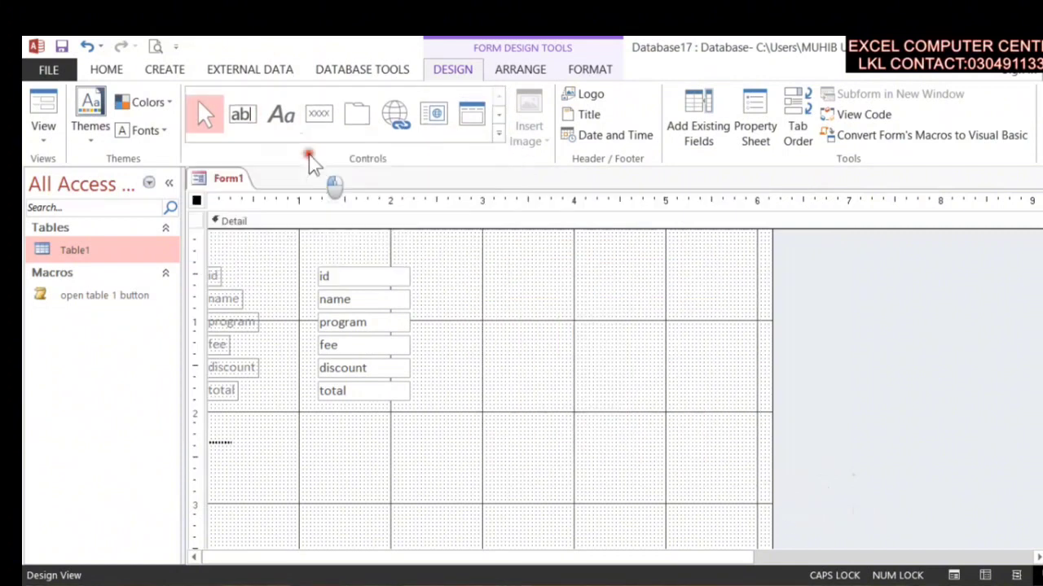
{"action": "left_click_drag", "start_coordinate": [454, 270], "coordinate": [732, 466]}
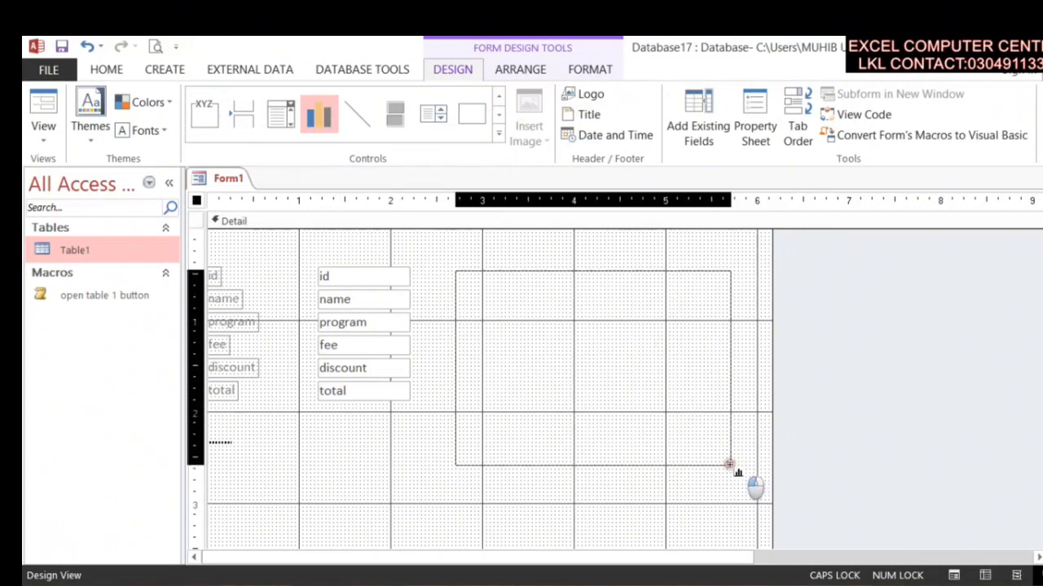
{"action": "left_click", "coordinate": [666, 421]}
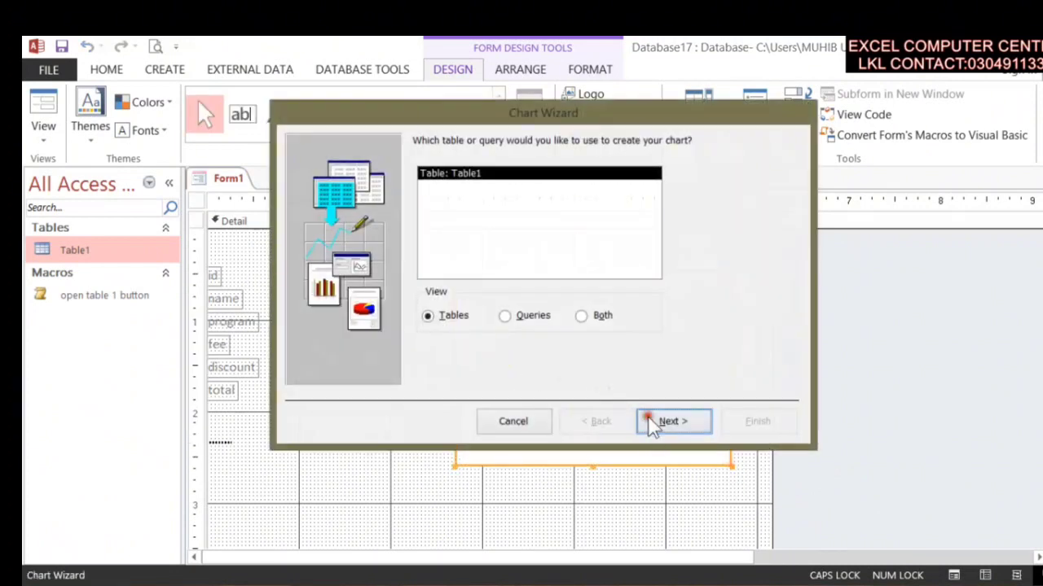
- Add the id, name and program fields to the new chart and choose Area Chart as its type
{"action": "left_click", "coordinate": [600, 200]}
{"action": "left_click", "coordinate": [600, 201]}
{"action": "left_click", "coordinate": [600, 200]}
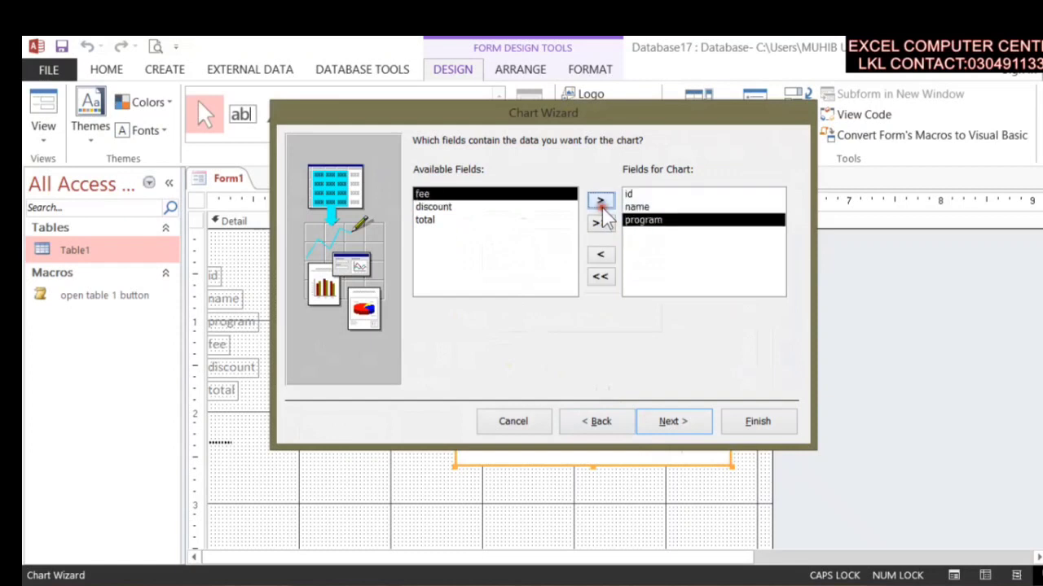
{"action": "left_click", "coordinate": [676, 422]}
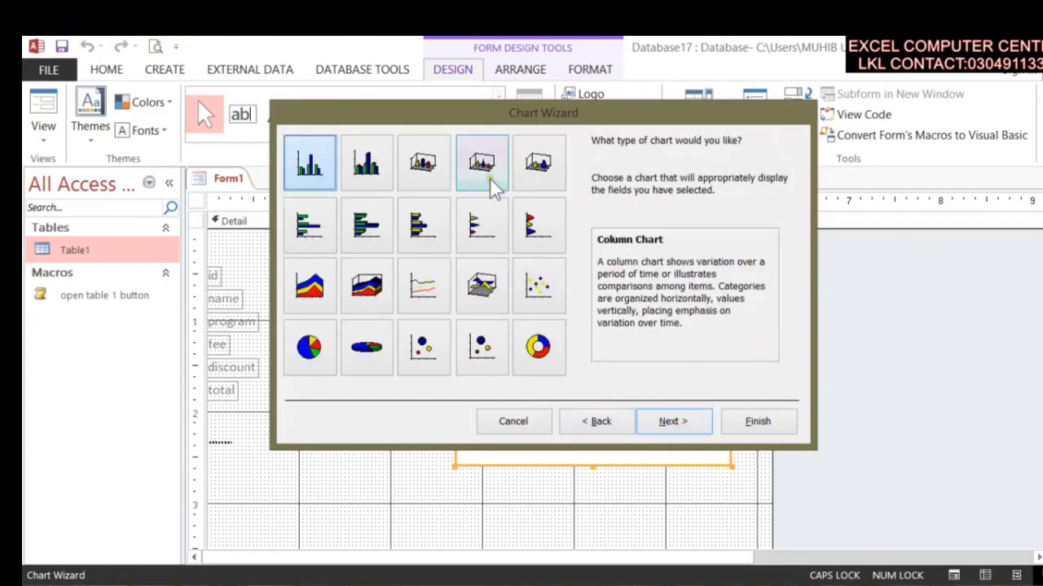
{"action": "left_click", "coordinate": [377, 167]}
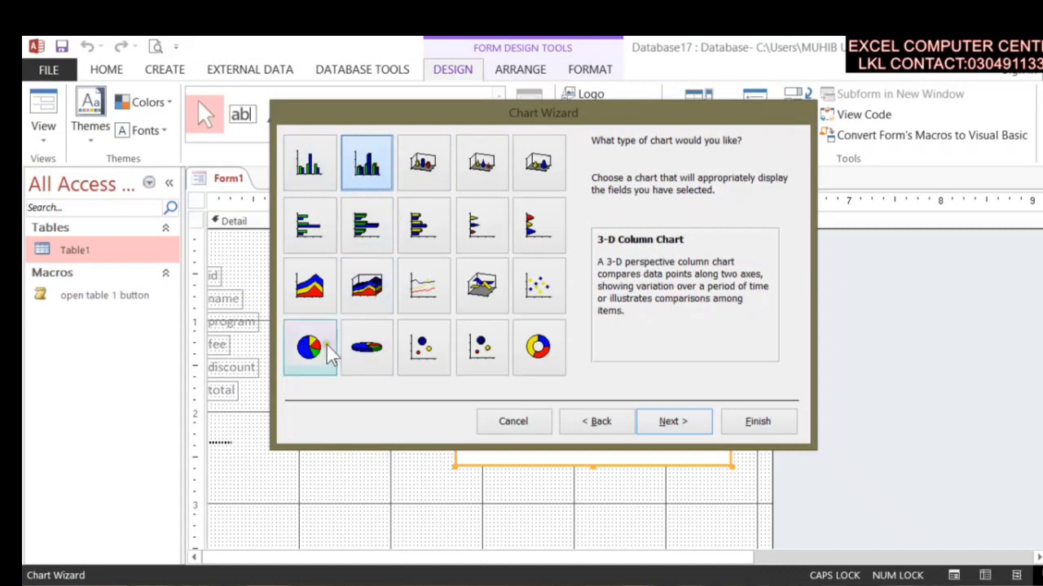
{"action": "left_click", "coordinate": [326, 301]}
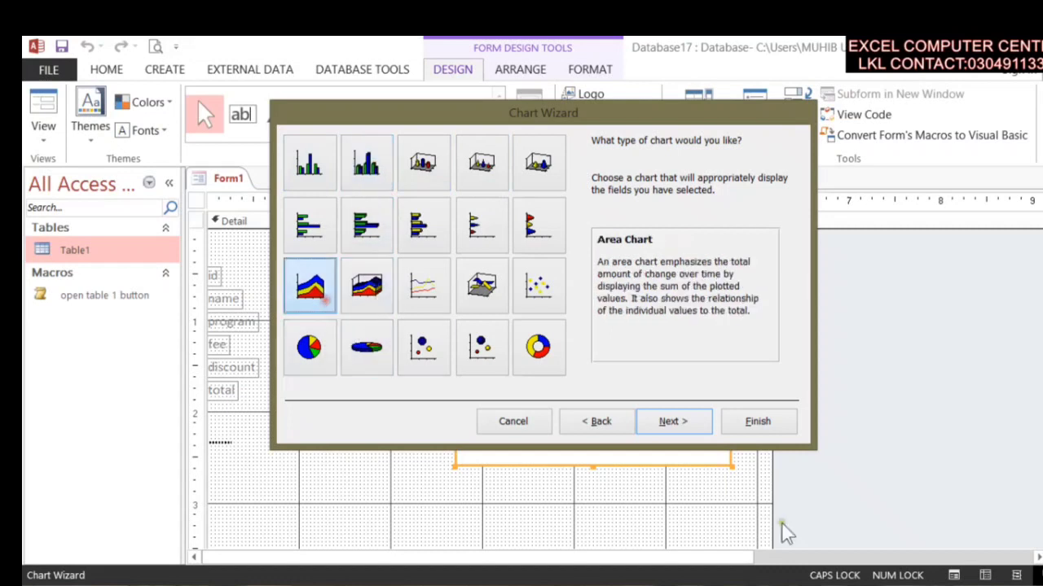
- Accept the default data layout and the id link between form and chart, and finish creating the area chart
{"action": "left_click", "coordinate": [676, 421]}
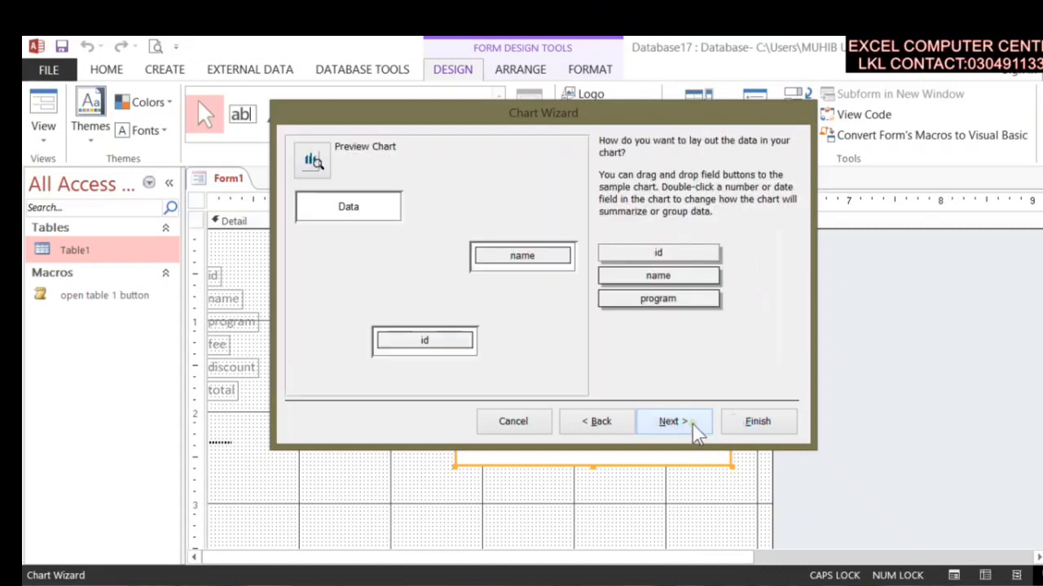
{"action": "left_click", "coordinate": [693, 425]}
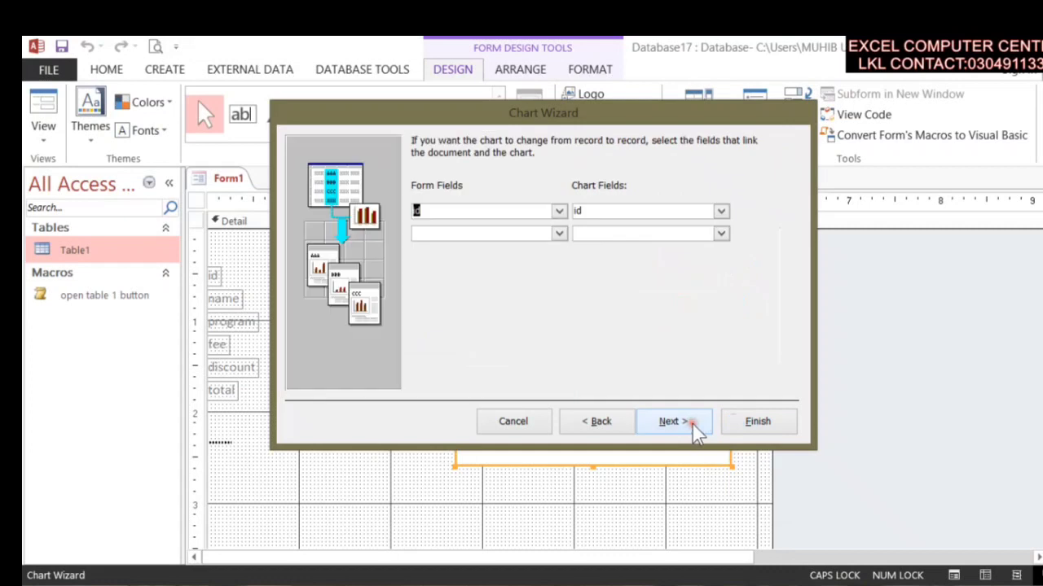
{"action": "left_click", "coordinate": [644, 434]}
{"action": "left_click", "coordinate": [753, 422]}
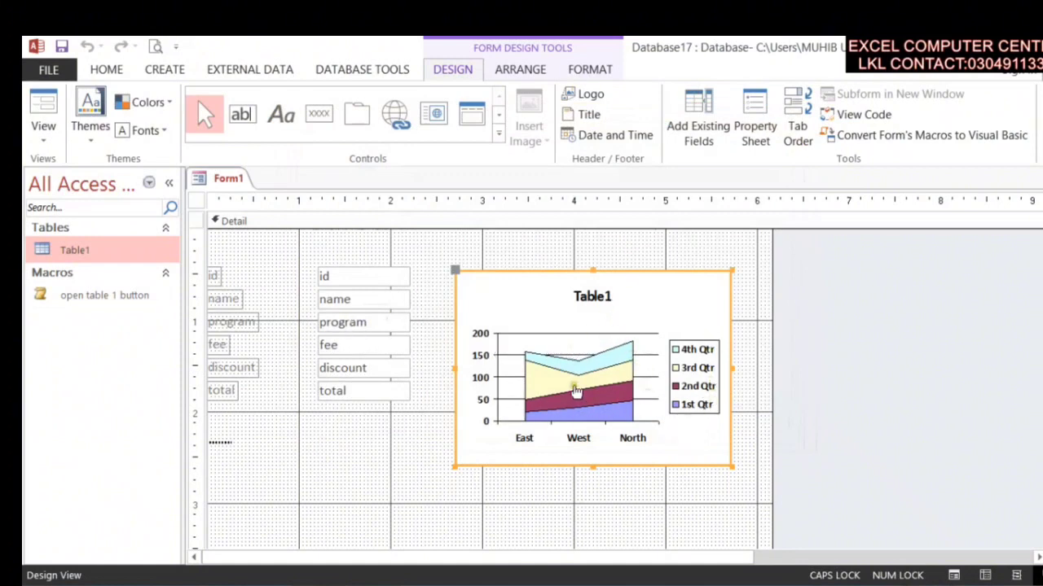
- Check the new area chart in Form View and Layout View, and return the form to Form View
{"action": "right_click", "coordinate": [234, 176]}
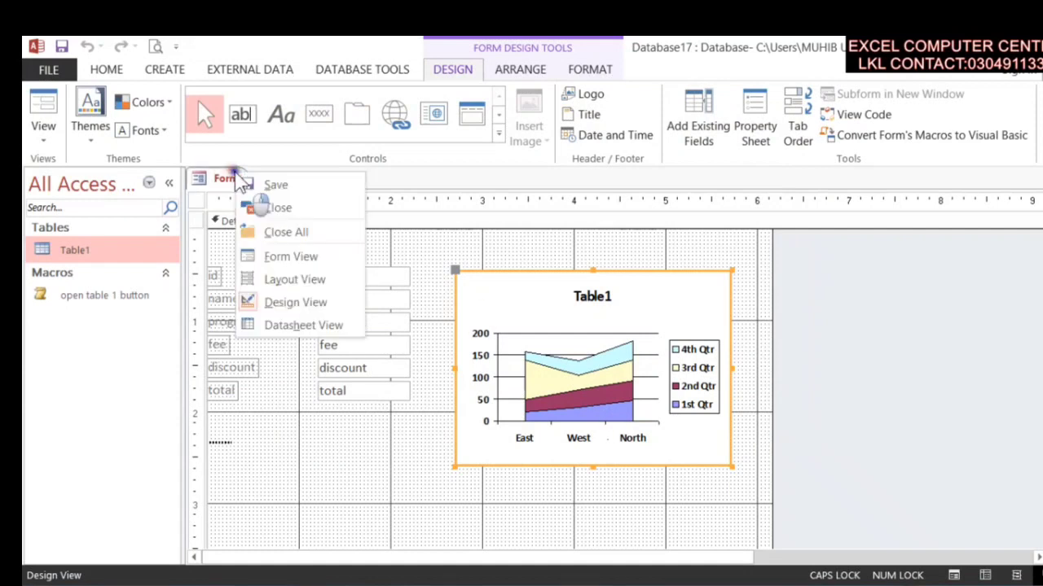
{"action": "left_click", "coordinate": [297, 255]}
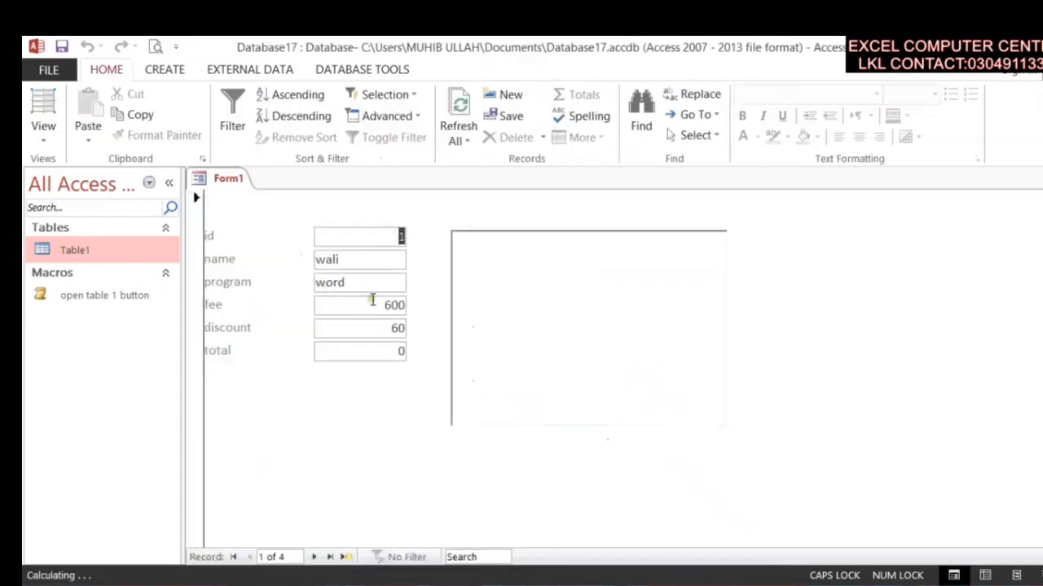
{"action": "right_click", "coordinate": [229, 180]}
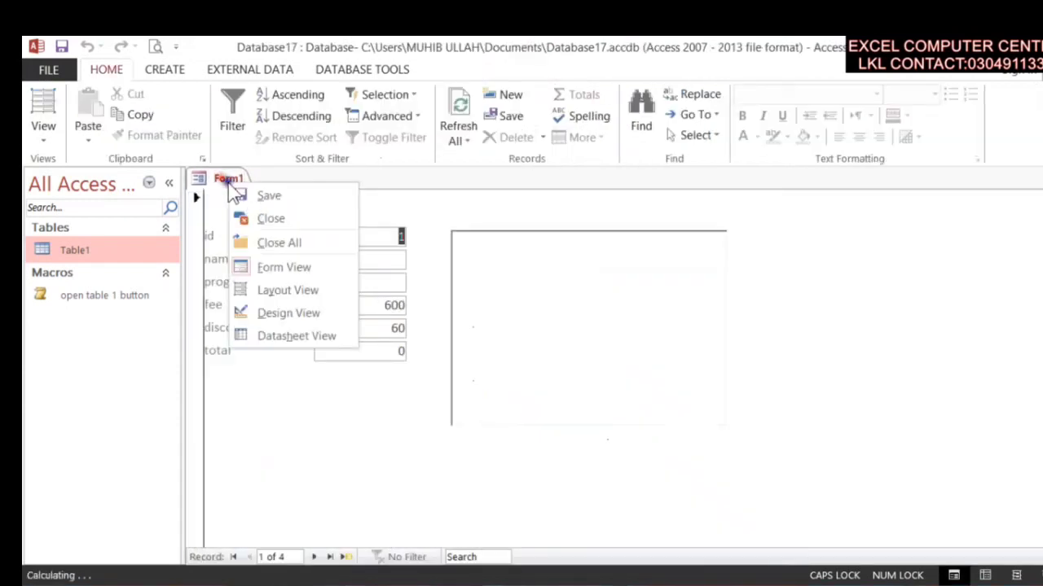
{"action": "left_click", "coordinate": [278, 289]}
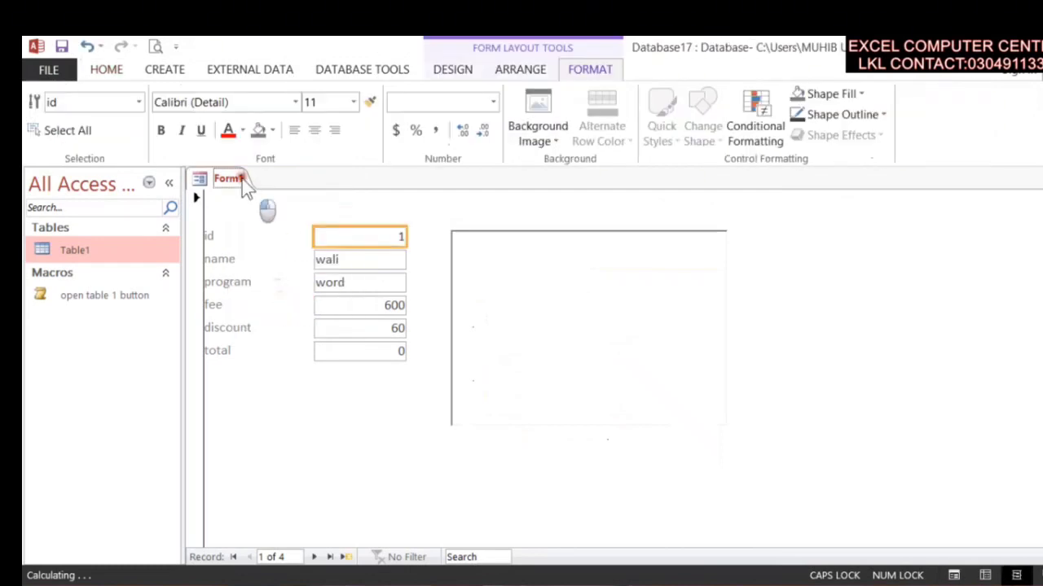
{"action": "right_click", "coordinate": [244, 186]}
{"action": "left_click", "coordinate": [276, 264]}
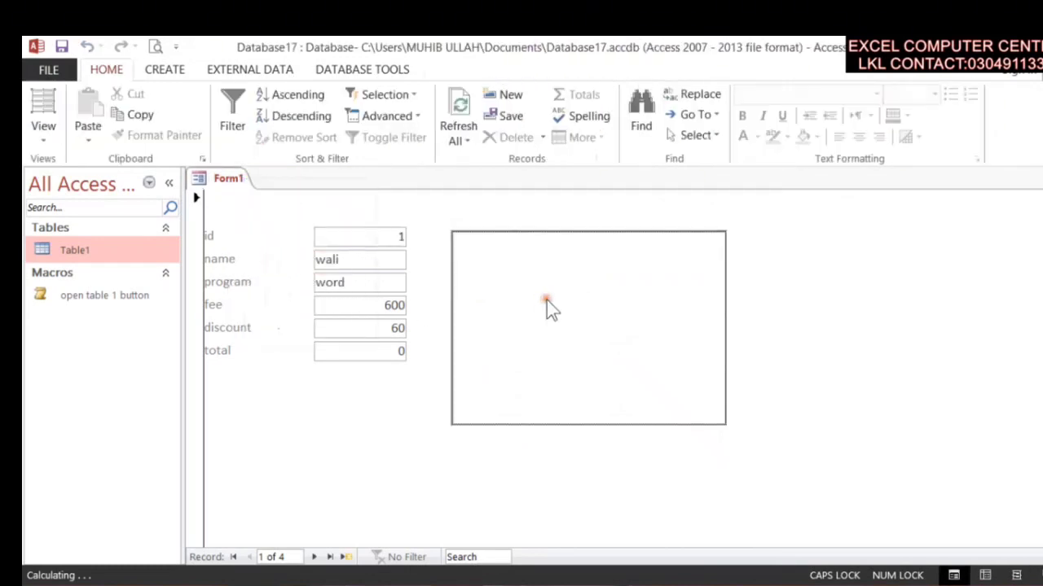
- Go through the form's existing records one after another and check the chart beside each
{"action": "key", "text": "Tab"}
{"action": "key", "text": "Tab"}
{"action": "key", "text": "Tab"}
{"action": "key", "text": "Tab"}
{"action": "key", "text": "Tab"}
{"action": "key", "text": "Tab"}
{"action": "key", "text": "Tab"}
{"action": "key", "text": "Tab"}
{"action": "key", "text": "Tab"}
{"action": "key", "text": "Tab"}
{"action": "key", "text": "Tab"}
{"action": "key", "text": "Tab"}
{"action": "key", "text": "Tab"}
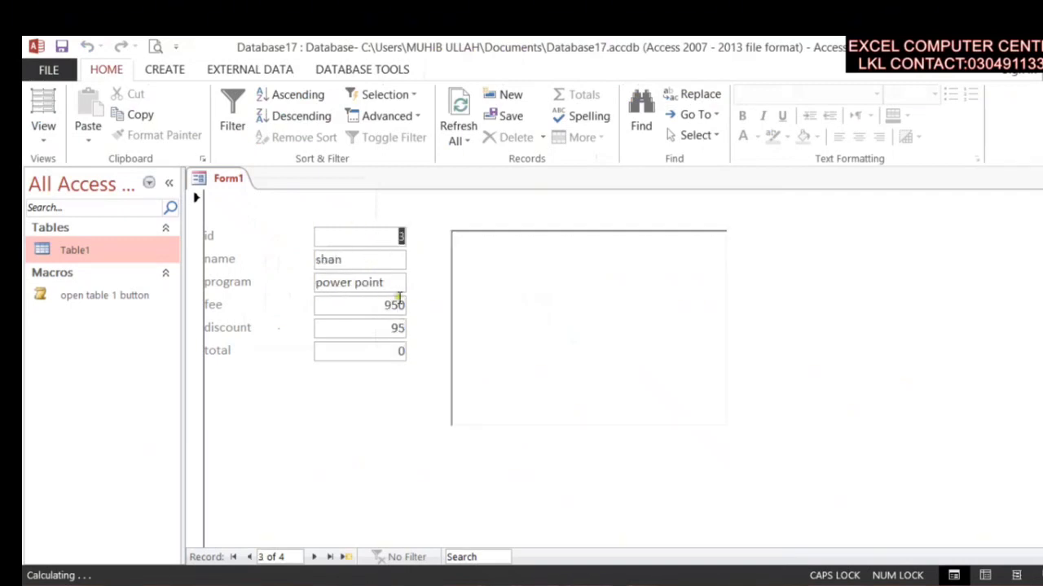
{"action": "key", "text": "Tab"}
{"action": "key", "text": "Tab"}
{"action": "key", "text": "Tab"}
{"action": "key", "text": "Tab"}
{"action": "key", "text": "Tab"}
{"action": "key", "text": "Tab"}
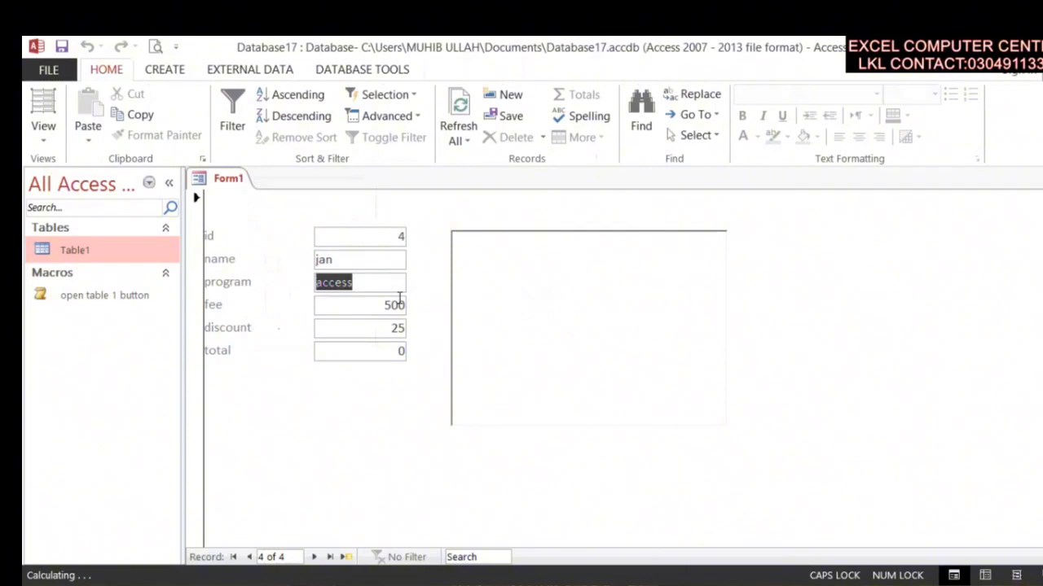
- Add a new record with a name, program WORD, fee 800 and discount 25, and return to that record
{"action": "key", "text": "Tab"}
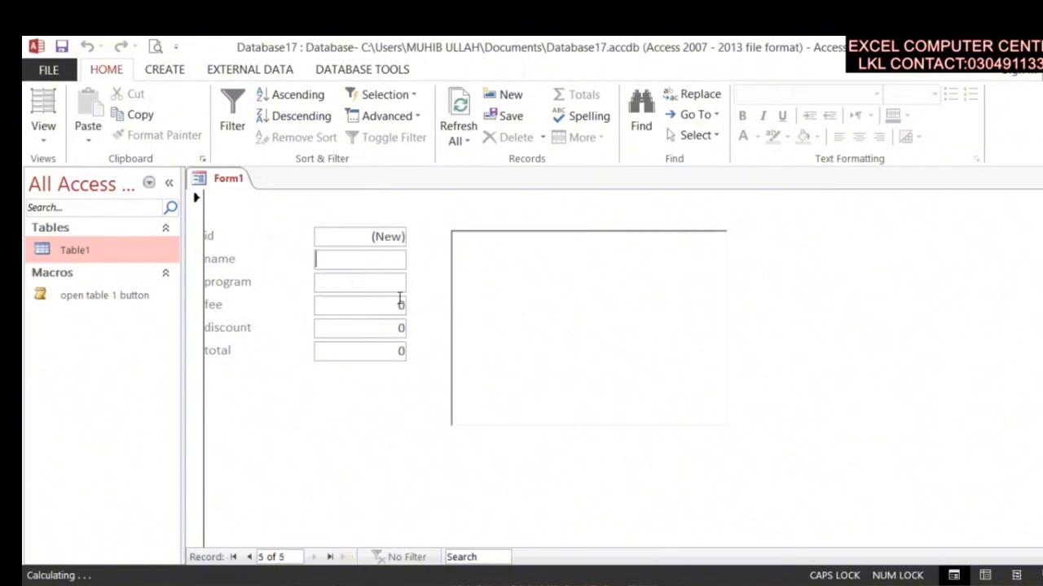
{"action": "type", "text": "JAN"}
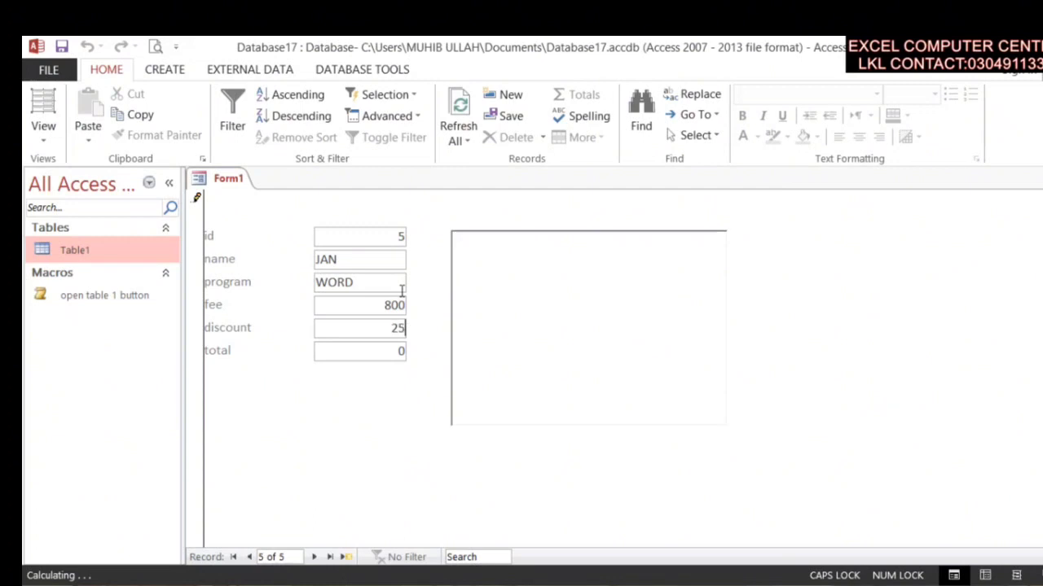
{"action": "key", "text": "Tab"}
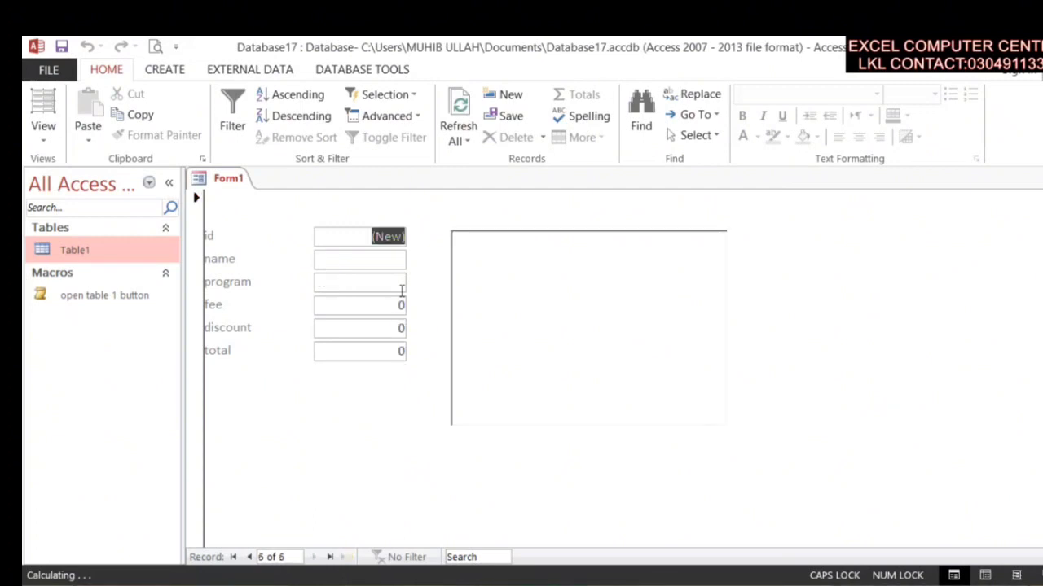
{"action": "left_click", "coordinate": [329, 561]}
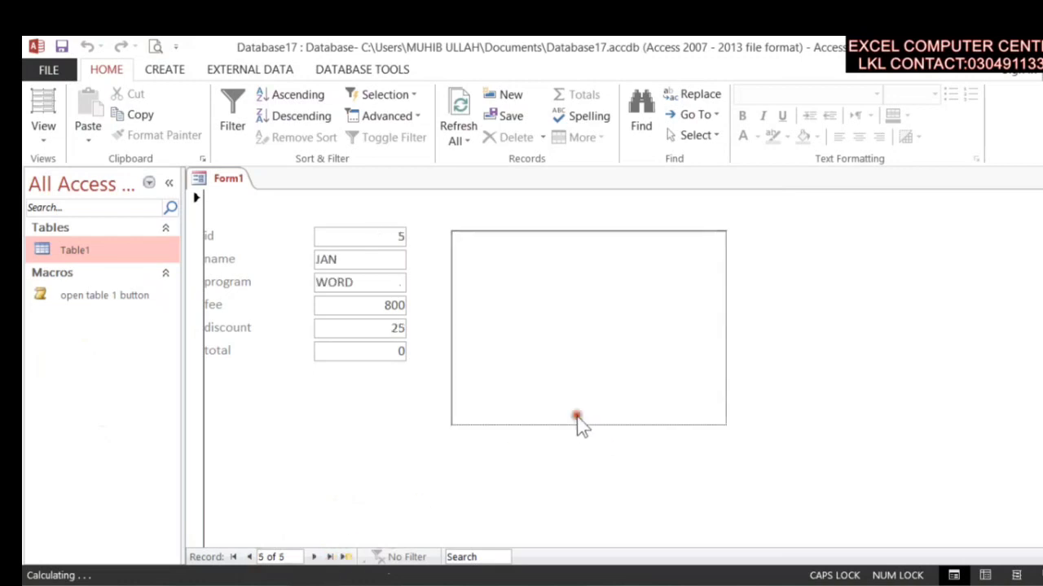
- Close the form, reopen the stored Form1 and switch it to Design View
{"action": "left_click", "coordinate": [166, 69]}
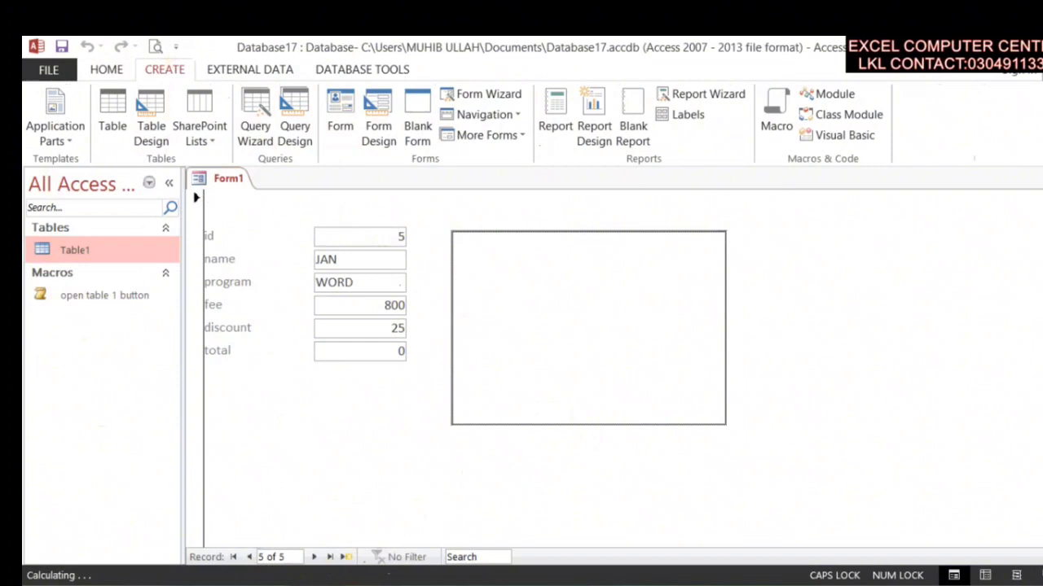
{"action": "left_click", "coordinate": [352, 503]}
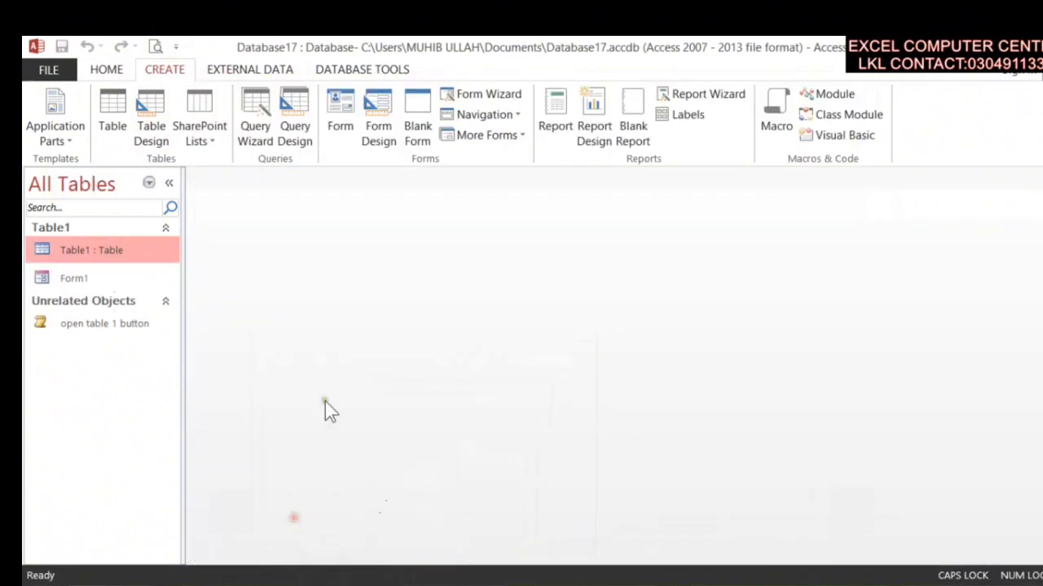
{"action": "left_click", "coordinate": [110, 279]}
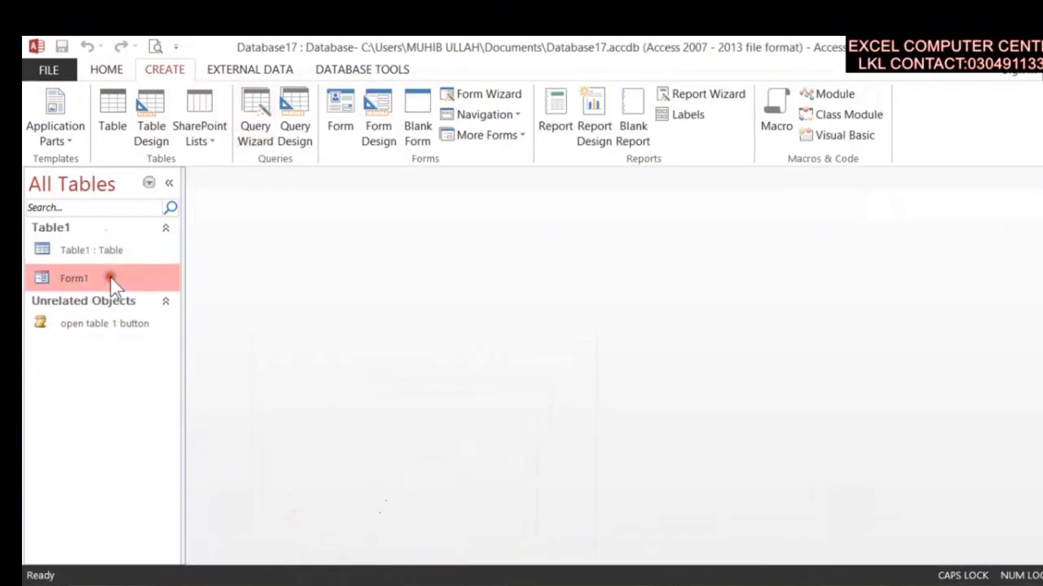
{"action": "double_click", "coordinate": [111, 279]}
{"action": "right_click", "coordinate": [220, 181]}
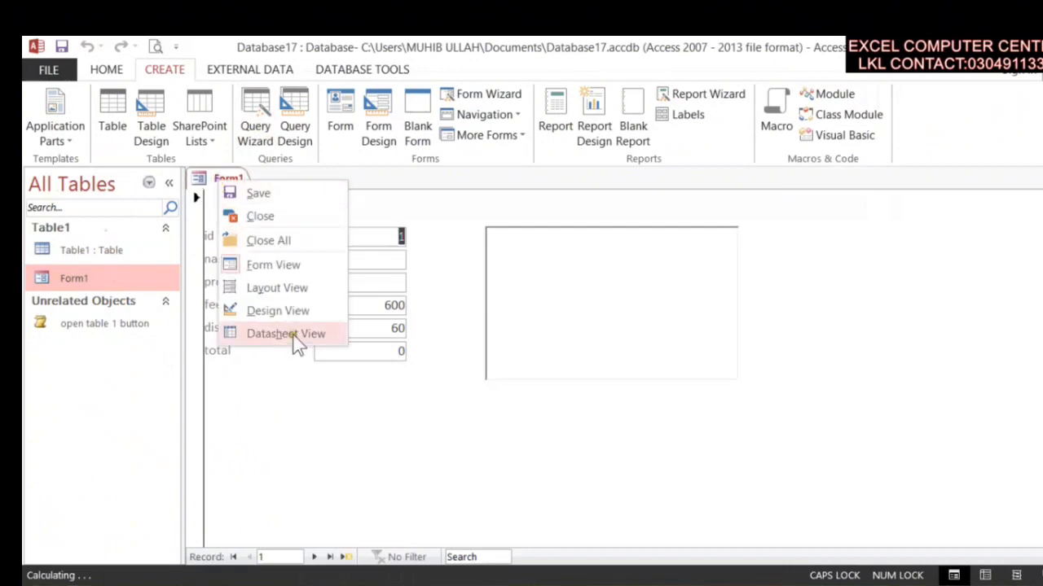
{"action": "left_click", "coordinate": [291, 310]}
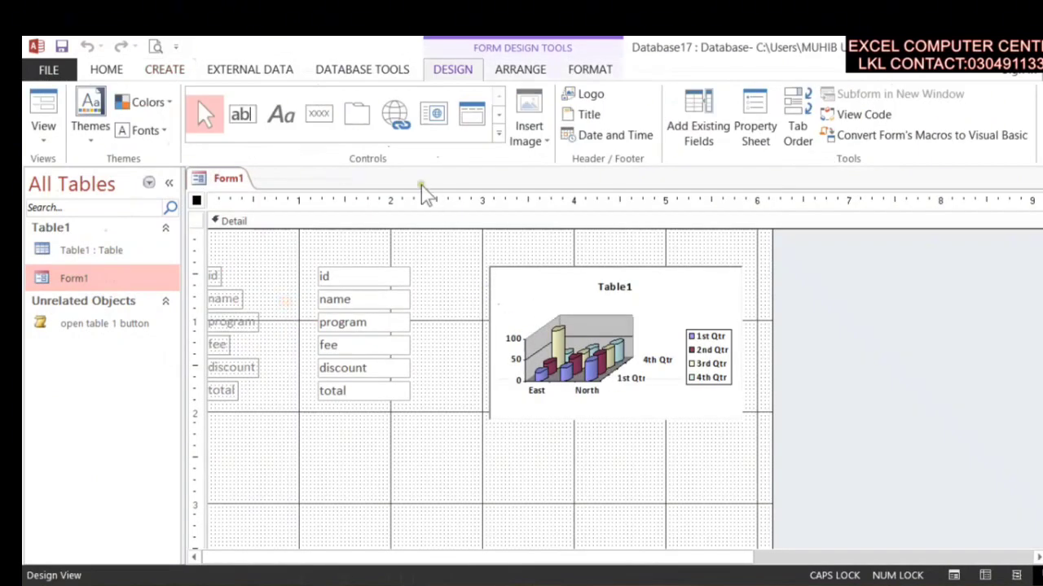
- Draw a horizontal line about 5.7 inches long beneath the fields and chart, and shift it slightly down
{"action": "left_click", "coordinate": [498, 134]}
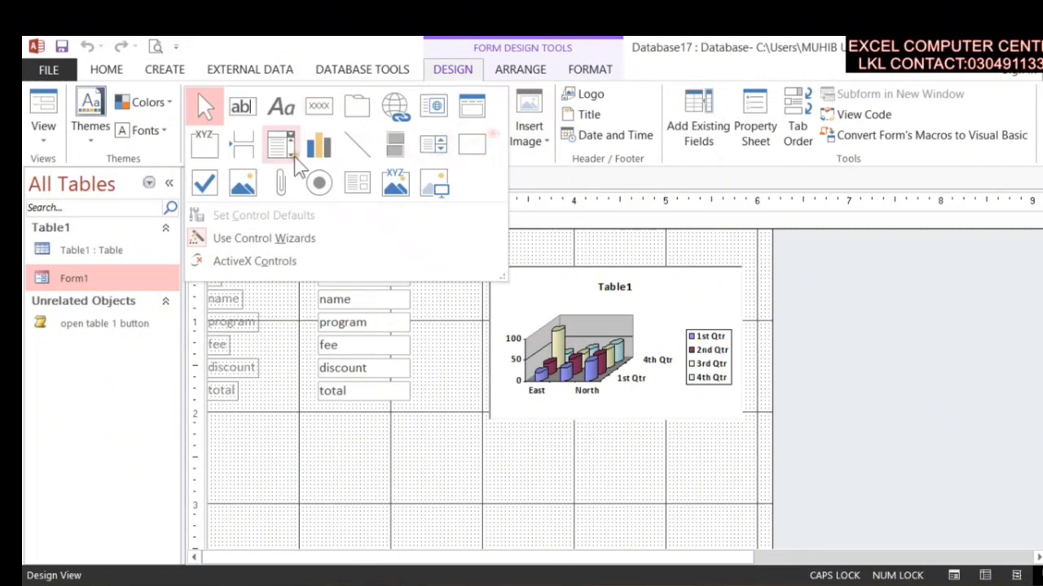
{"action": "left_click", "coordinate": [356, 141]}
{"action": "mouse_move", "coordinate": [216, 434]}
{"action": "left_mouse_down"}
{"action": "mouse_move", "coordinate": [647, 480]}
{"action": "mouse_move", "coordinate": [736, 438]}
{"action": "mouse_move", "coordinate": [740, 422]}
{"action": "mouse_move", "coordinate": [738, 436]}
{"action": "left_mouse_up"}
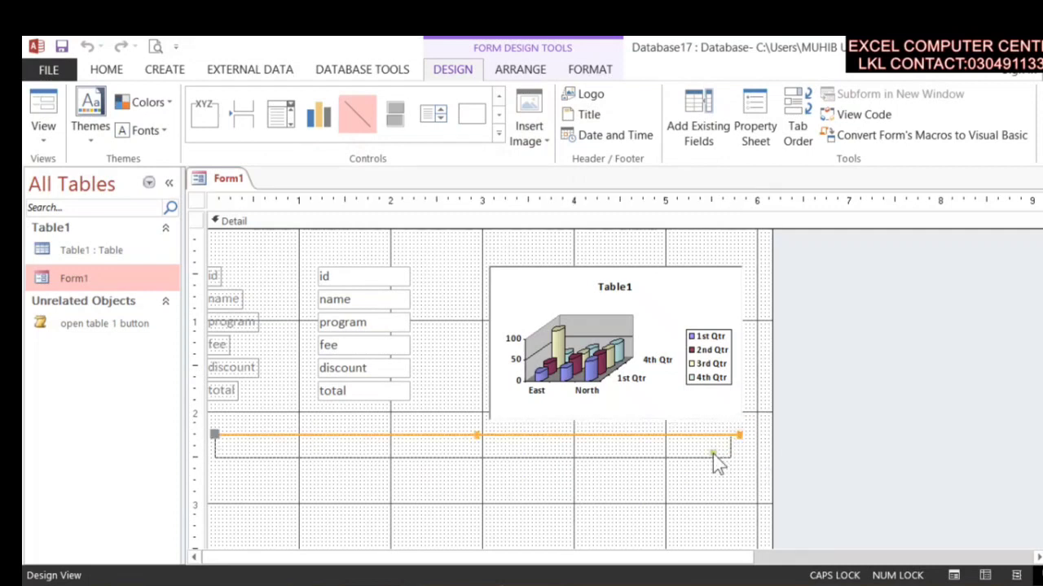
{"action": "left_click", "coordinate": [521, 71]}
{"action": "left_click", "coordinate": [577, 75]}
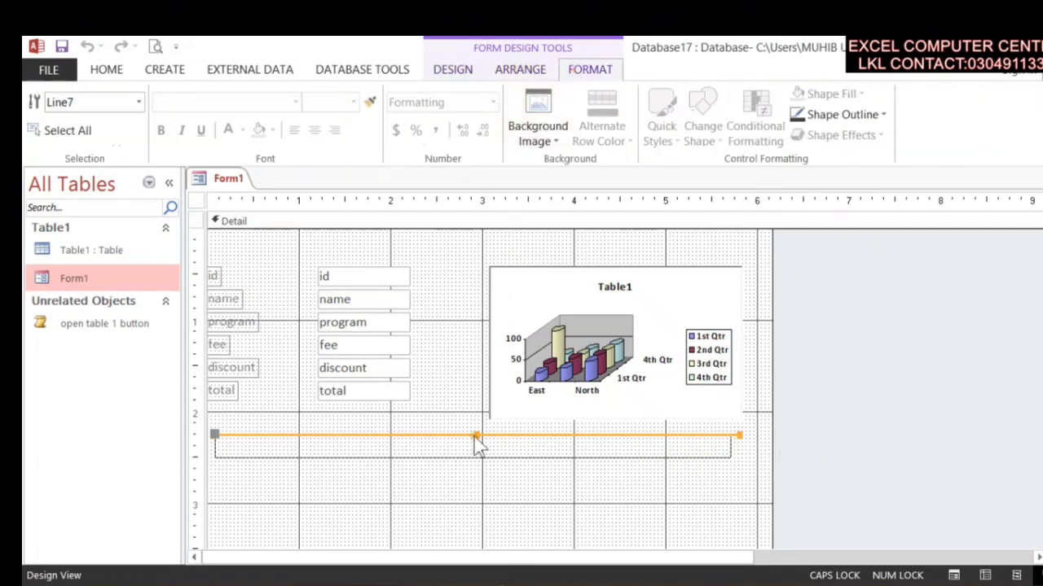
{"action": "mouse_move", "coordinate": [478, 437]}
{"action": "left_mouse_down"}
{"action": "mouse_move", "coordinate": [477, 463]}
{"action": "mouse_move", "coordinate": [491, 460]}
{"action": "mouse_move", "coordinate": [486, 450]}
{"action": "left_mouse_up"}
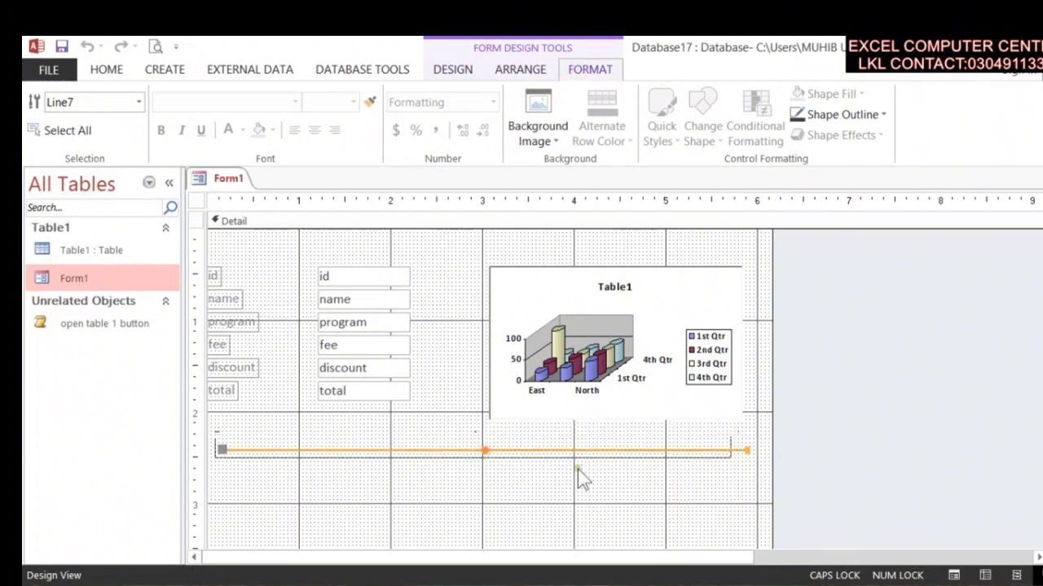
- Pull the line's far end down about 0.9 inches so it slopes diagonally below the fields
{"action": "left_click", "coordinate": [762, 468]}
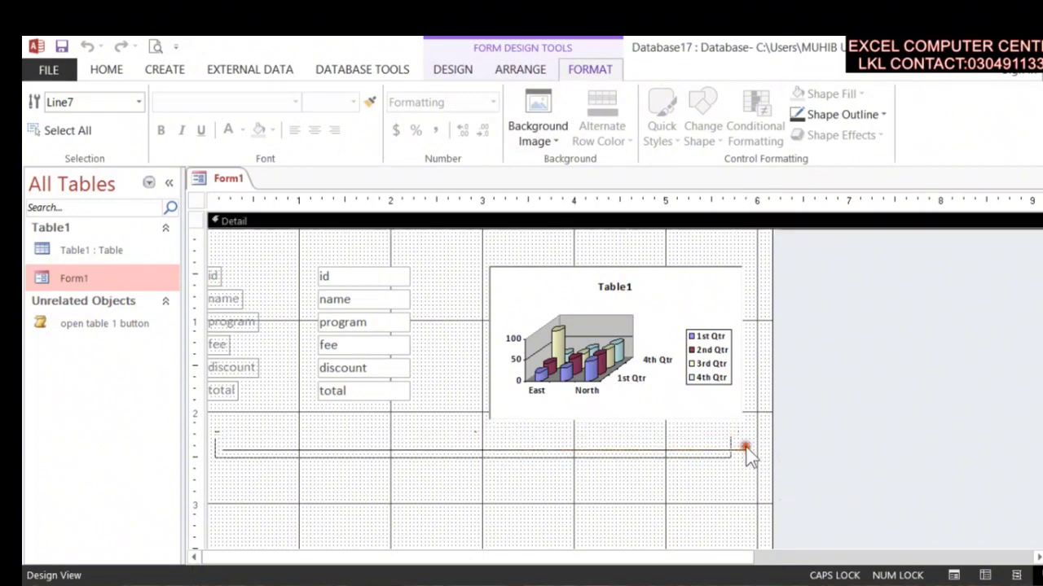
{"action": "left_click", "coordinate": [735, 449]}
{"action": "left_click_drag", "start_coordinate": [741, 452], "coordinate": [756, 533]}
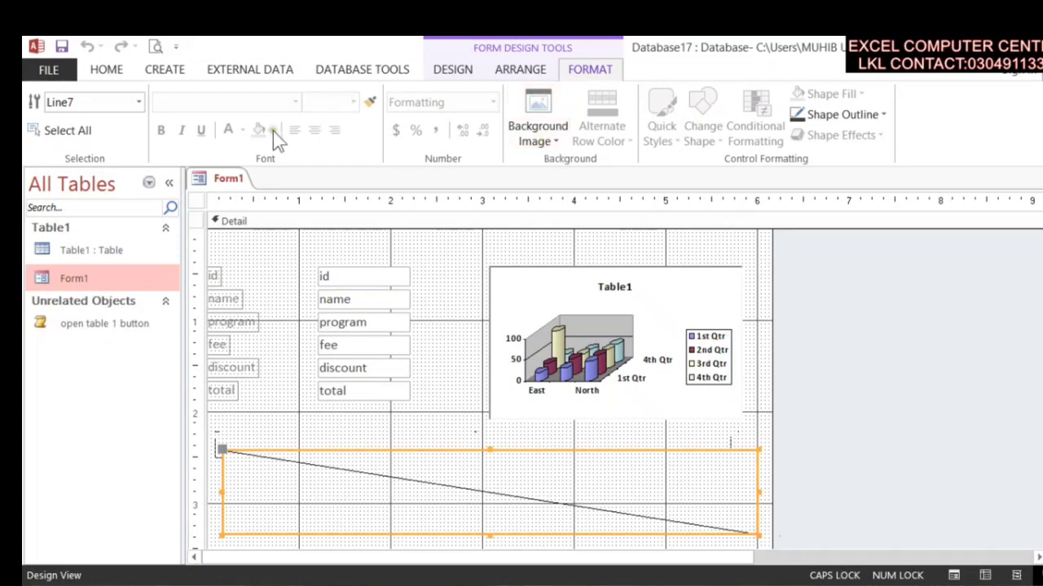
- Give the diagonal line a much heavier line thickness and a red outline colour
{"action": "left_click", "coordinate": [851, 114]}
{"action": "mouse_move", "coordinate": [871, 431]}
{"action": "left_click", "coordinate": [995, 495]}
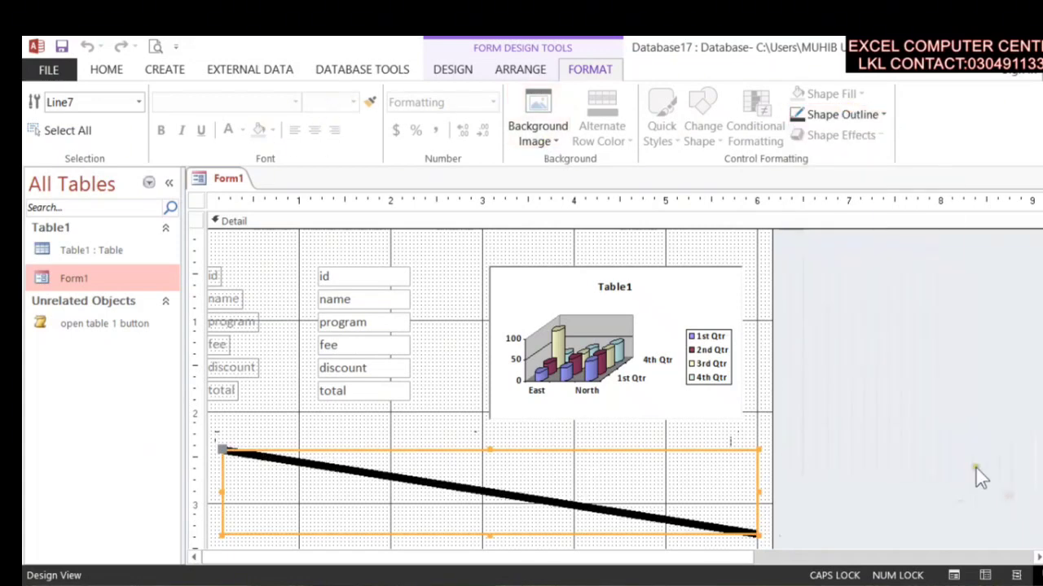
{"action": "left_click", "coordinate": [861, 116]}
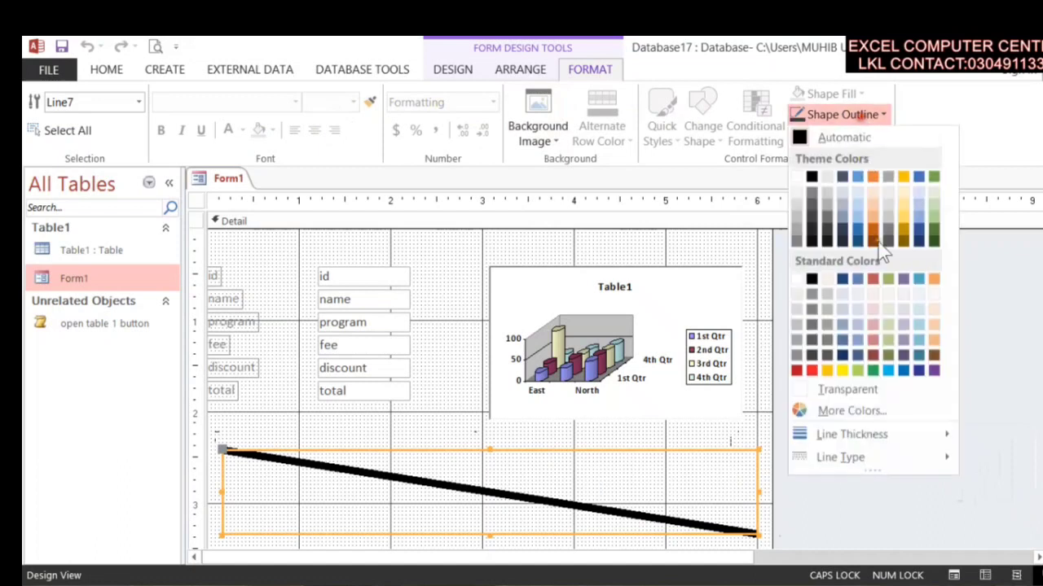
{"action": "left_click", "coordinate": [813, 373]}
{"action": "left_click", "coordinate": [671, 456]}
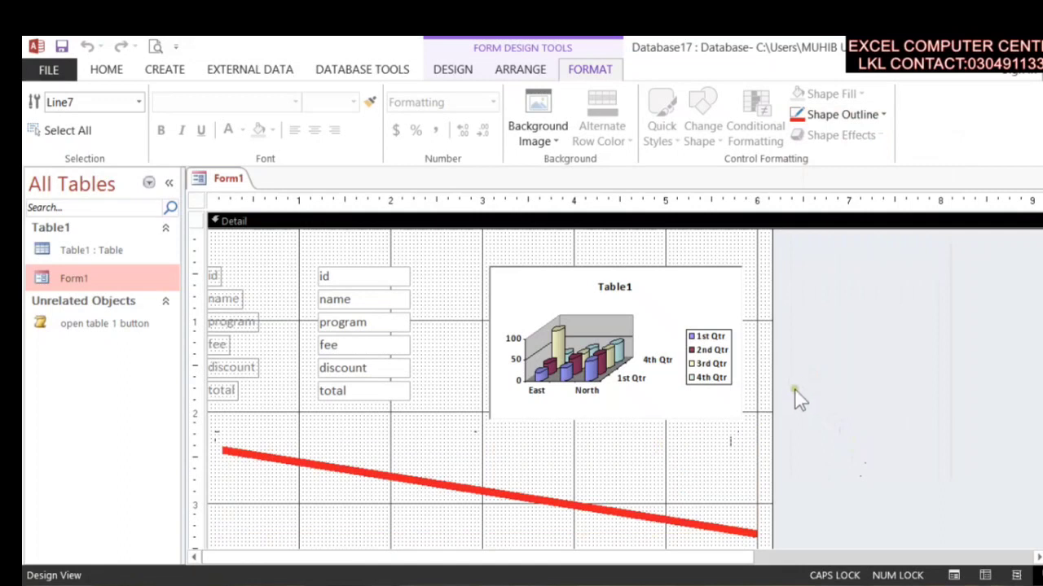
- Move the red line up to start just beneath the total field at the form's 2-inch mark
{"action": "left_click", "coordinate": [671, 352]}
{"action": "left_click", "coordinate": [593, 503]}
{"action": "left_click_drag", "start_coordinate": [608, 509], "coordinate": [594, 464]}
{"action": "left_click_drag", "start_coordinate": [235, 455], "coordinate": [212, 412]}
- Switch the form to Form View and examine the red line together with the chart and the first record's fields
{"action": "right_click", "coordinate": [210, 182]}
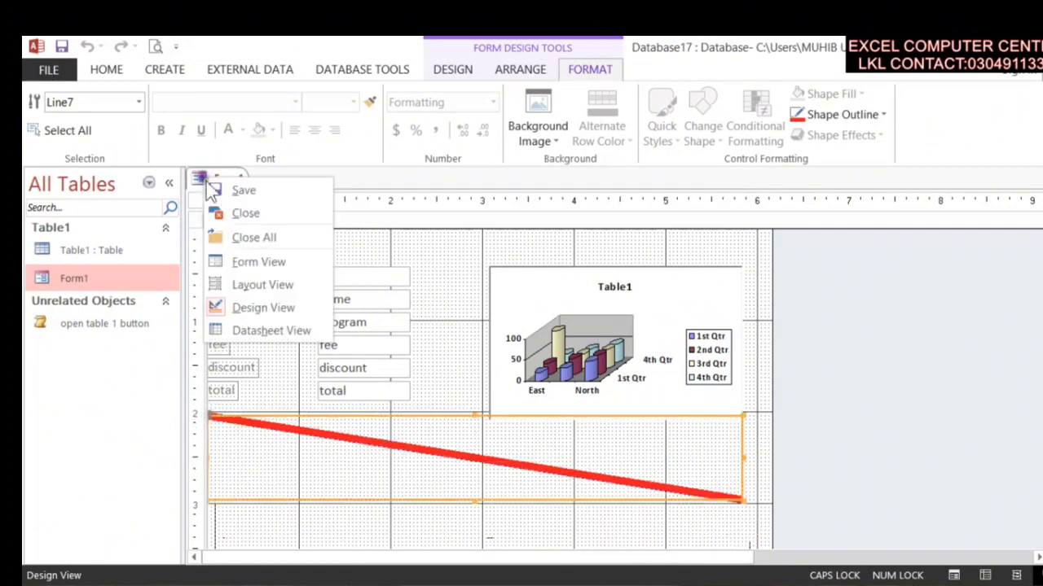
{"action": "left_click", "coordinate": [245, 262]}
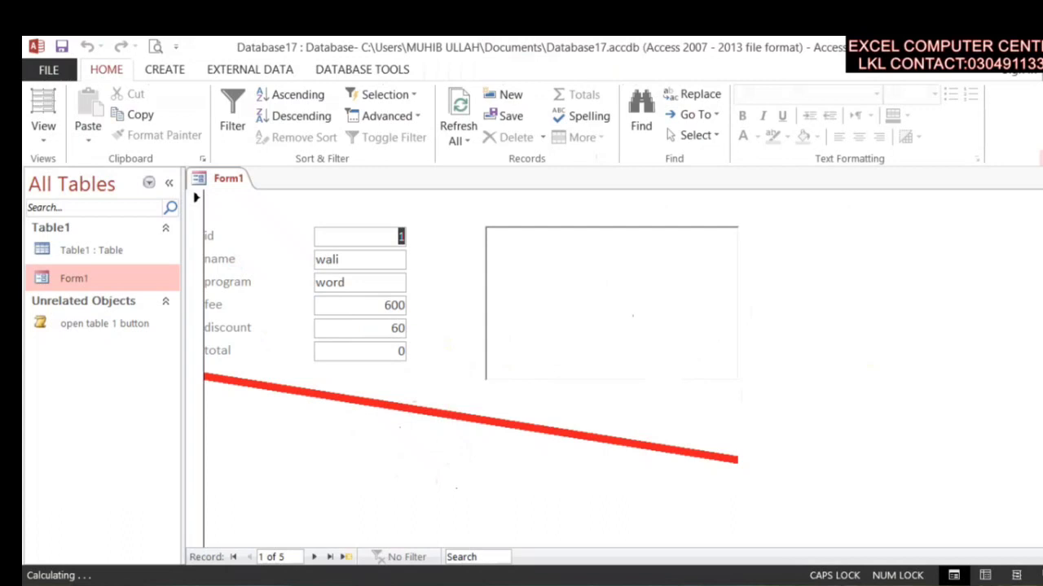
{"action": "left_click", "coordinate": [545, 285]}
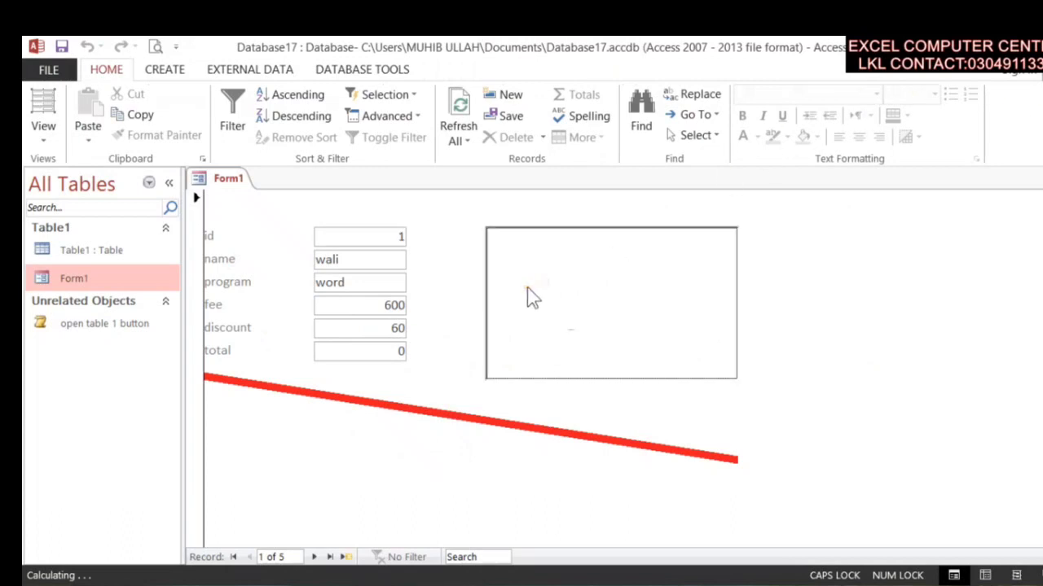
{"action": "left_click", "coordinate": [394, 424]}
{"action": "left_click", "coordinate": [389, 306]}
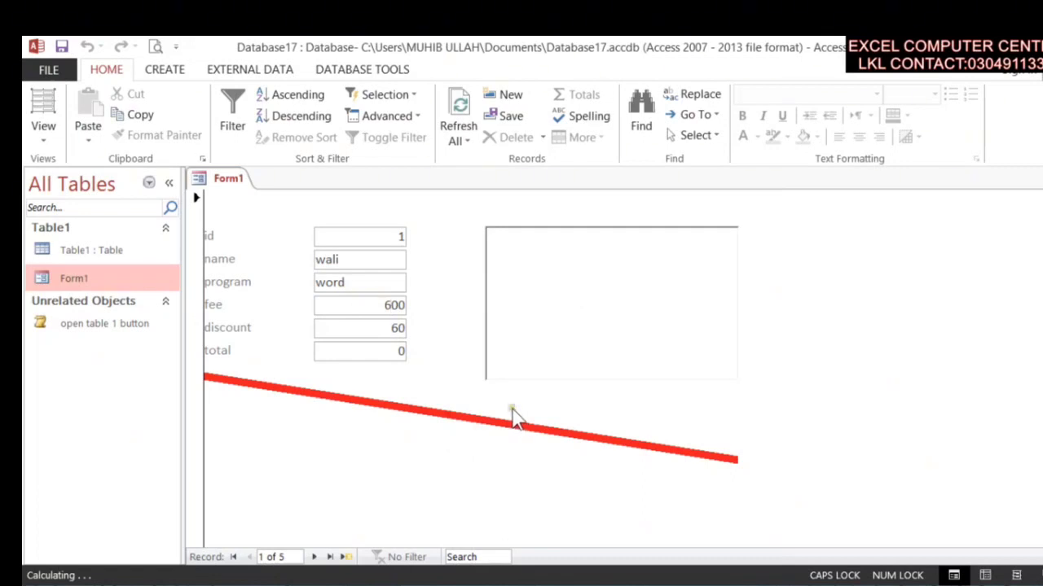
{"action": "left_click", "coordinate": [366, 279]}
{"action": "left_click", "coordinate": [369, 316]}
{"action": "left_click", "coordinate": [370, 332]}
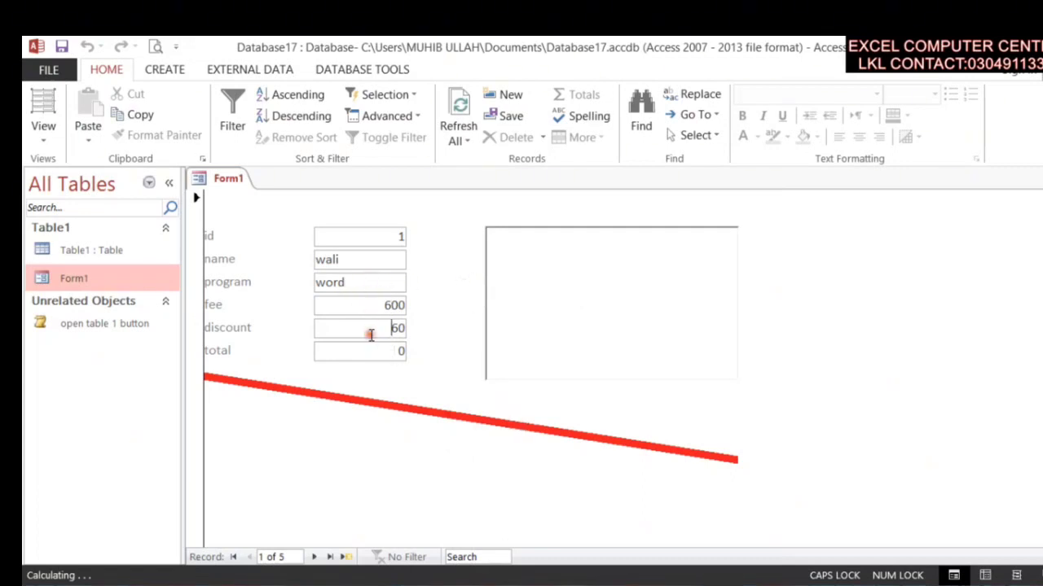